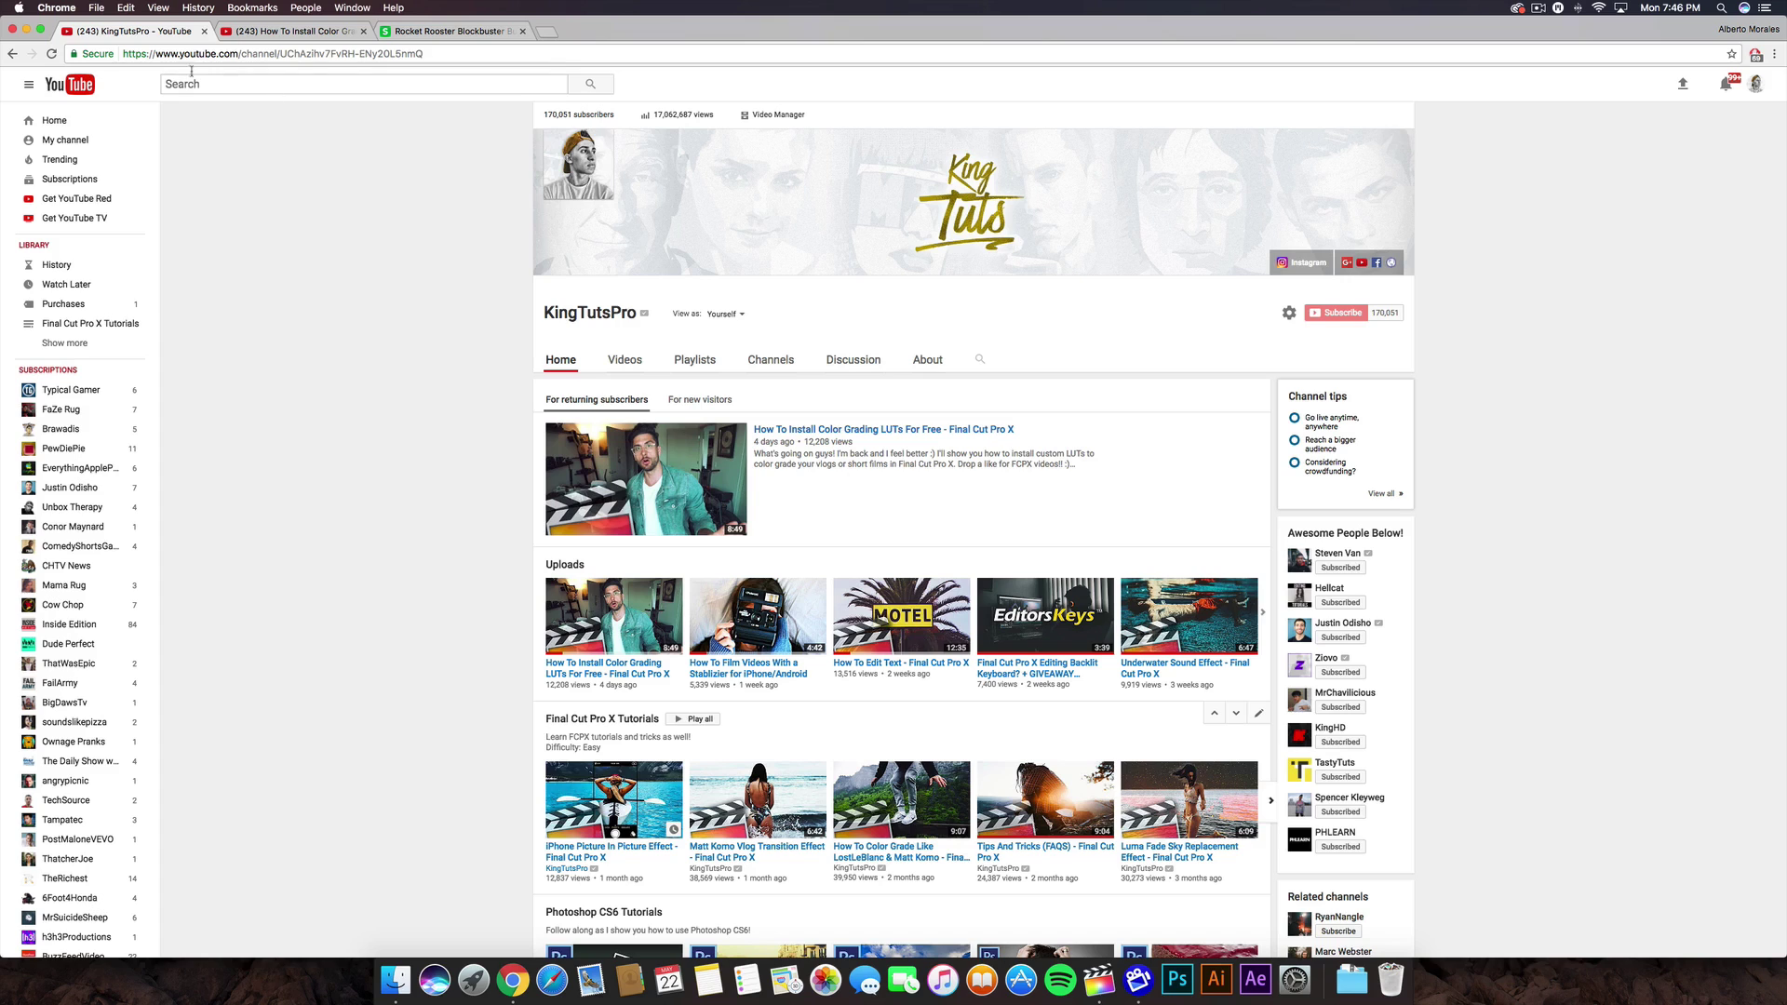
# - Switch to the How To Install Color Grading LUTs tab, browse its comments and expand the description
pyautogui.click(279, 31)
pyautogui.scroll(-8, 216, 407)
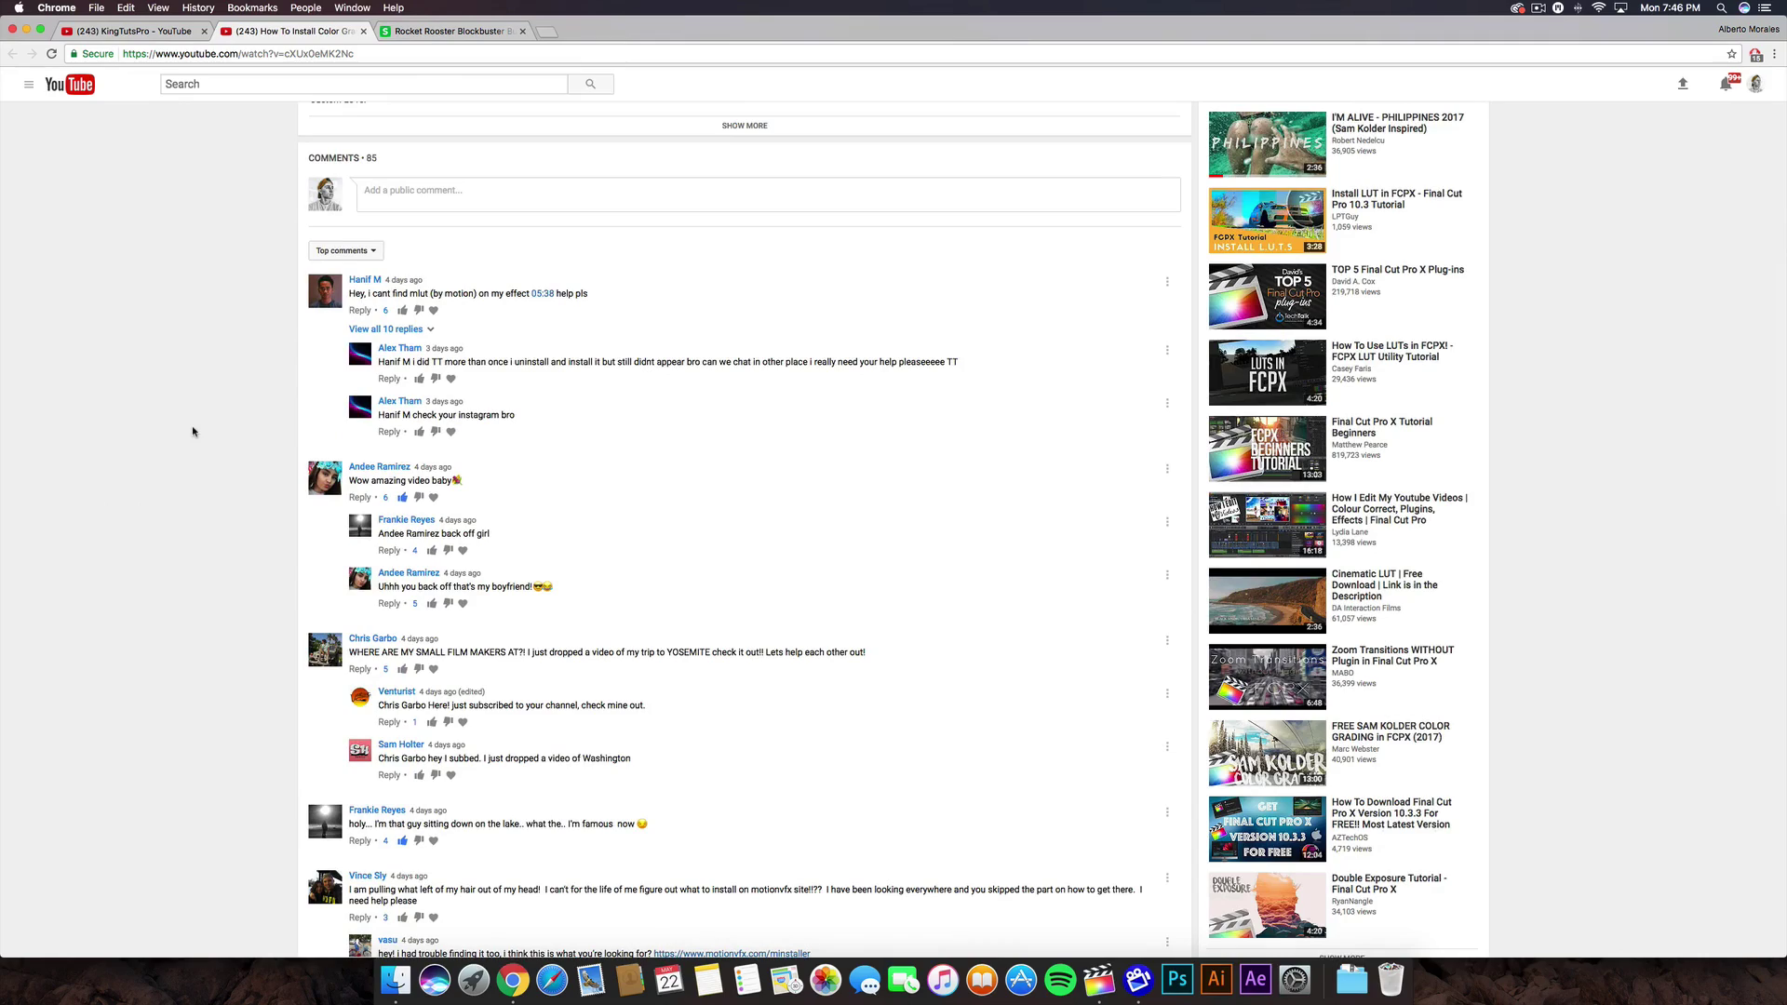
pyautogui.scroll(3, 191, 418)
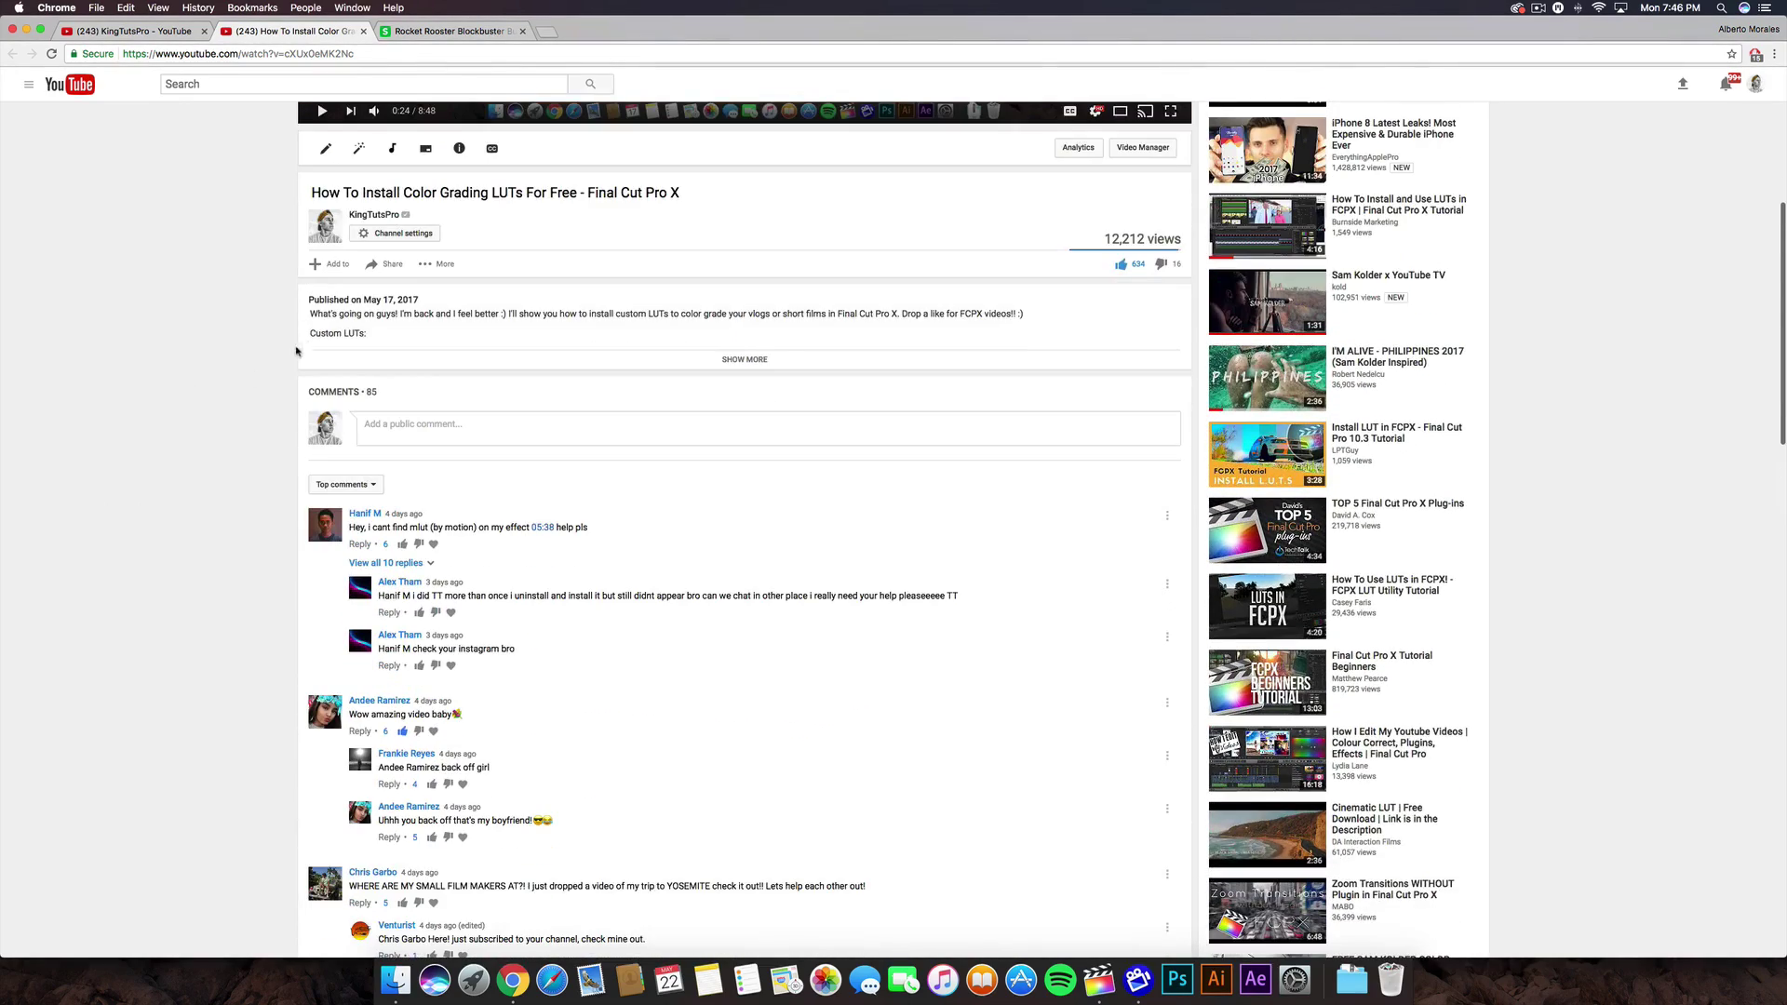
pyautogui.scroll(-6, 220, 353)
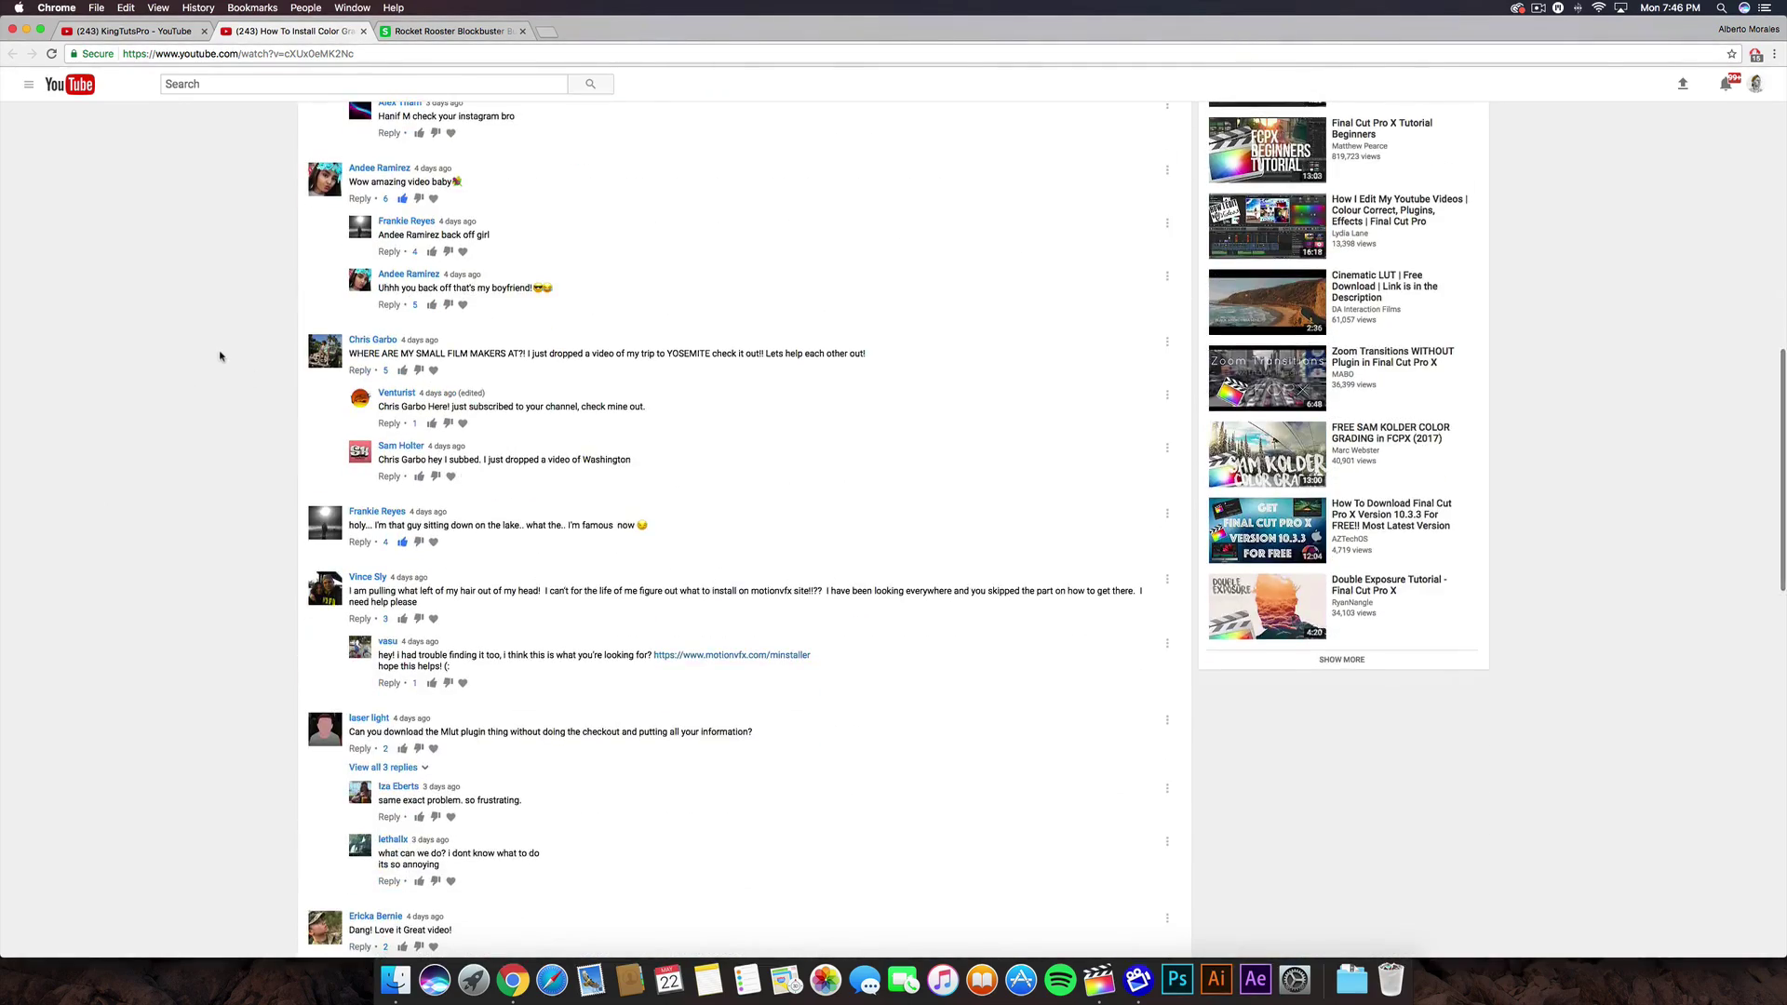
pyautogui.scroll(-4, 220, 357)
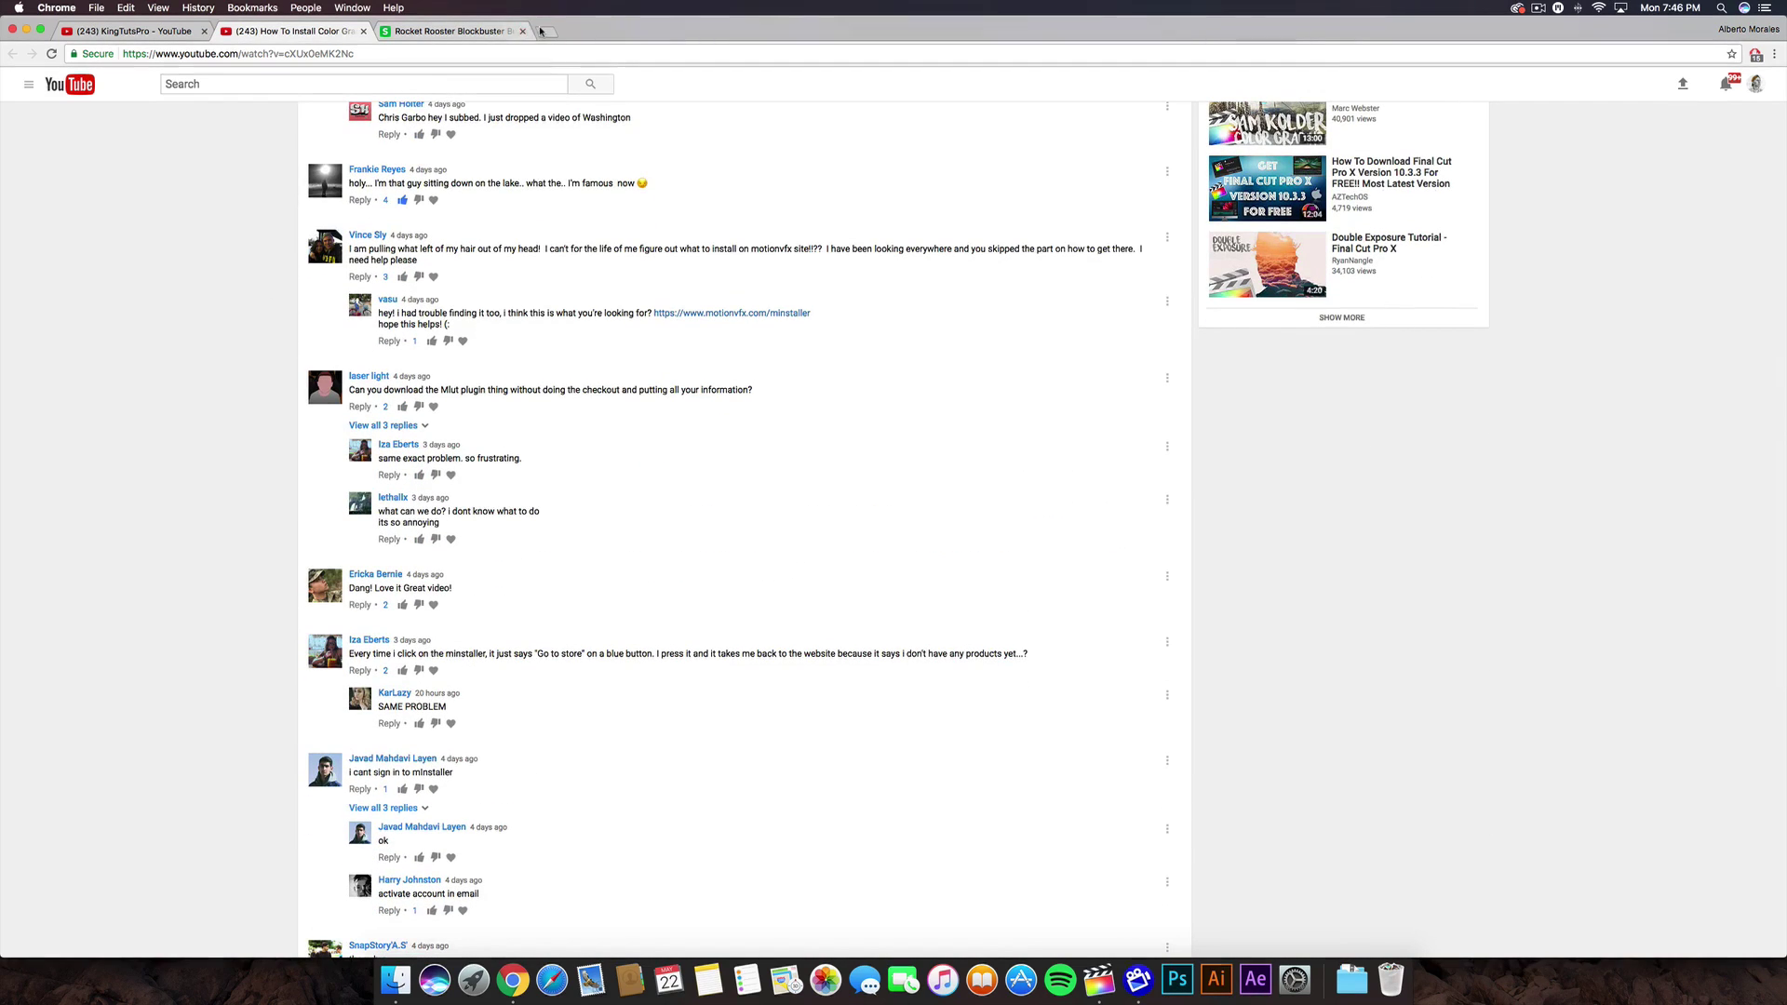
pyautogui.scroll(2, 194, 432)
pyautogui.scroll(9, 195, 432)
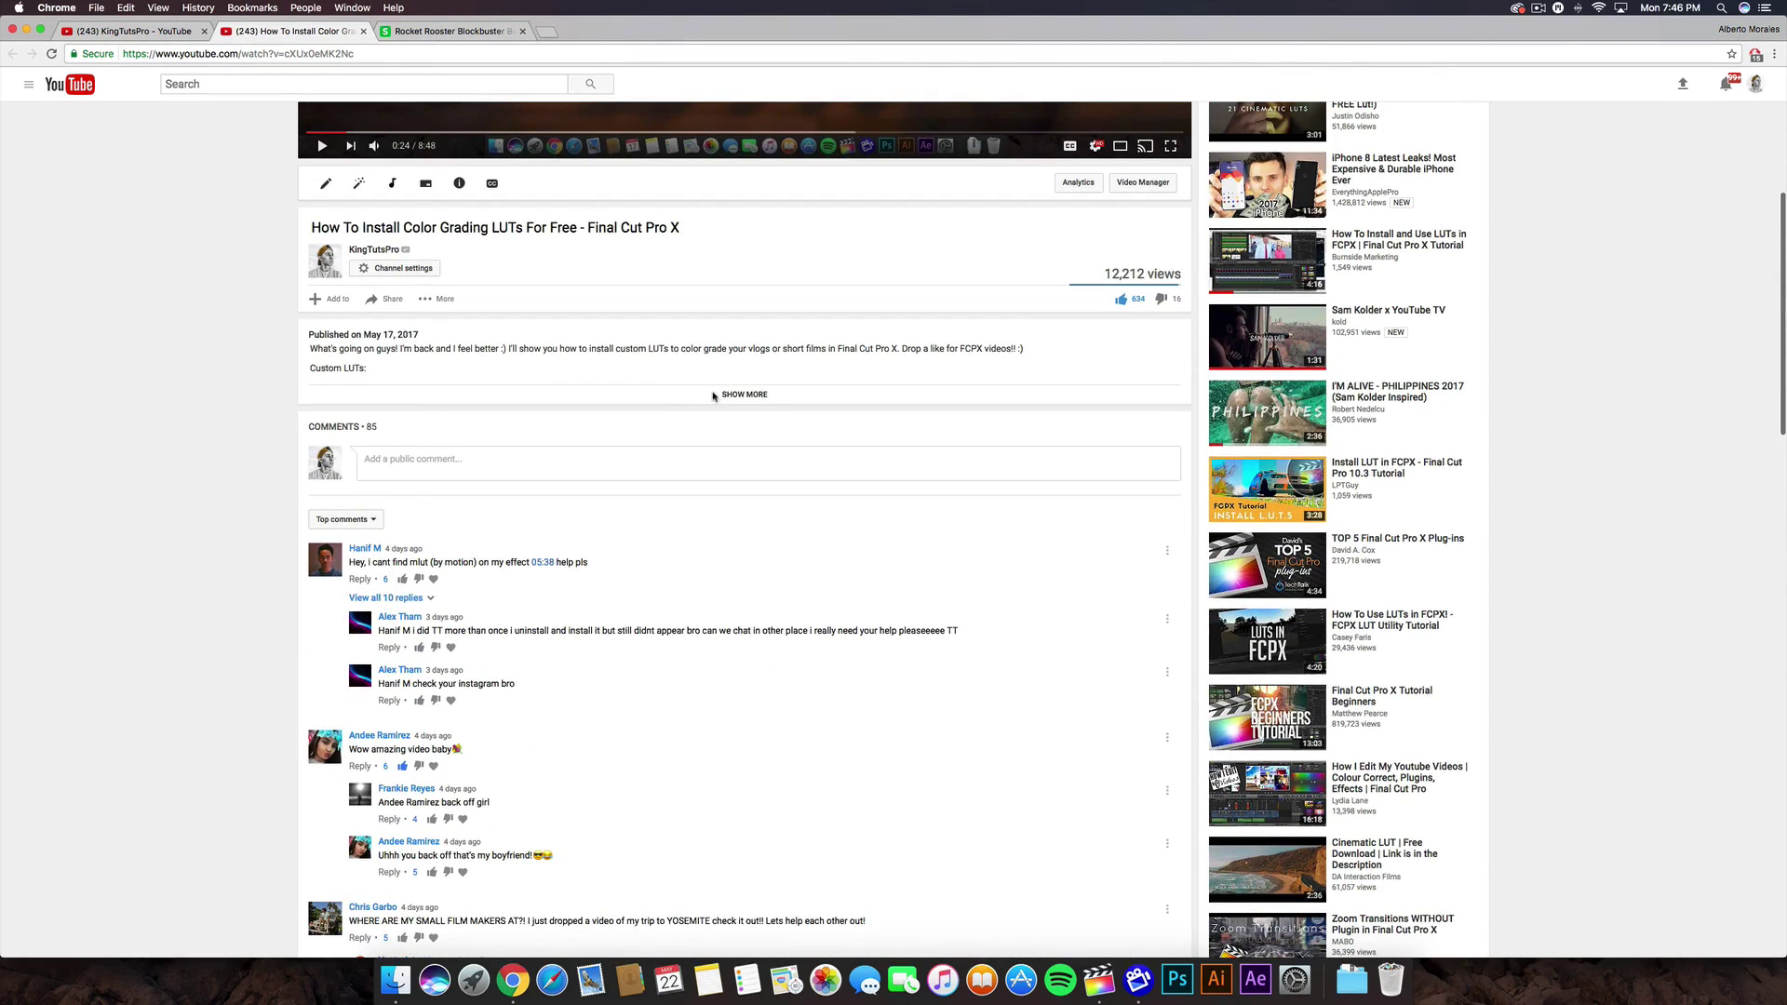
pyautogui.click(712, 396)
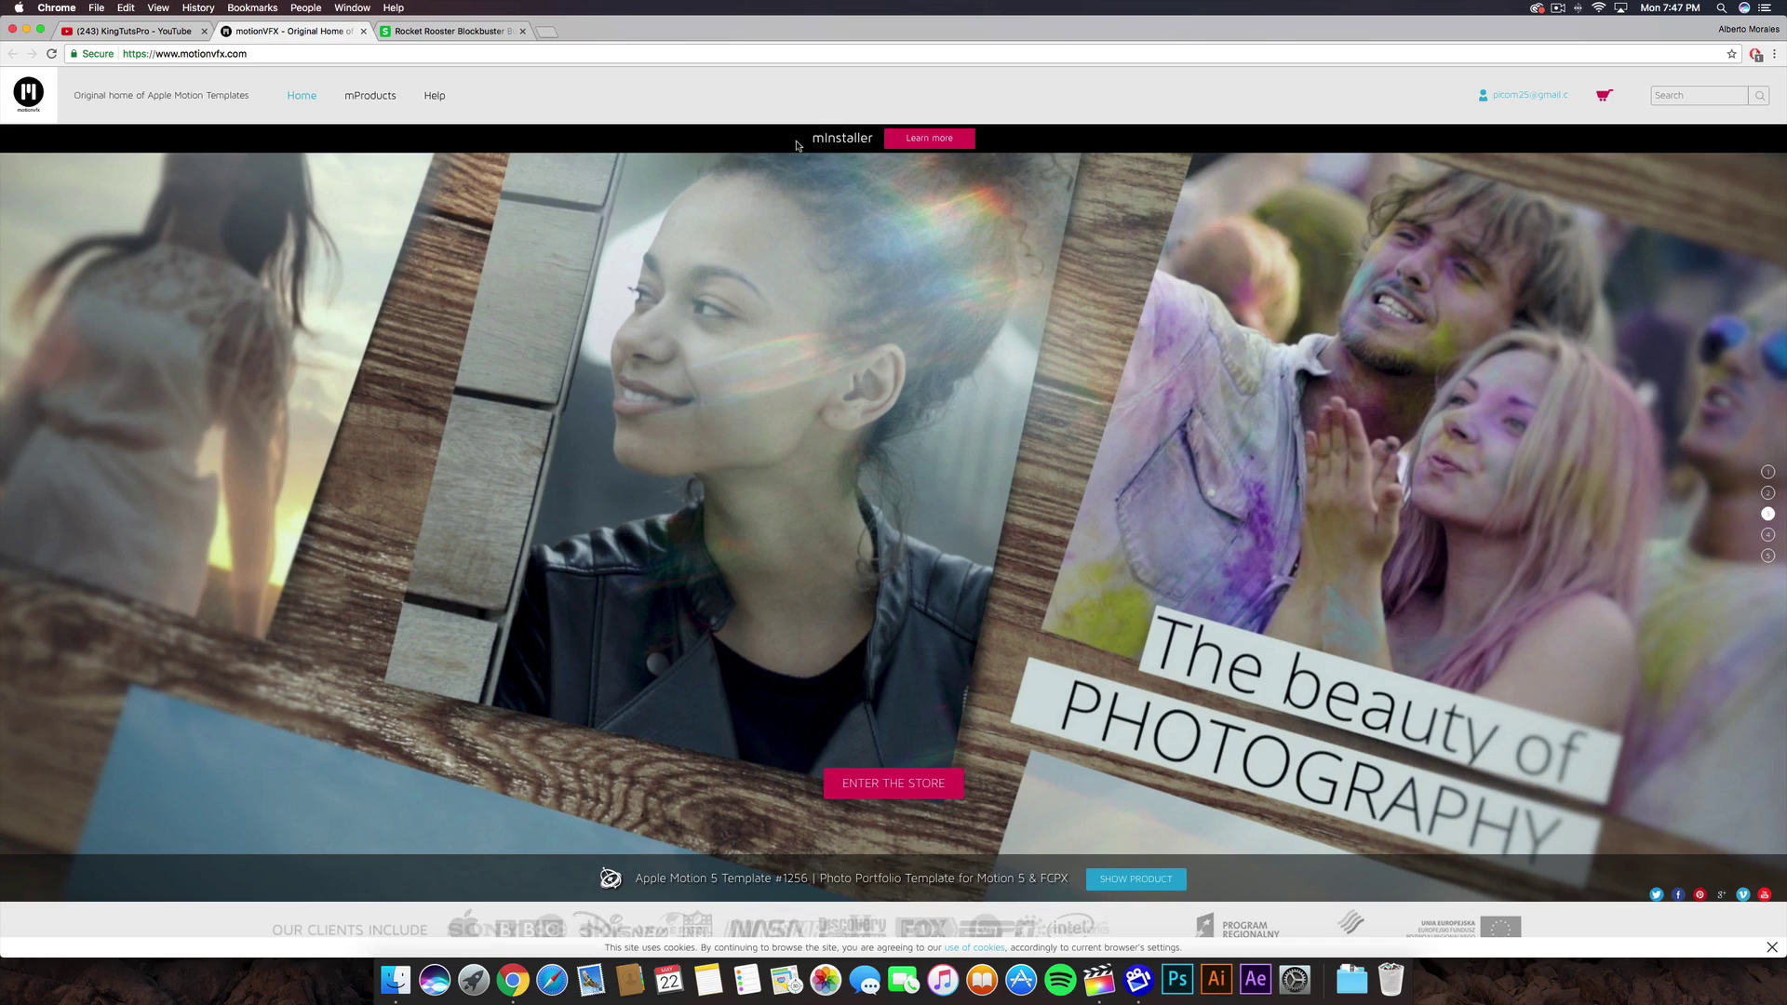
# - Highlight the mInstaller banner text on motionvfx.com, then clear the selection
pyautogui.moveTo(786, 142); pyautogui.dragTo(998, 130)
pyautogui.click(998, 134)
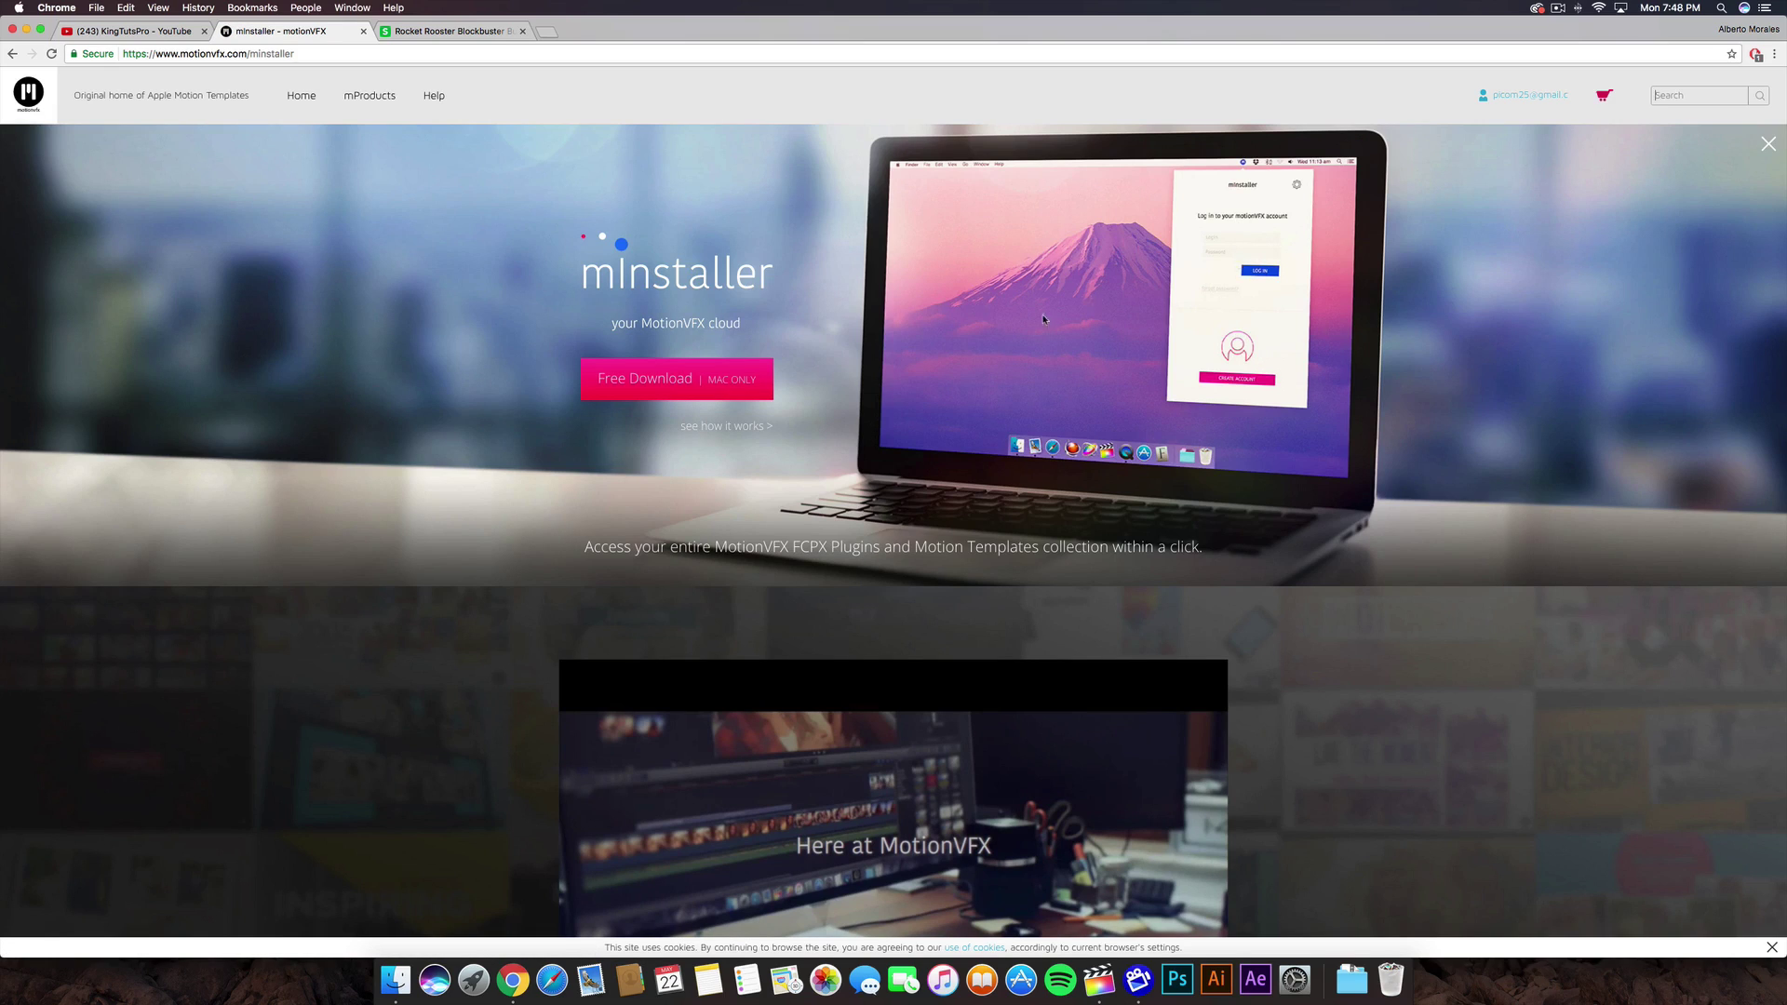
# - Cancel the duplicate mInstaller download and show the Downloads folder in Finder
pyautogui.click(660, 385)
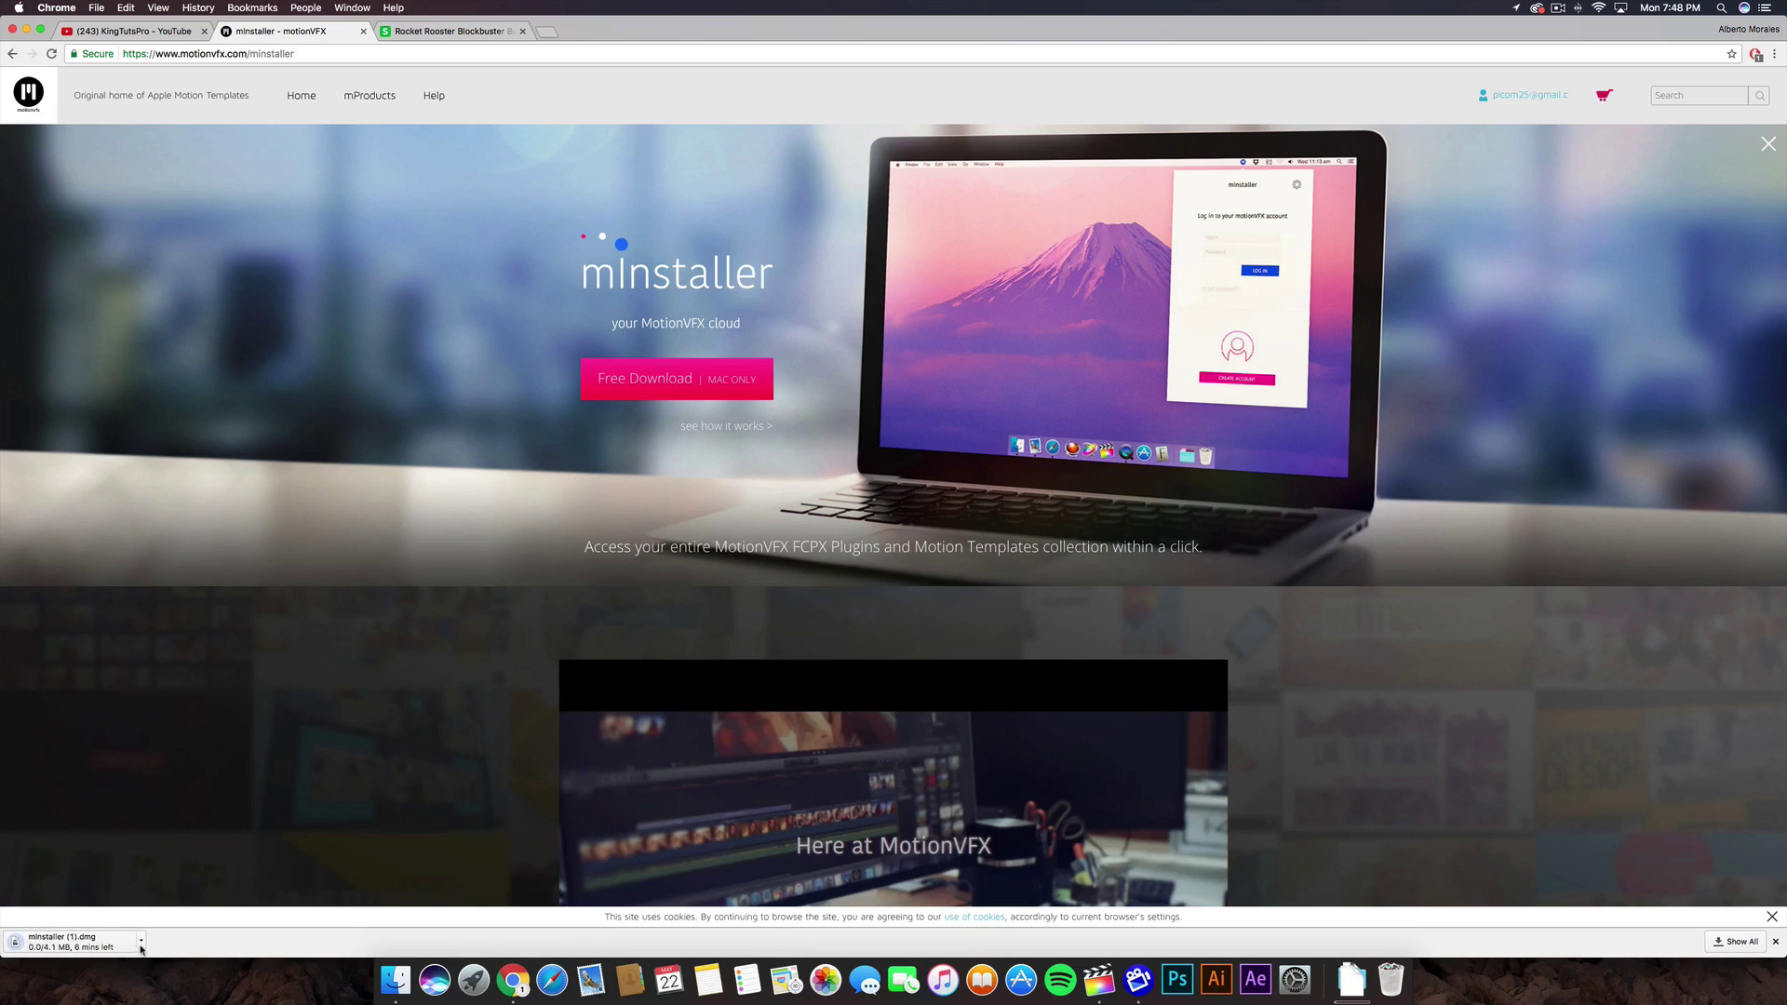
pyautogui.click(141, 940)
pyautogui.click(154, 942)
pyautogui.click(395, 979)
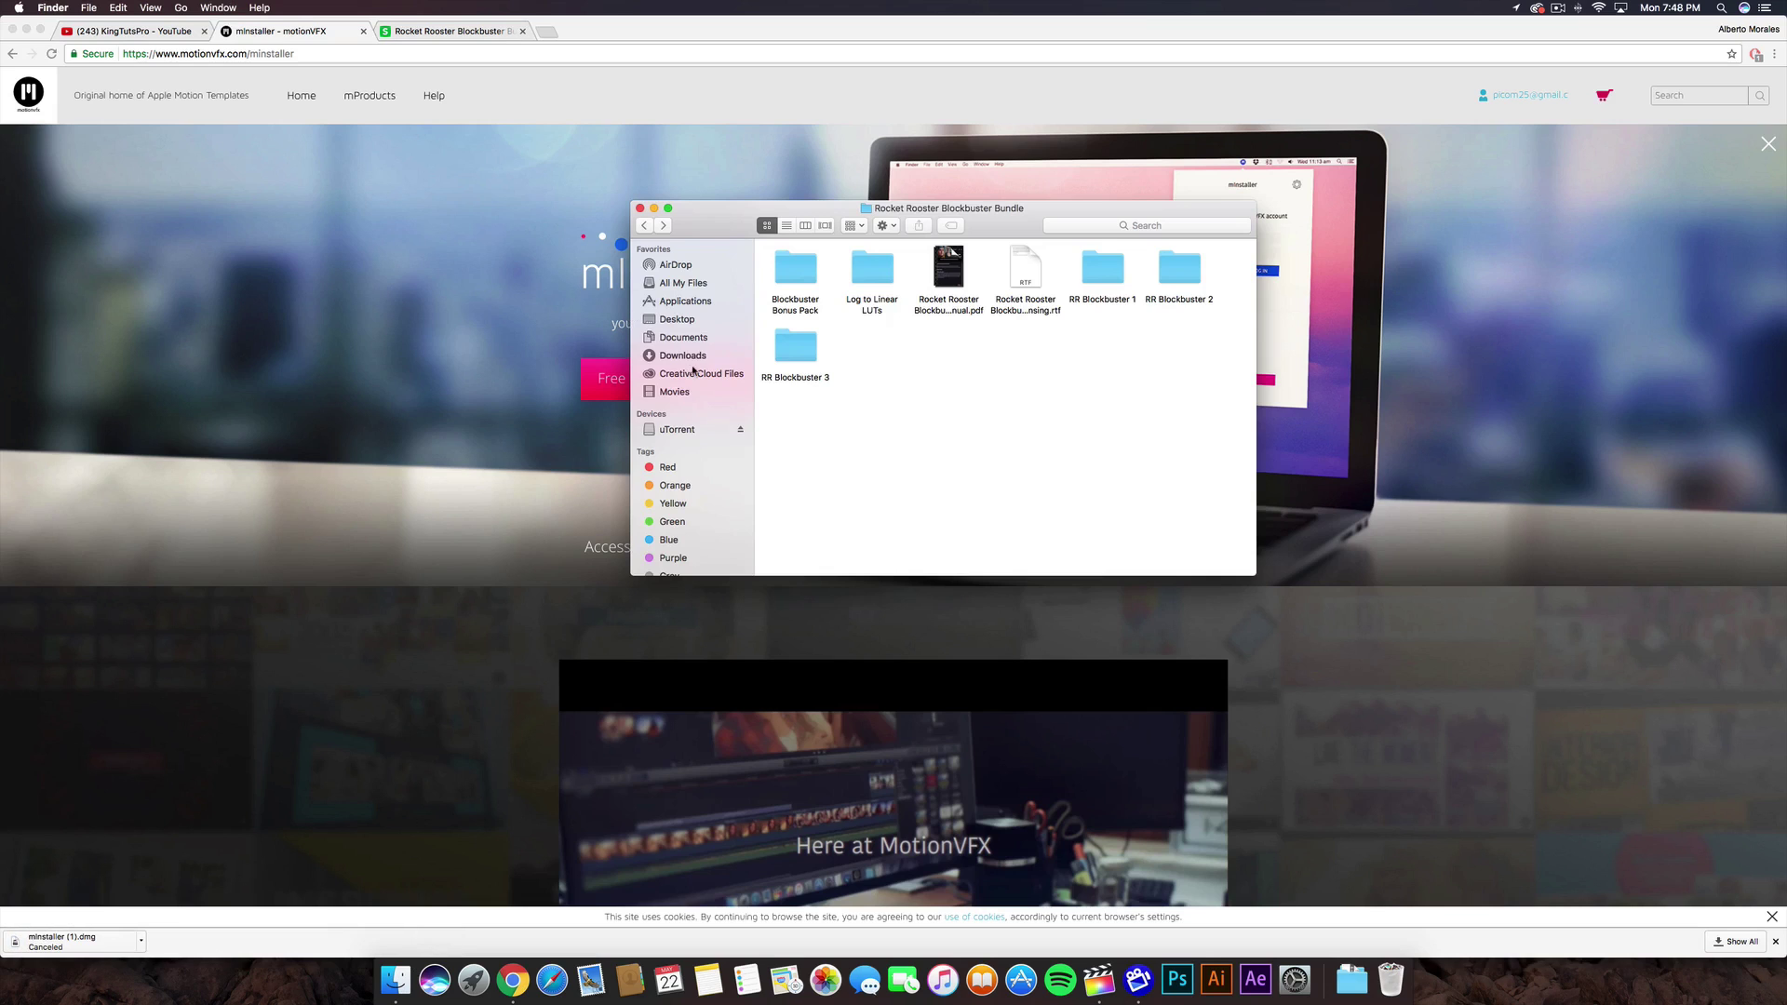
pyautogui.click(701, 359)
# - Open mInstaller.dmg and copy mInstaller into the Applications folder
pyautogui.moveTo(1014, 233); pyautogui.dragTo(912, 224)
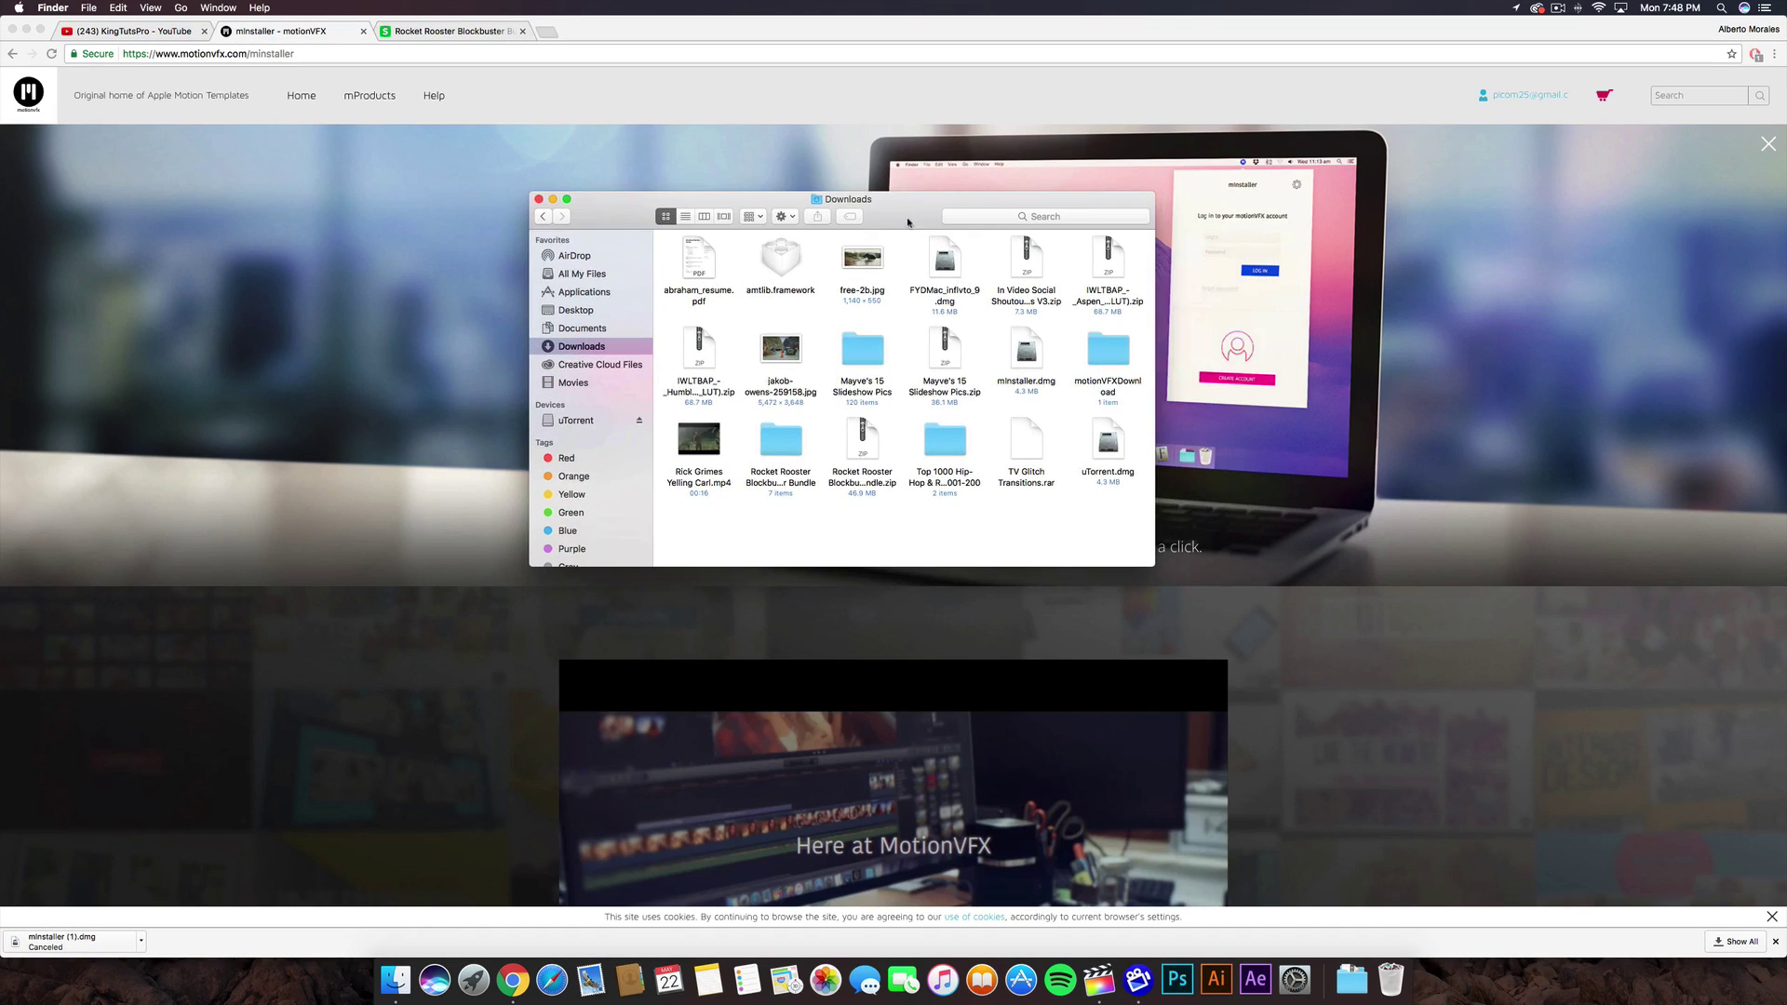
pyautogui.click(1027, 351)
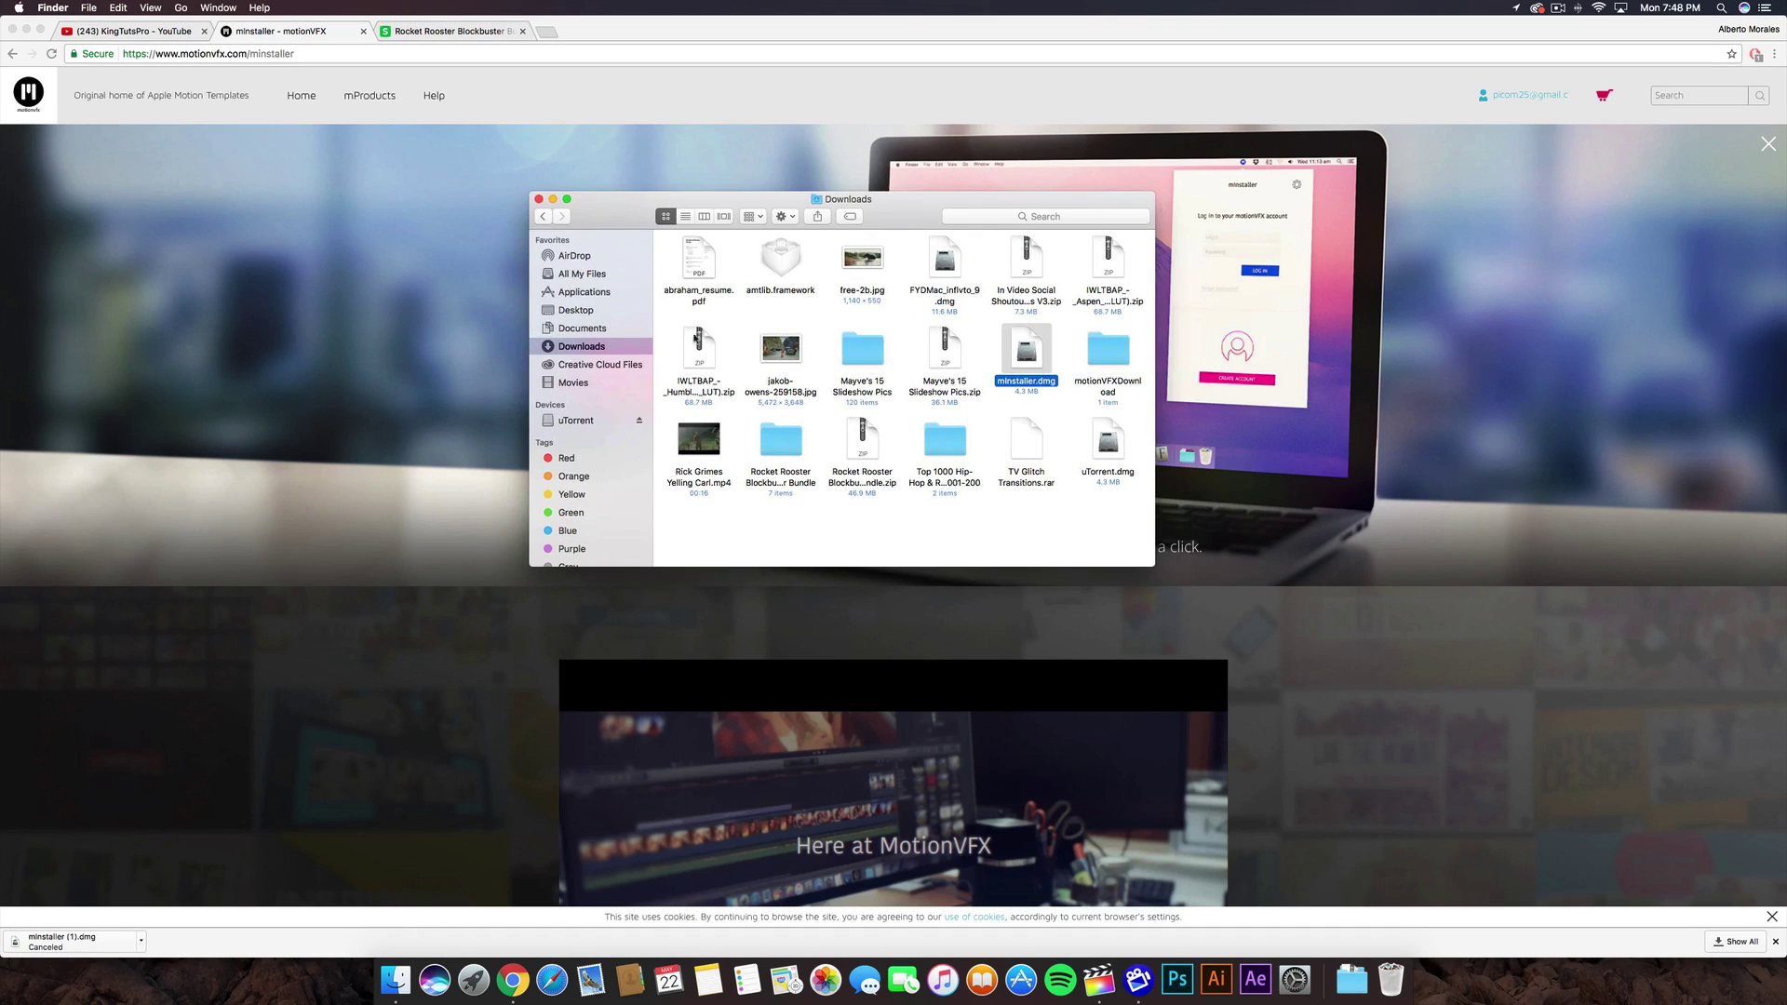
pyautogui.click(552, 199)
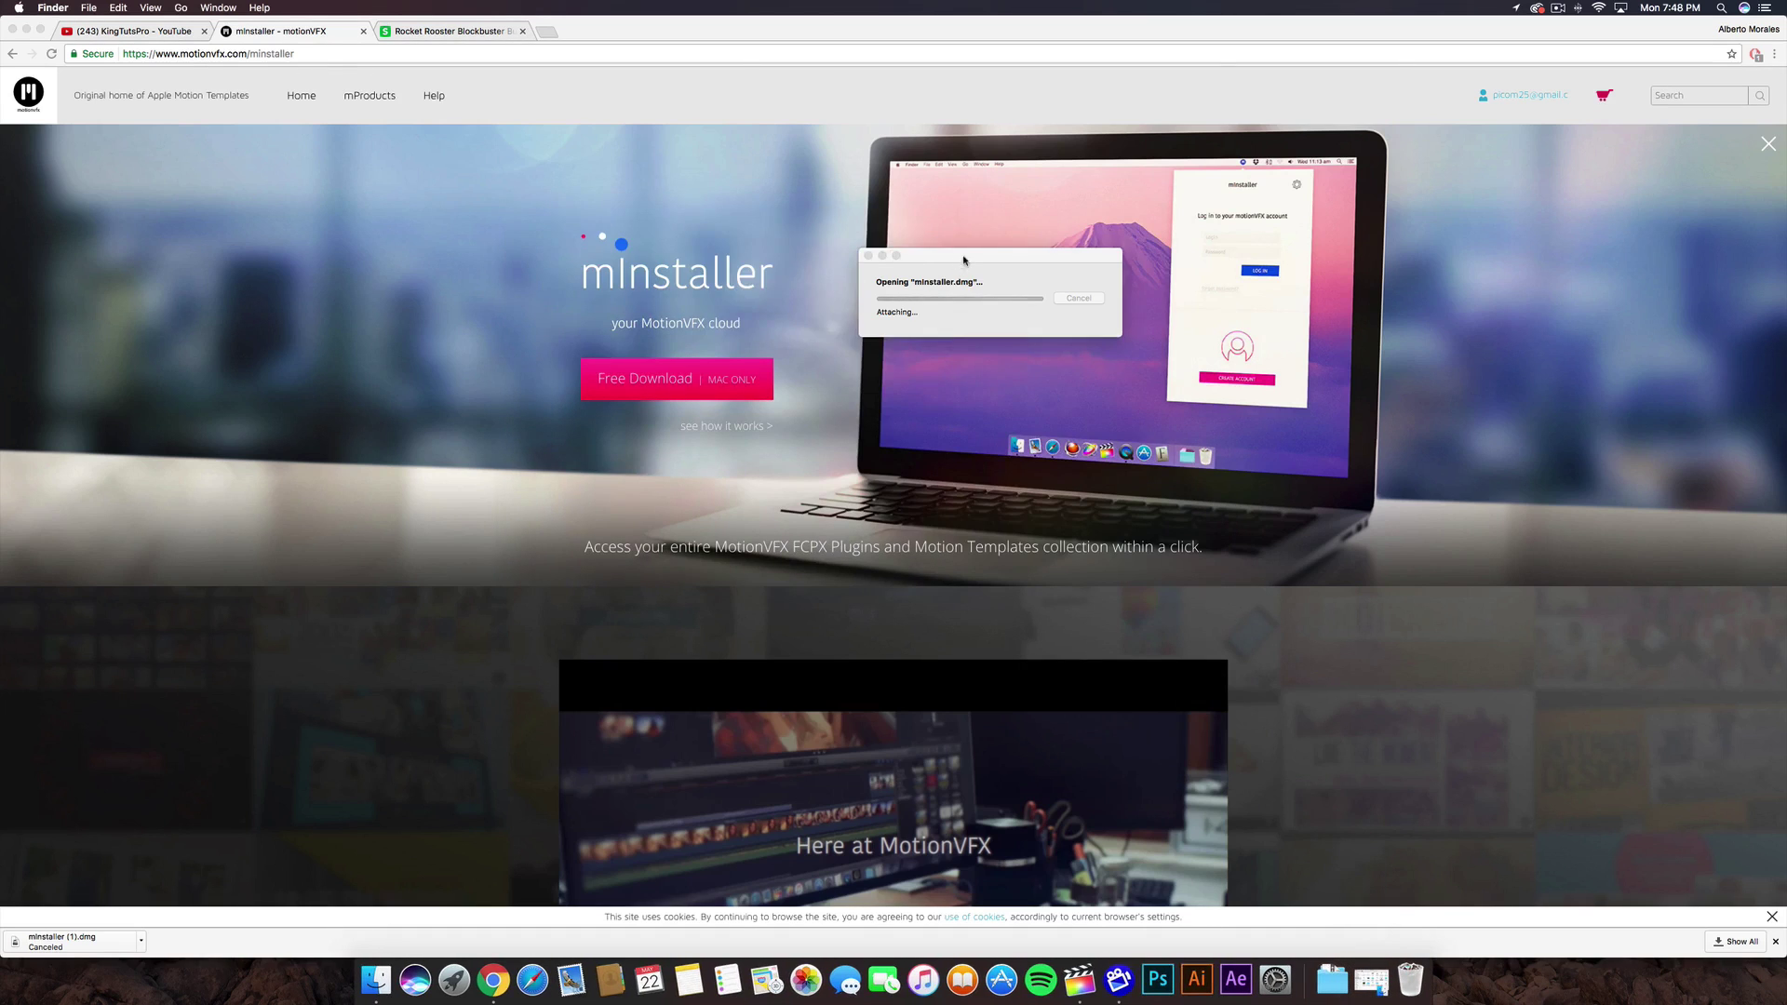
pyautogui.moveTo(953, 258); pyautogui.dragTo(588, 167)
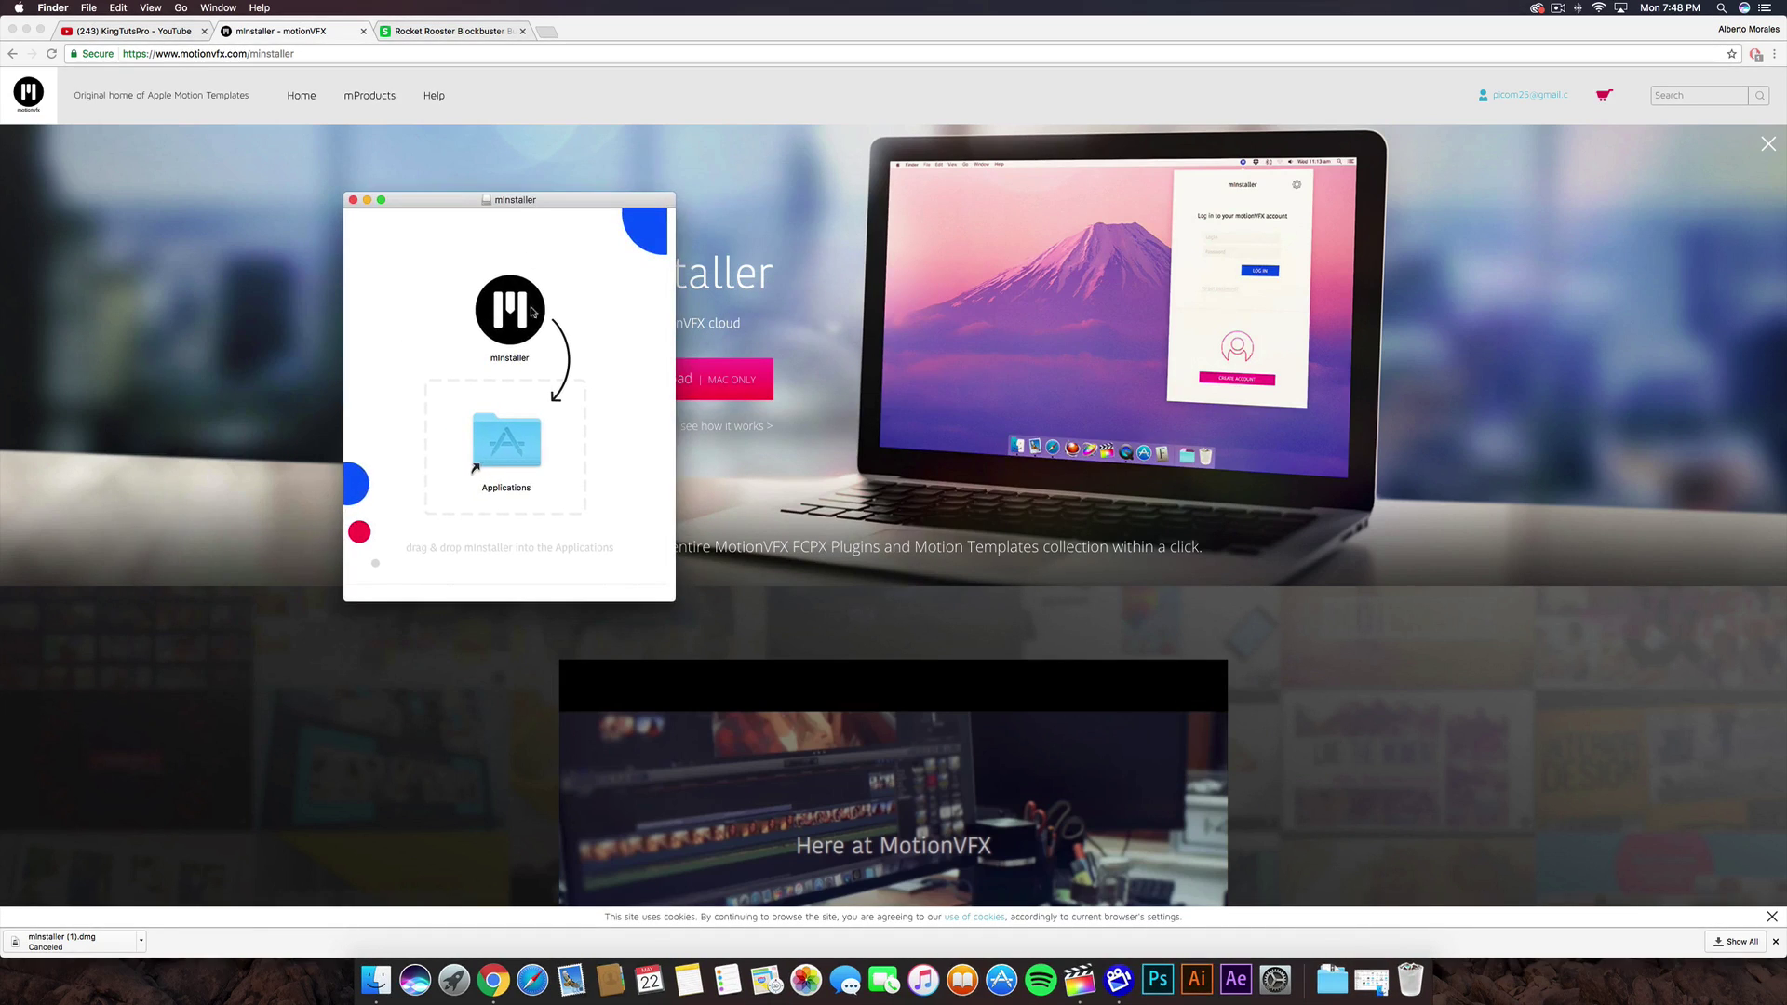
pyautogui.moveTo(524, 304); pyautogui.dragTo(516, 438)
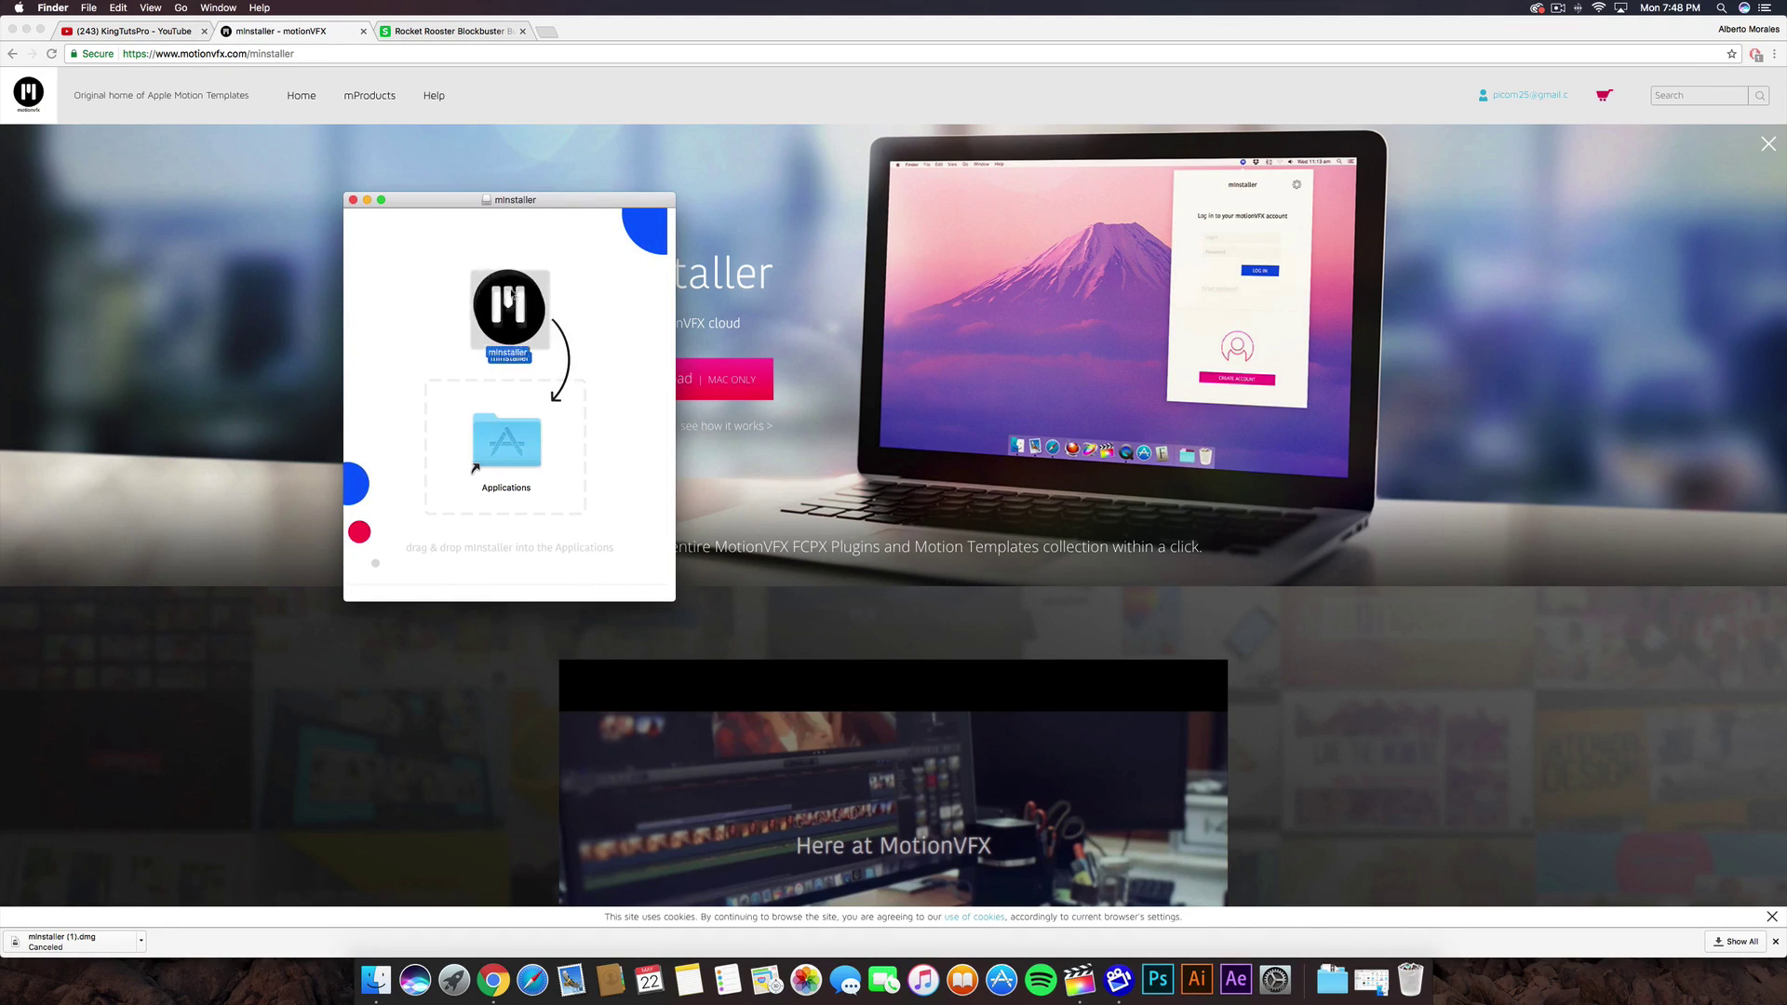
pyautogui.click(353, 200)
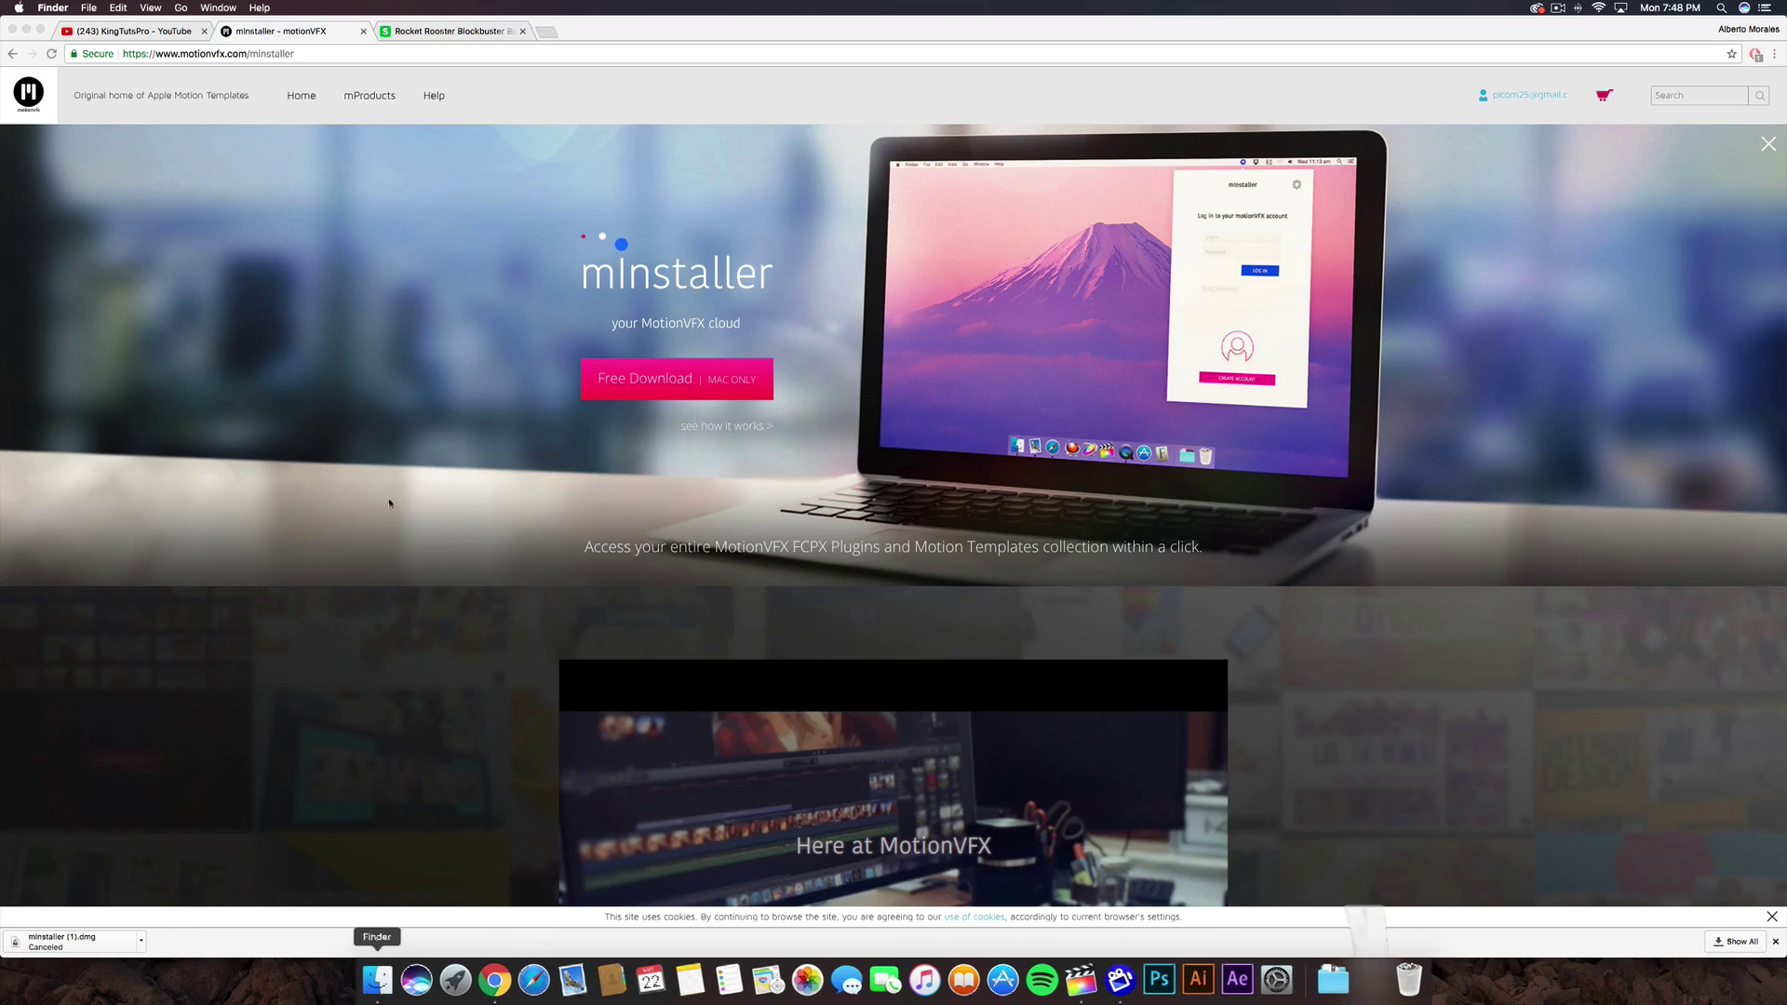
# - Eject the mInstaller disk image from the Finder sidebar
pyautogui.click(594, 299)
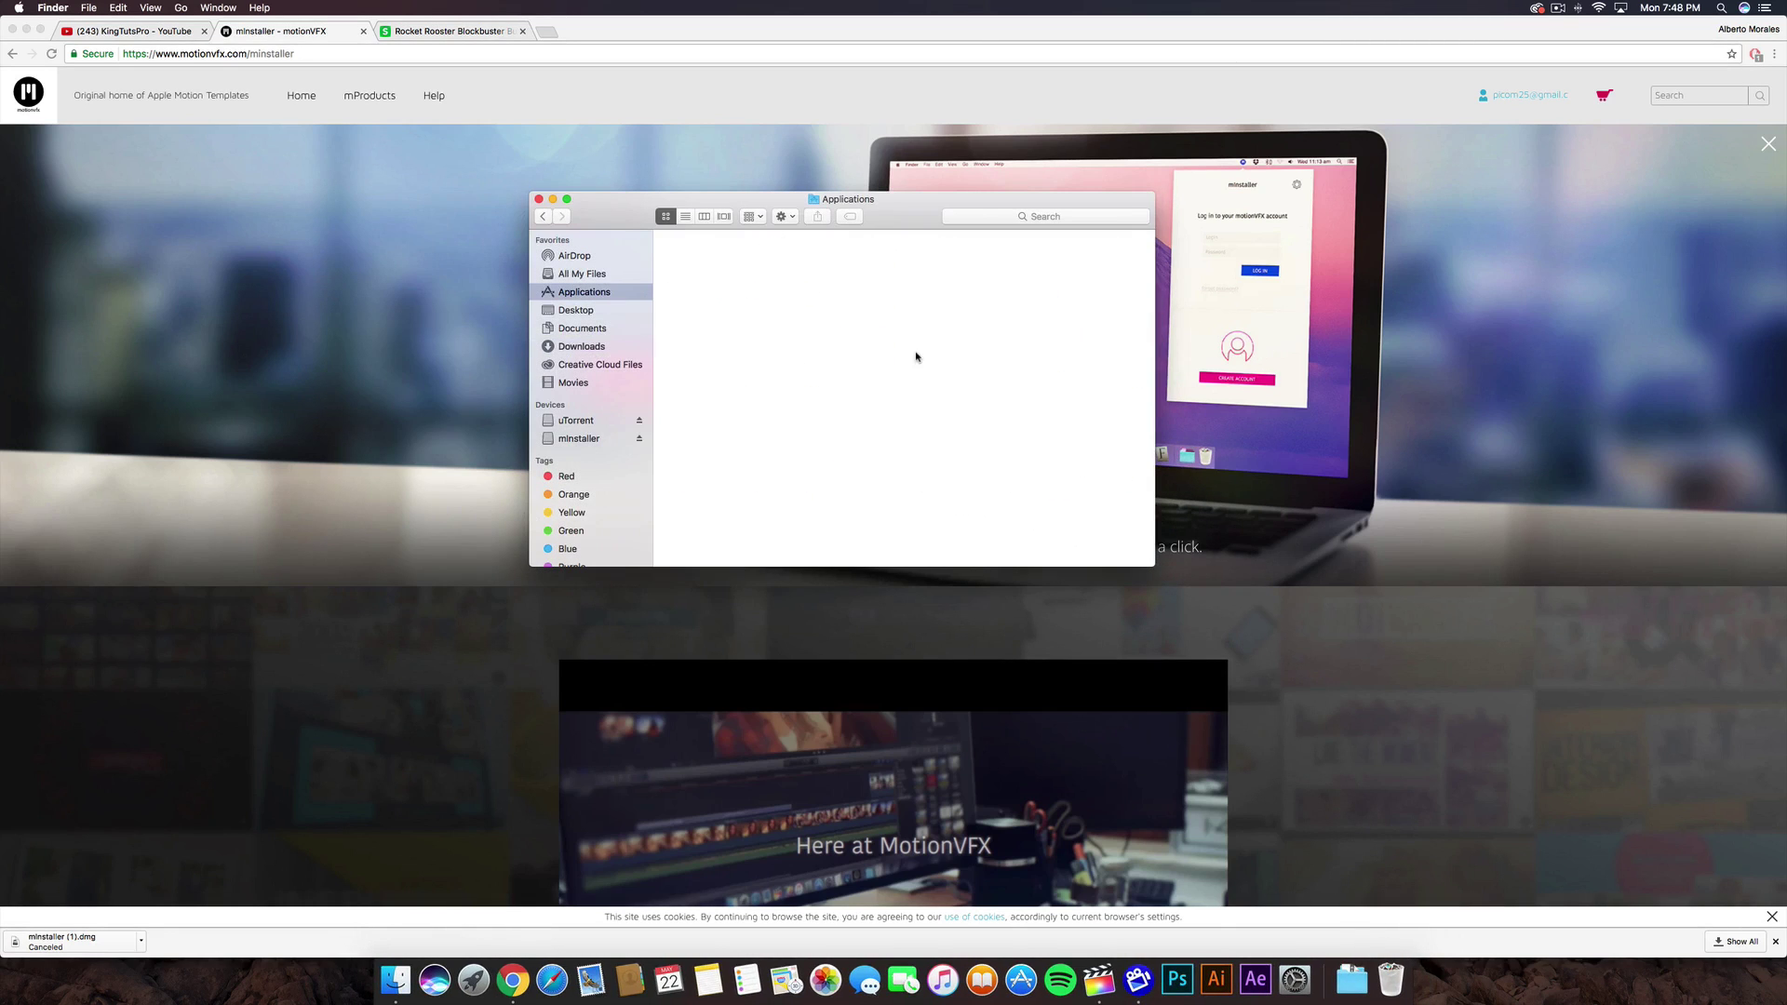
pyautogui.scroll(-3, 931, 419)
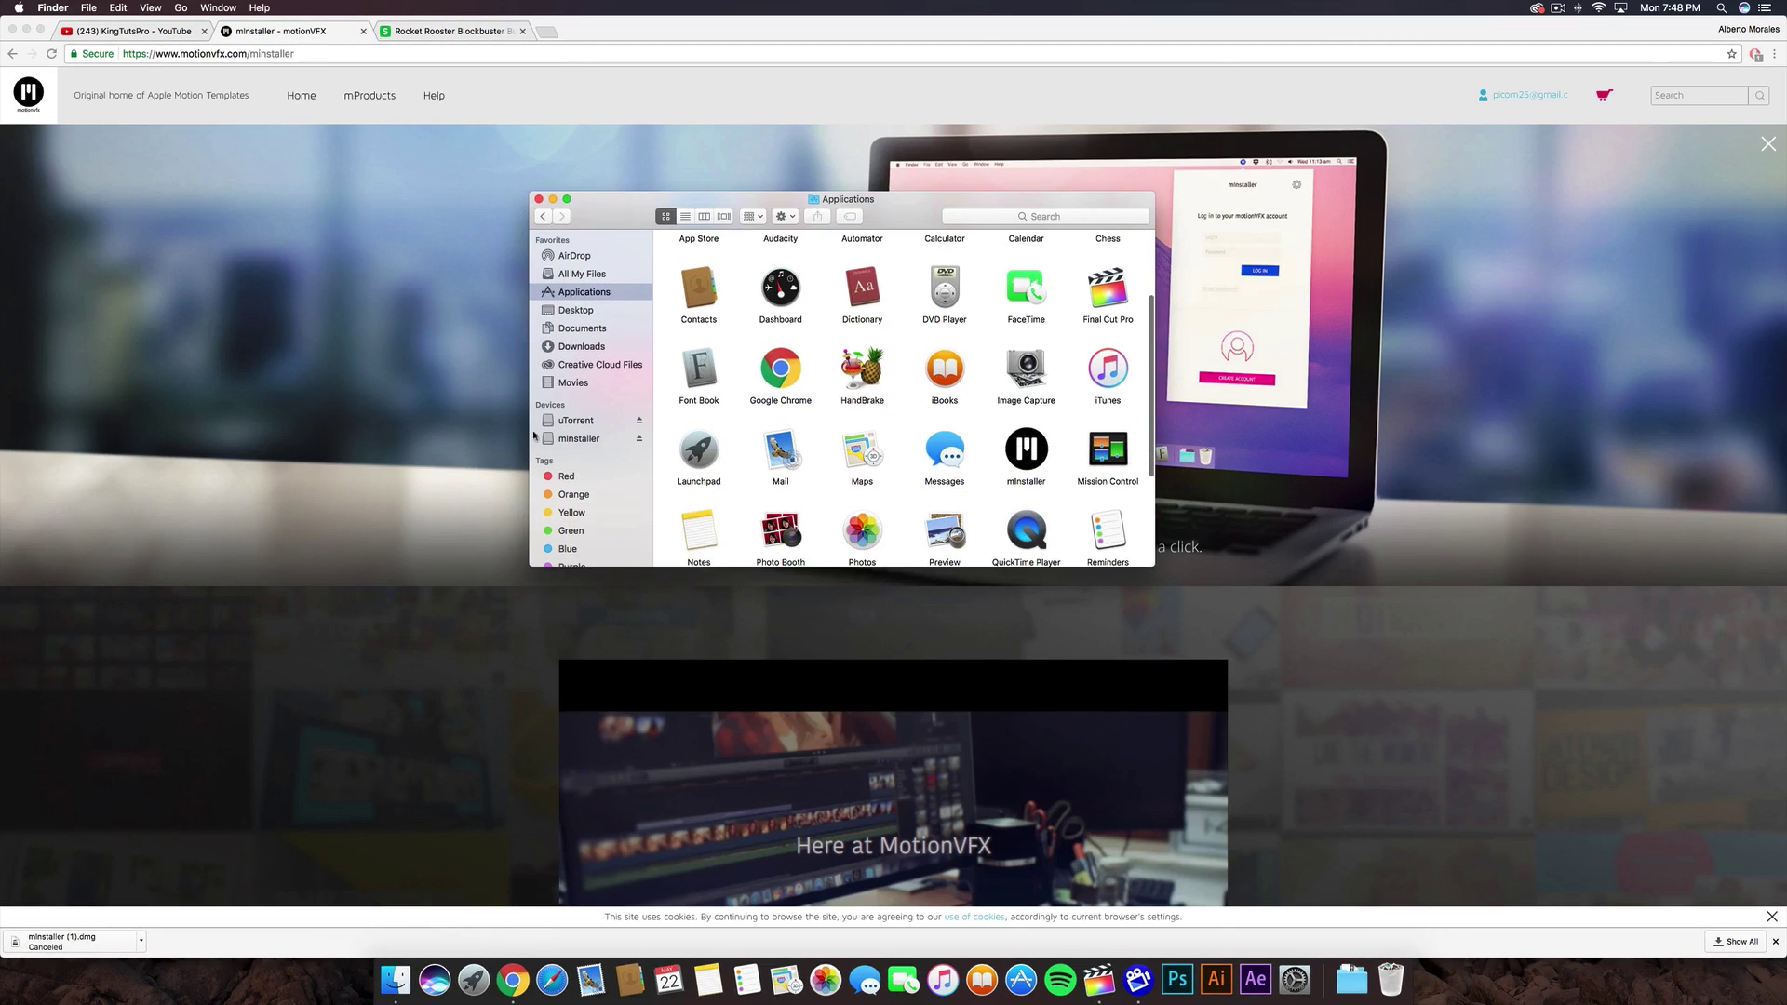
pyautogui.click(635, 441)
pyautogui.click(638, 439)
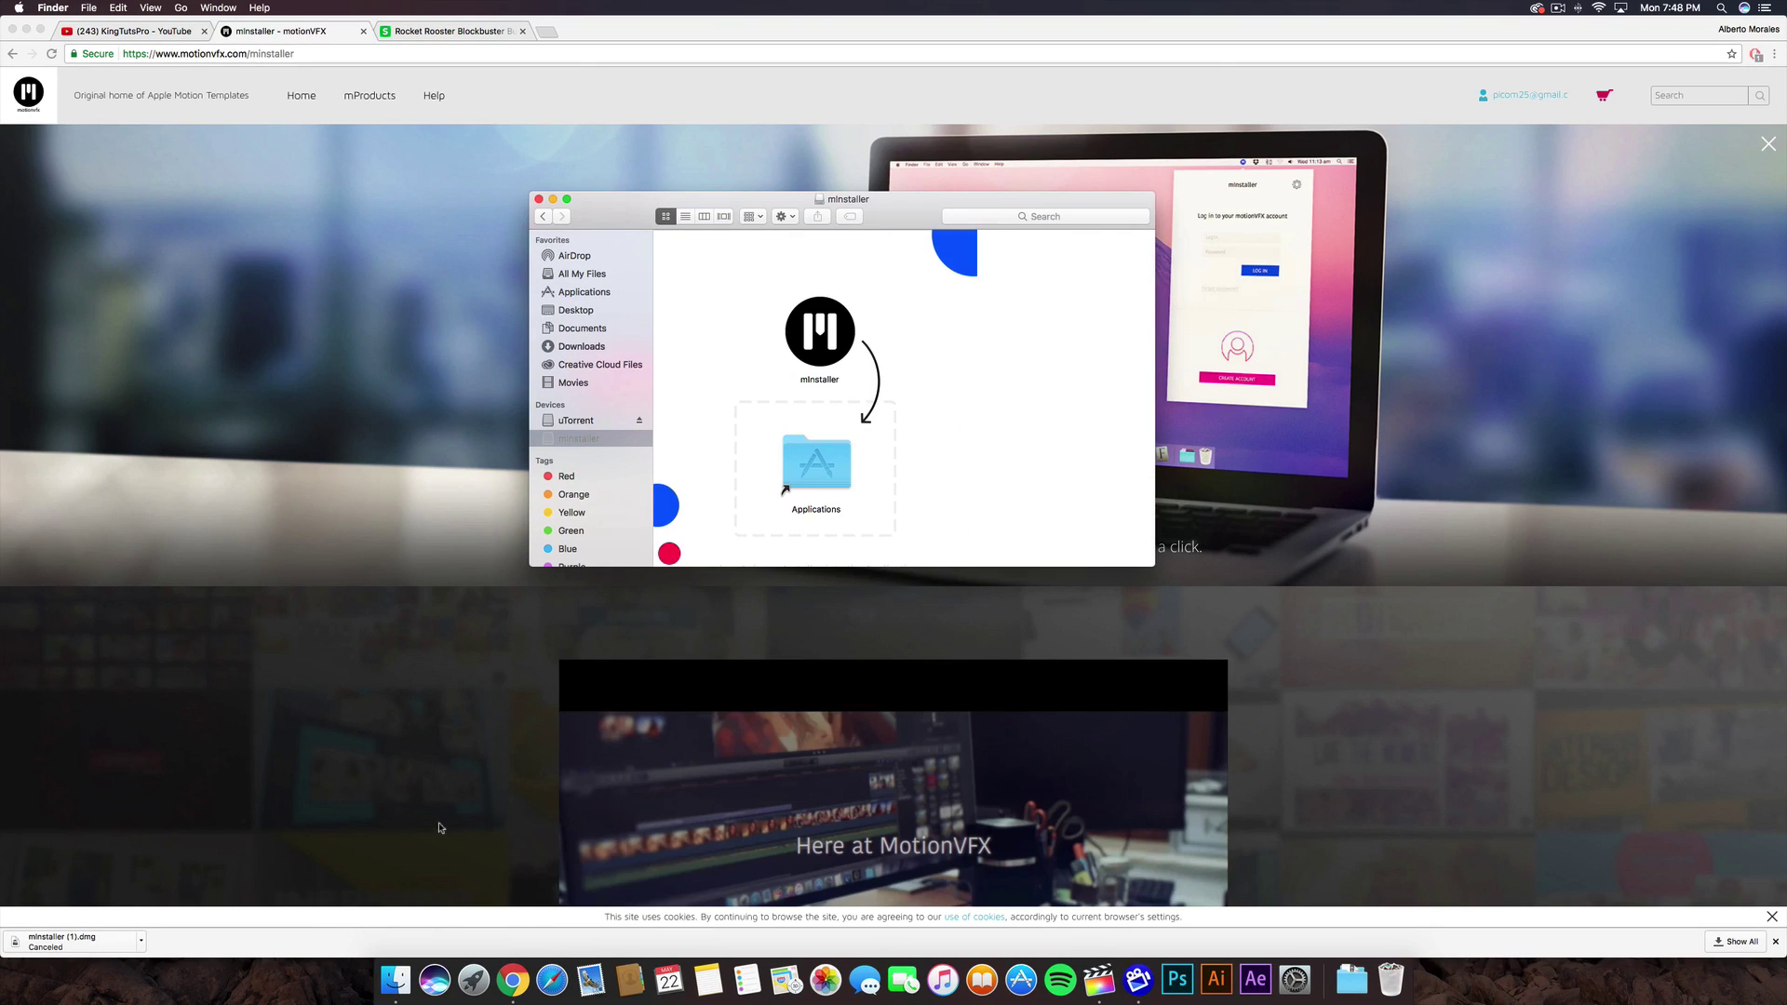
# - Launch the installed mInstaller app from Applications and hide the browser
pyautogui.click(580, 294)
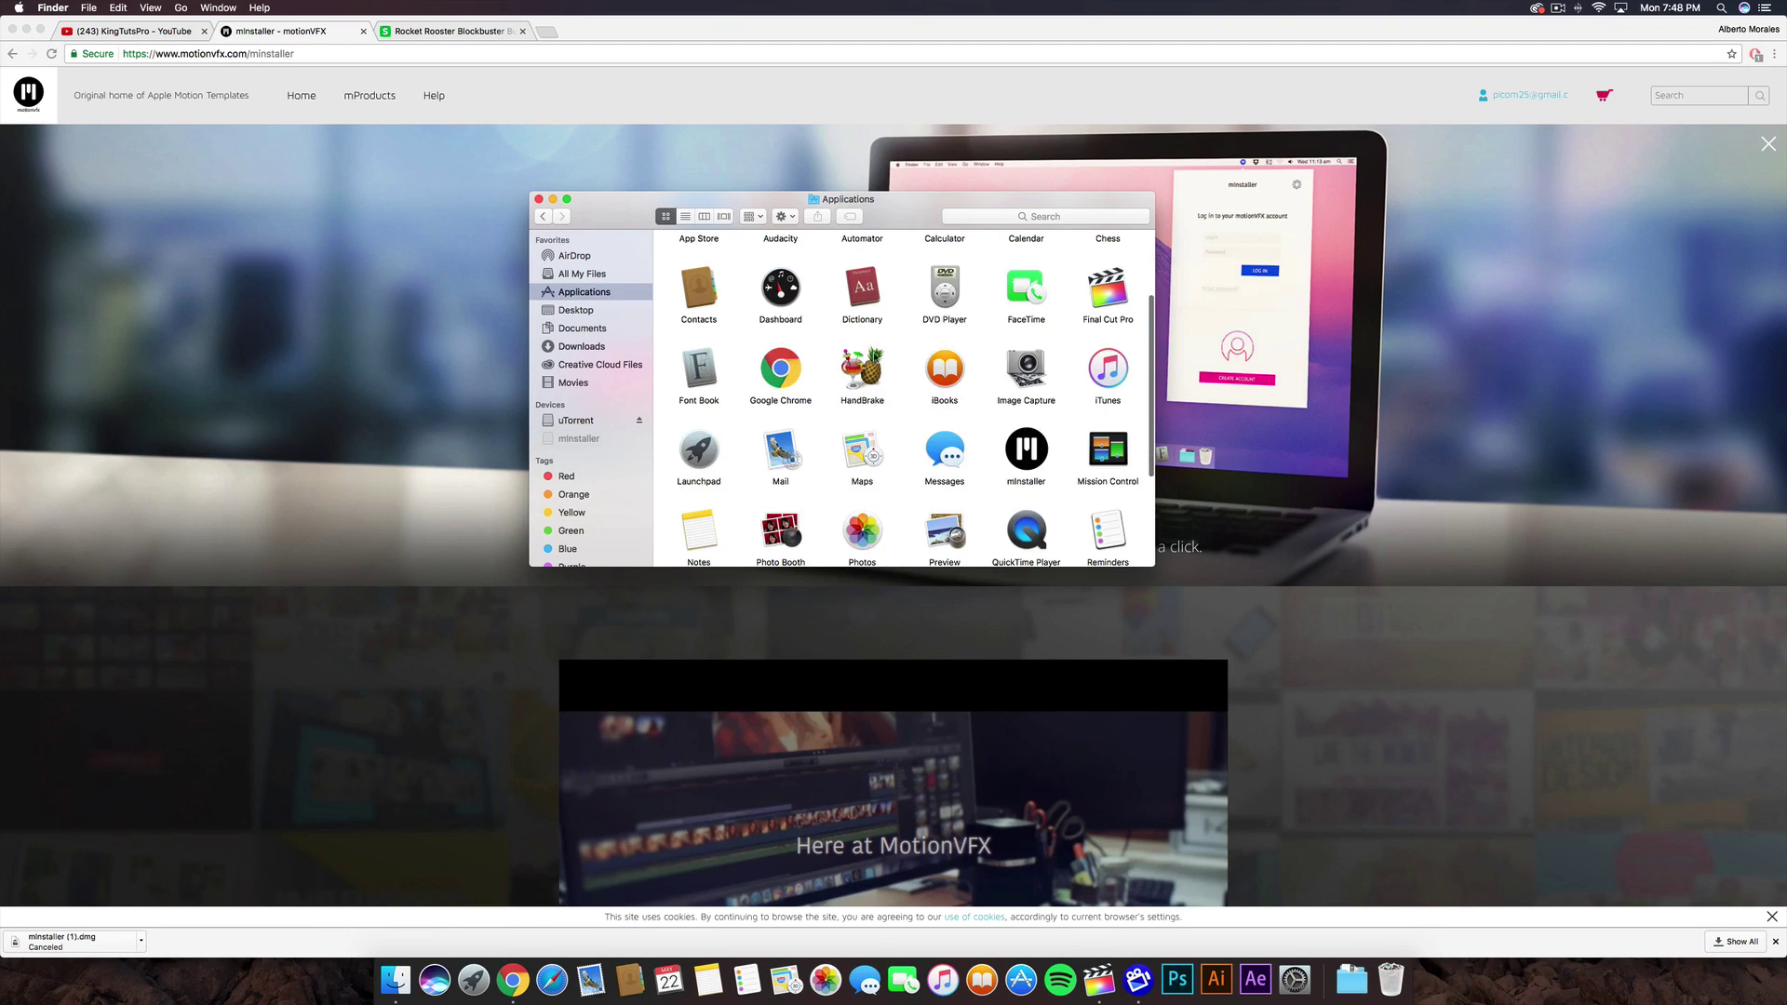
pyautogui.click(1025, 451)
pyautogui.doubleClick(1026, 452)
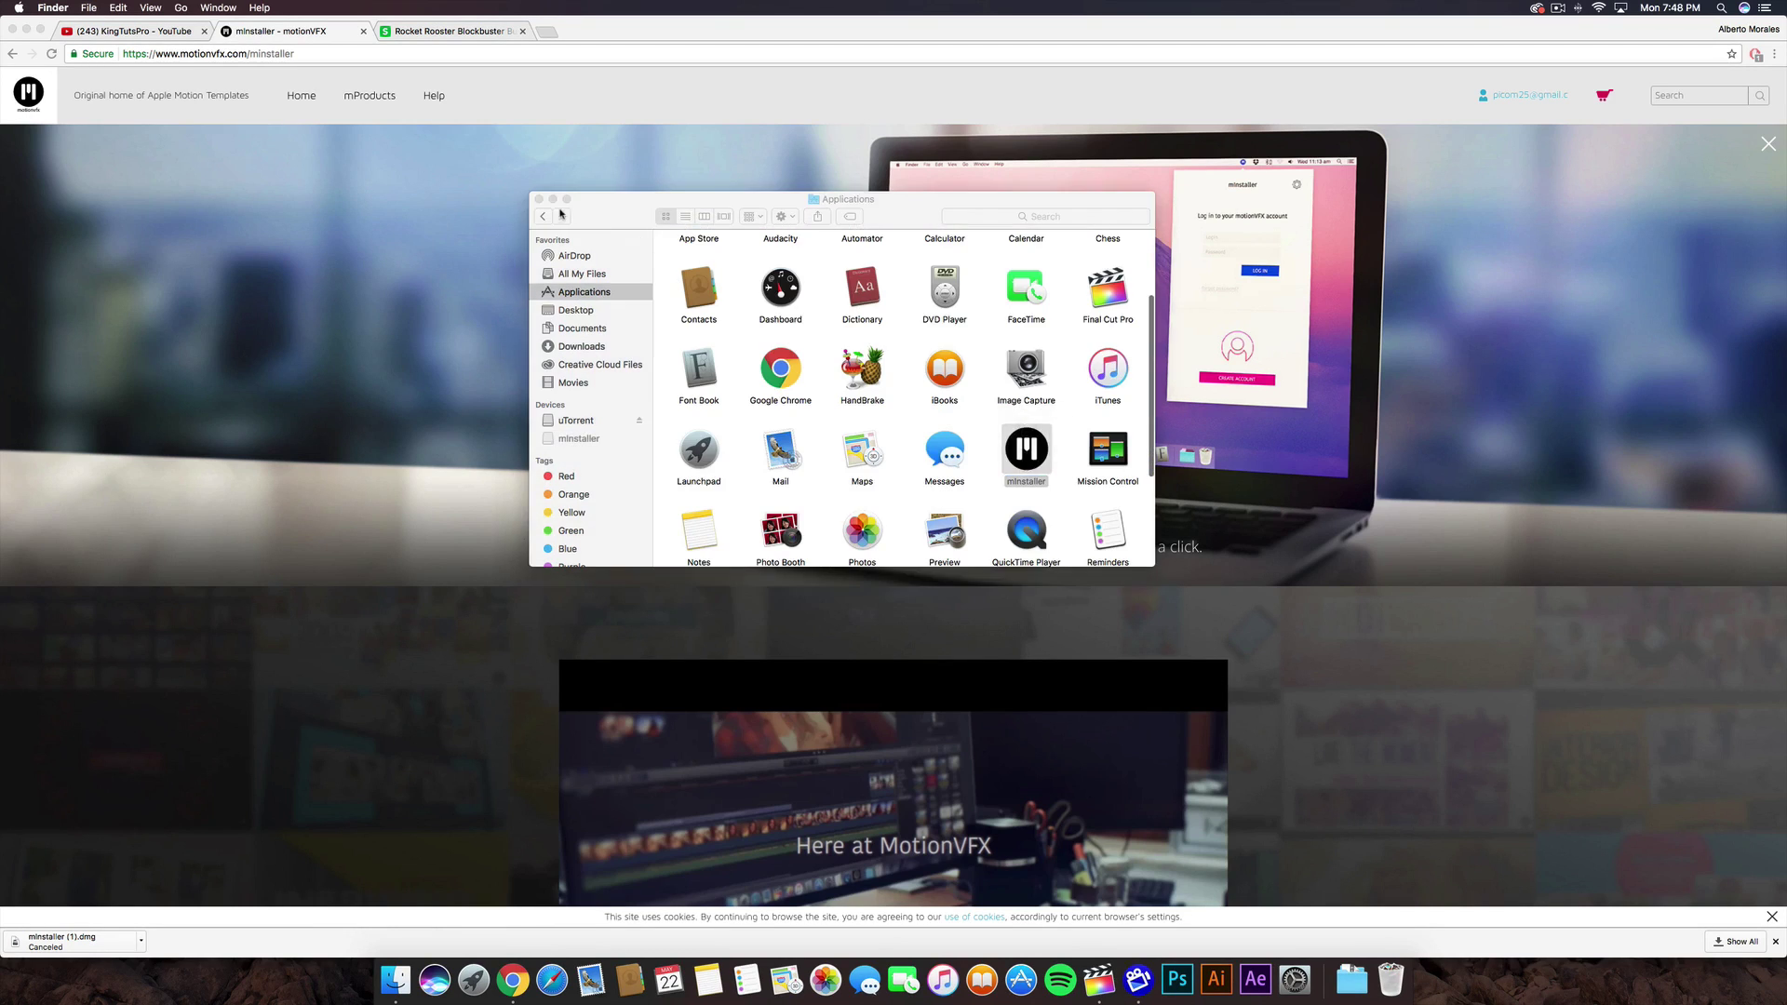
pyautogui.click(538, 199)
pyautogui.click(27, 29)
# - Log out of mInstaller's current account, close the motionVFX sign-up page and hide Chrome
pyautogui.click(27, 29)
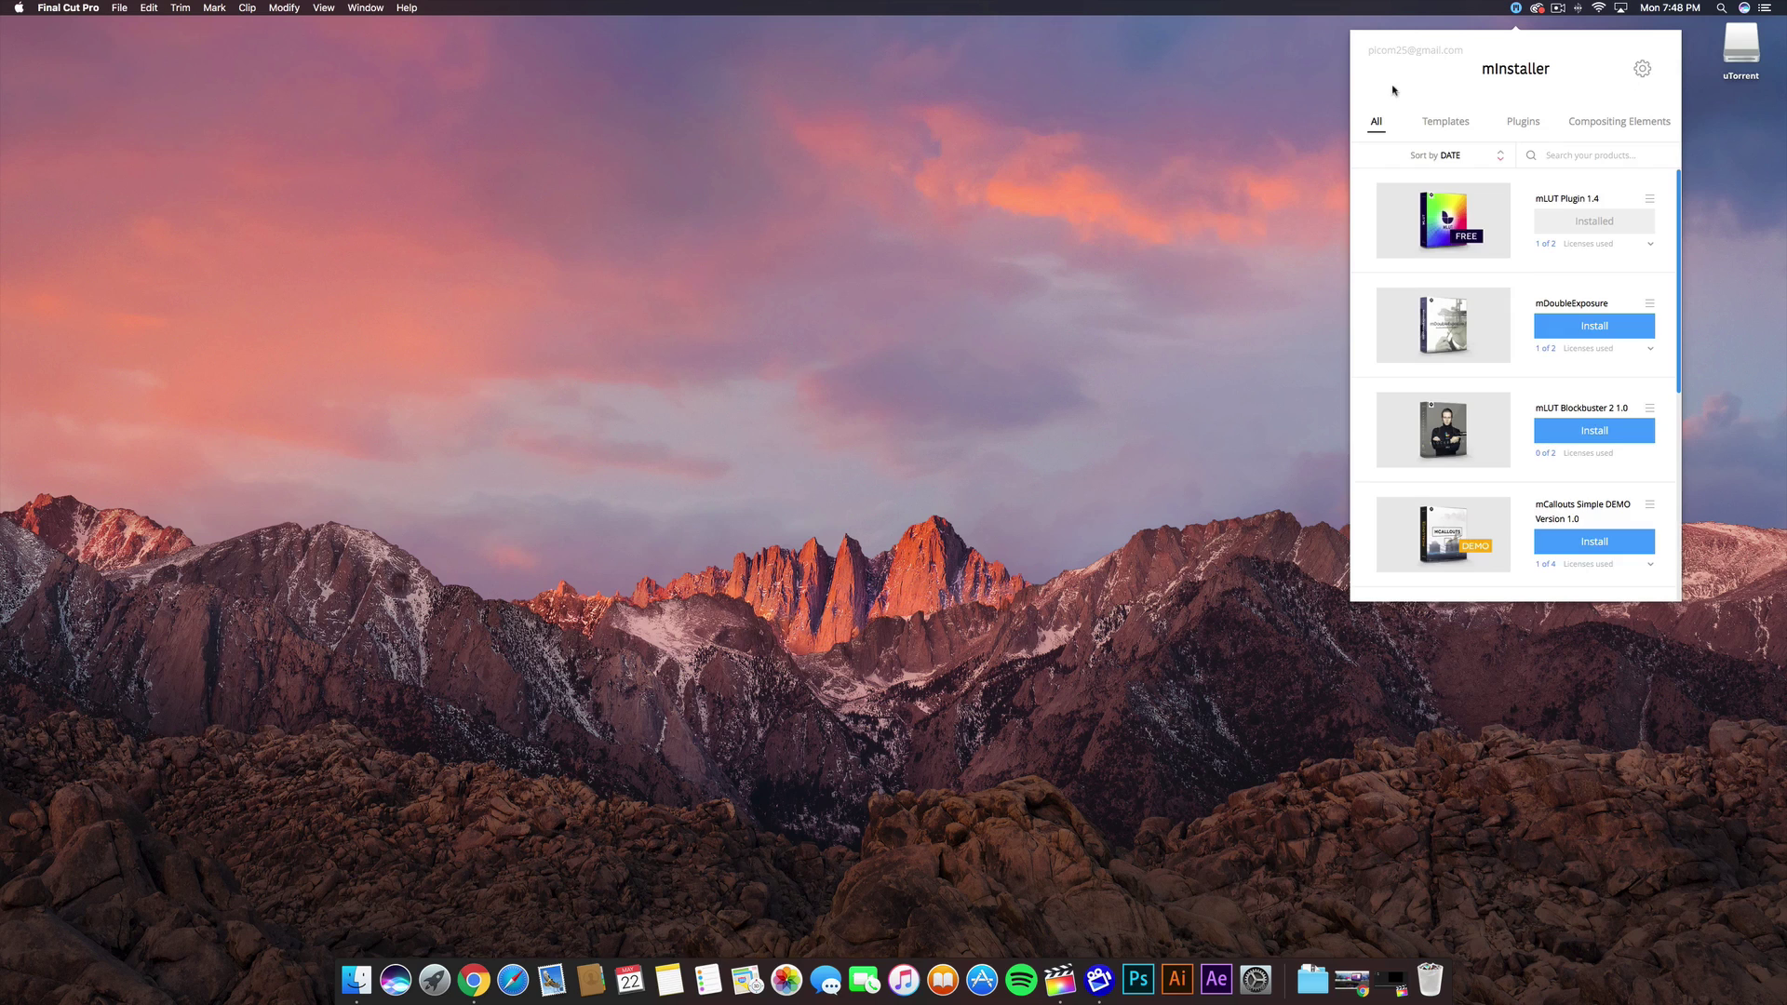
pyautogui.click(1643, 68)
pyautogui.click(1596, 193)
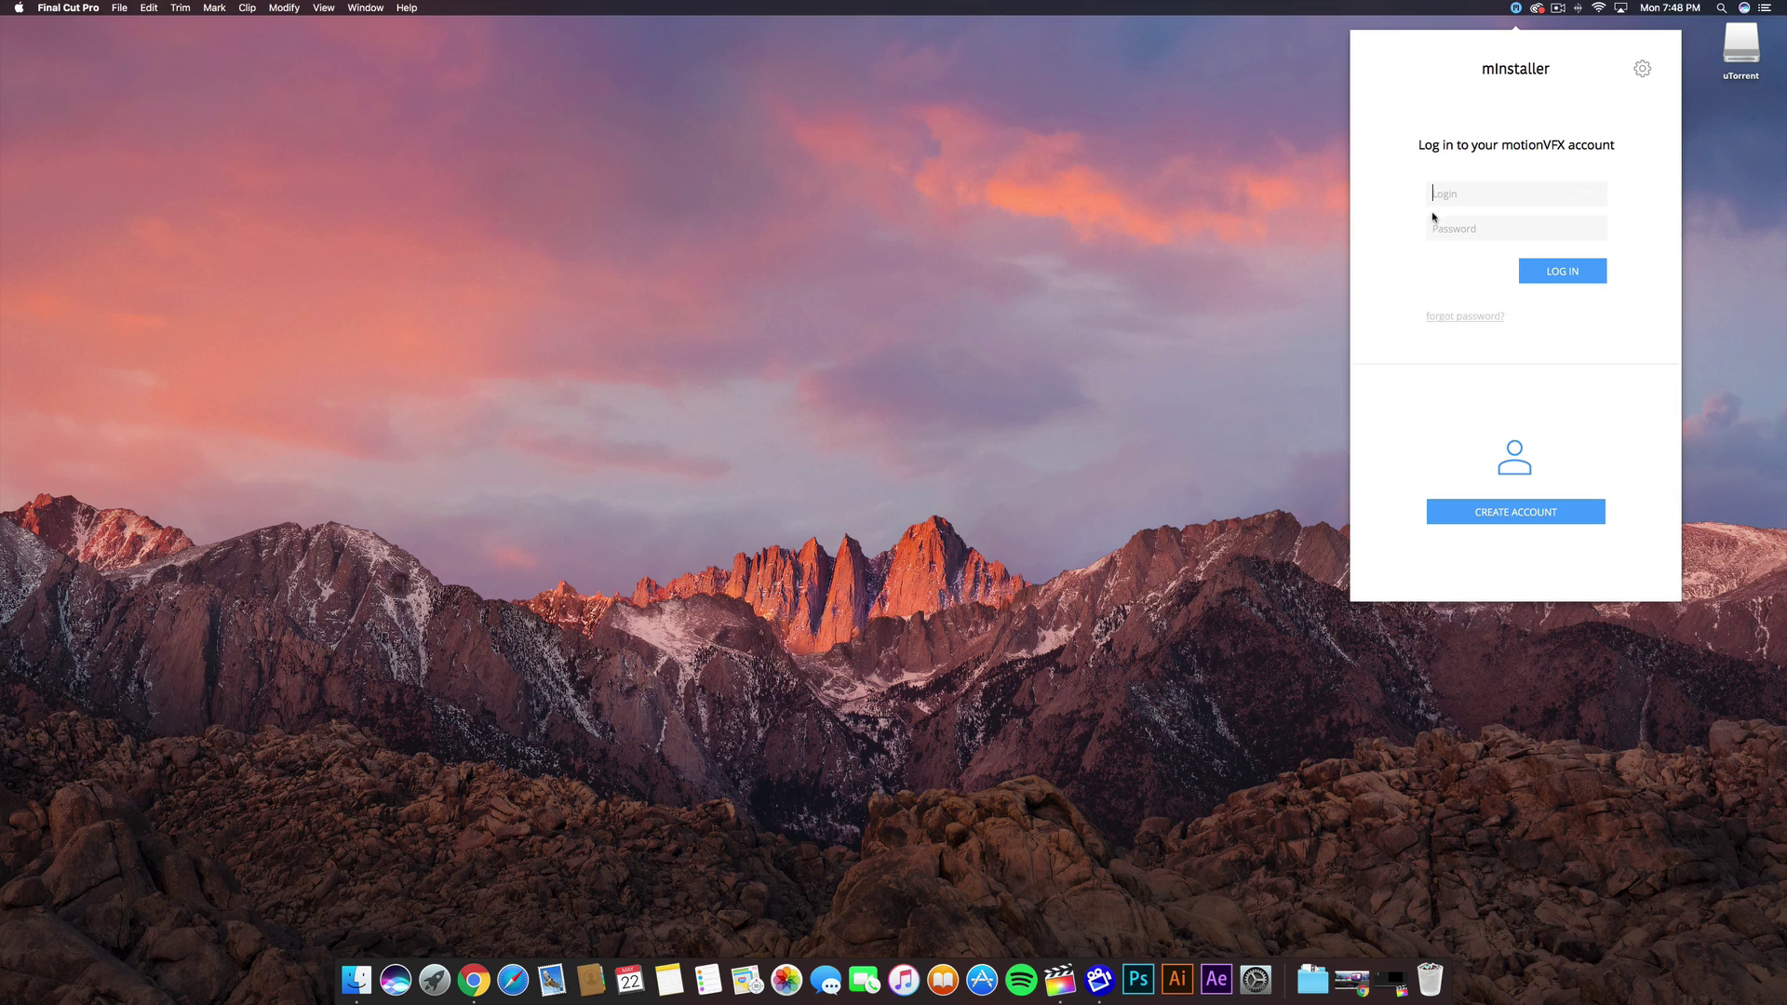
pyautogui.click(1475, 189)
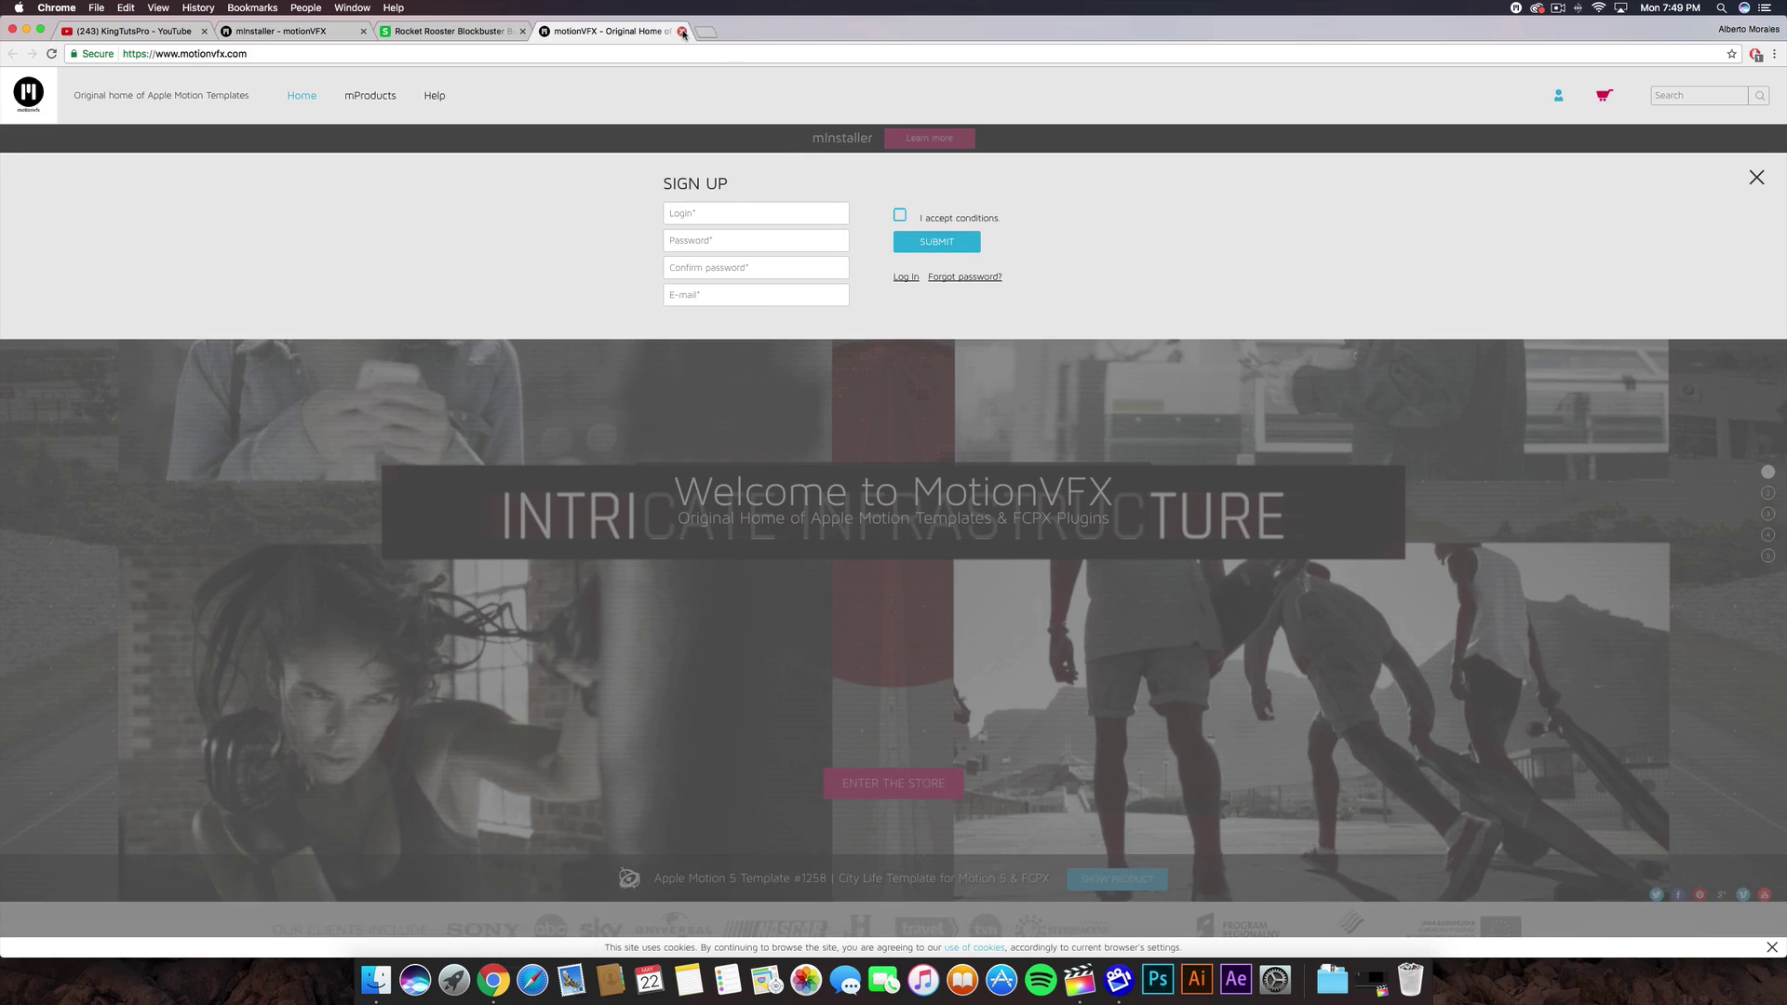
pyautogui.click(682, 31)
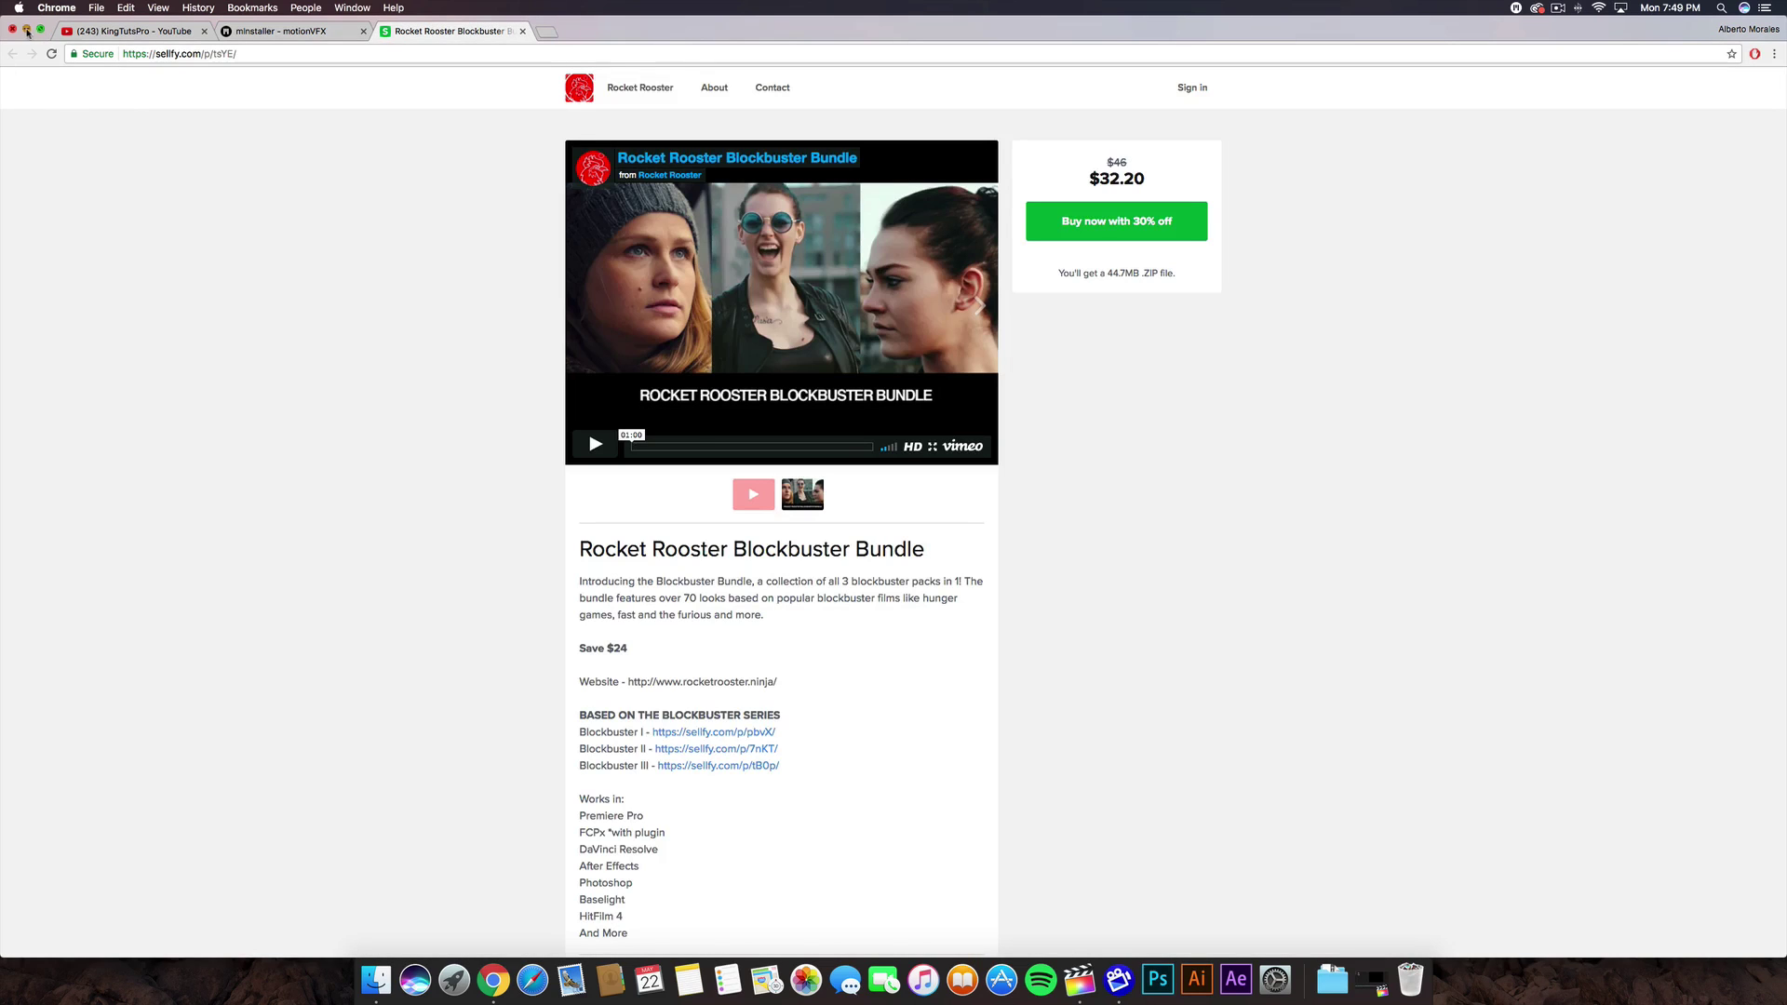
pyautogui.click(27, 29)
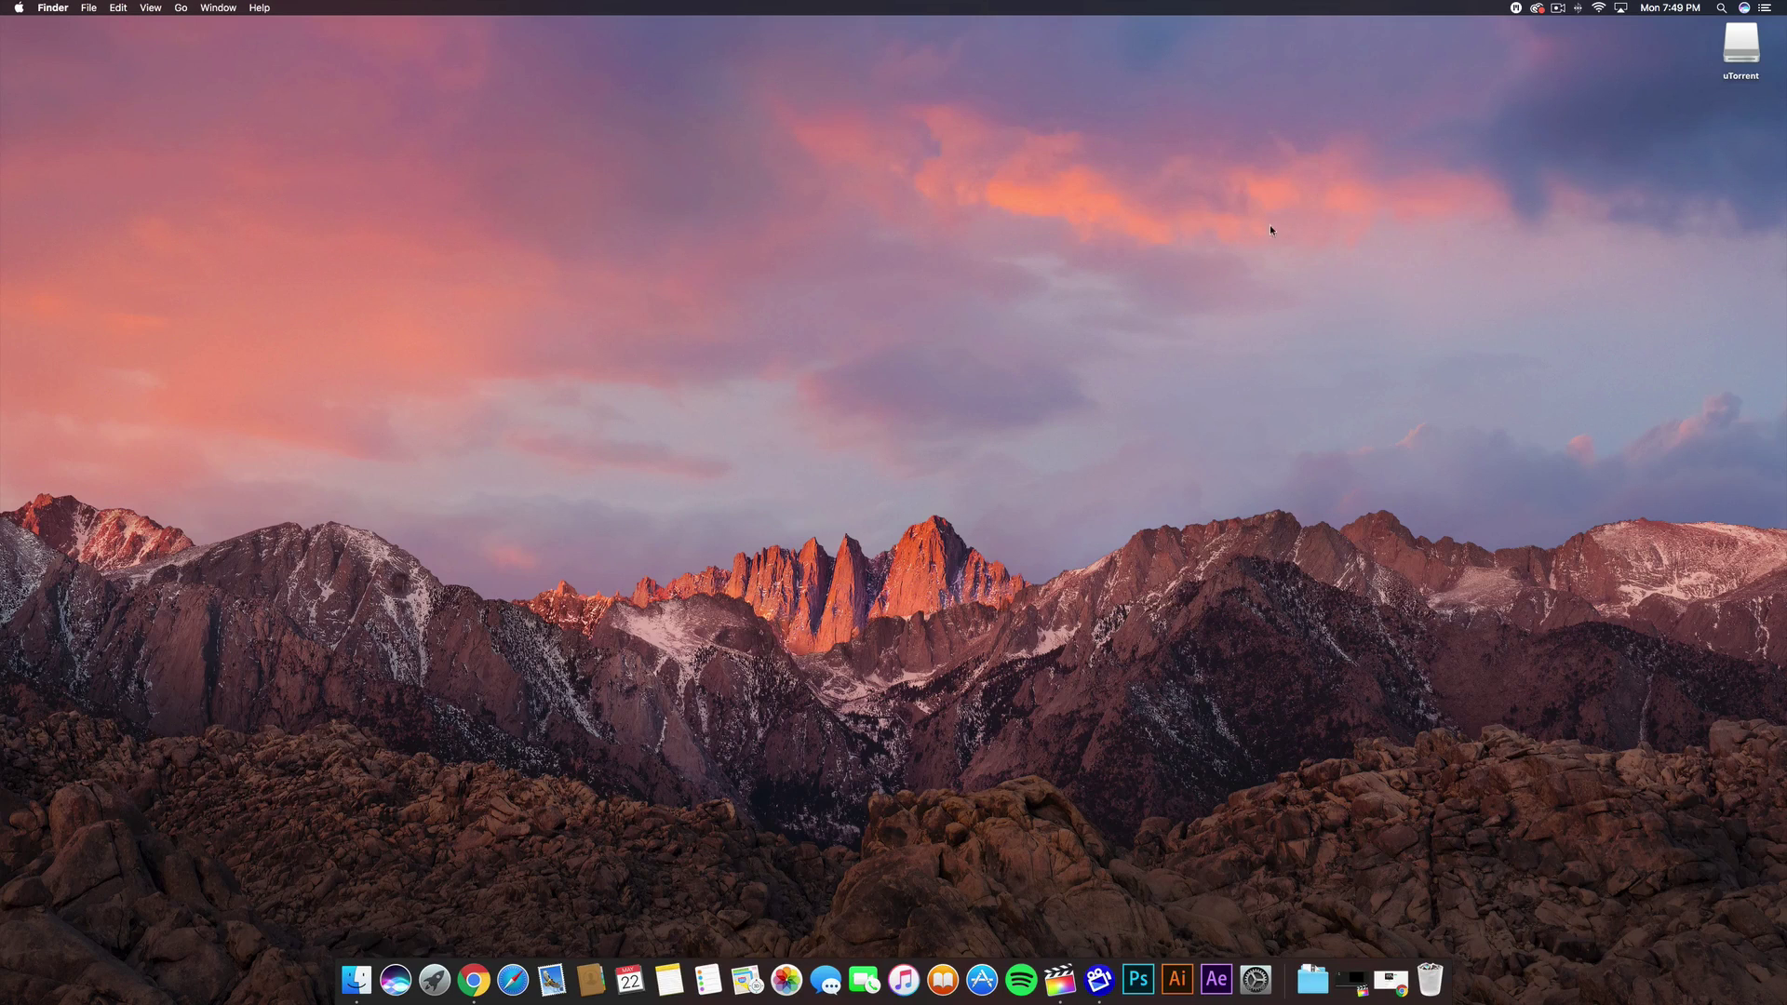
# - Sign in to mInstaller with the account e-mail and password, declining to save the password
pyautogui.click(1516, 11)
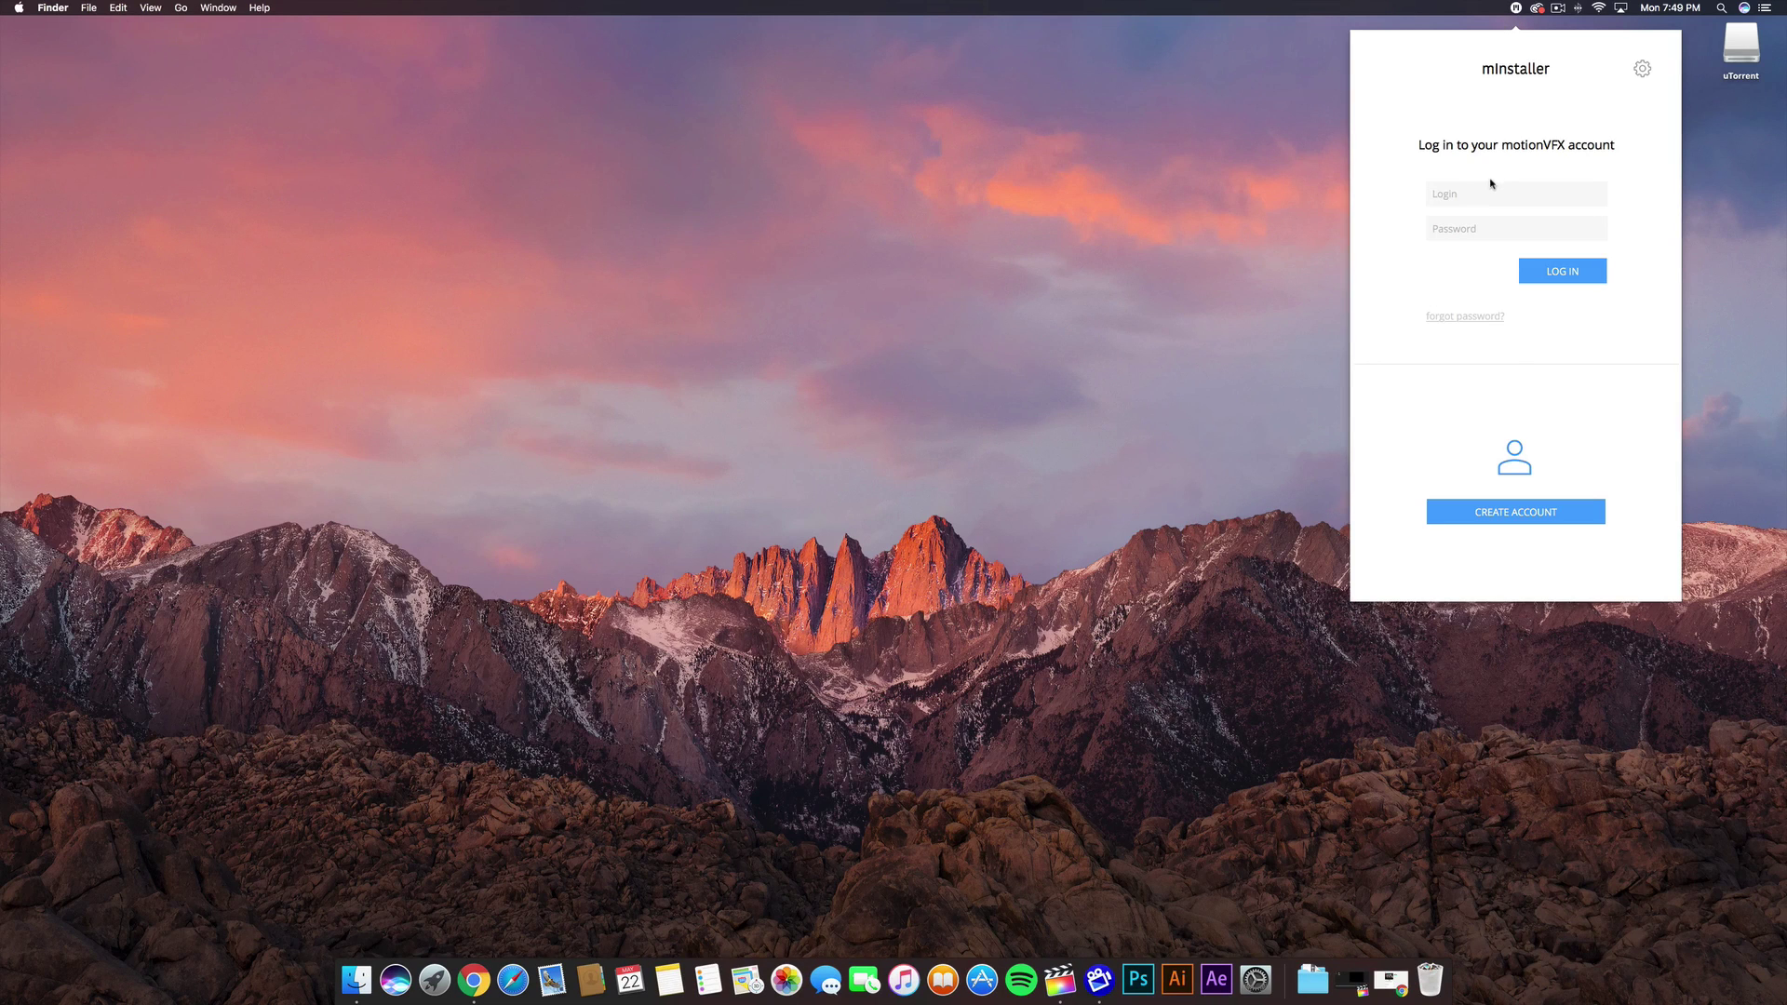
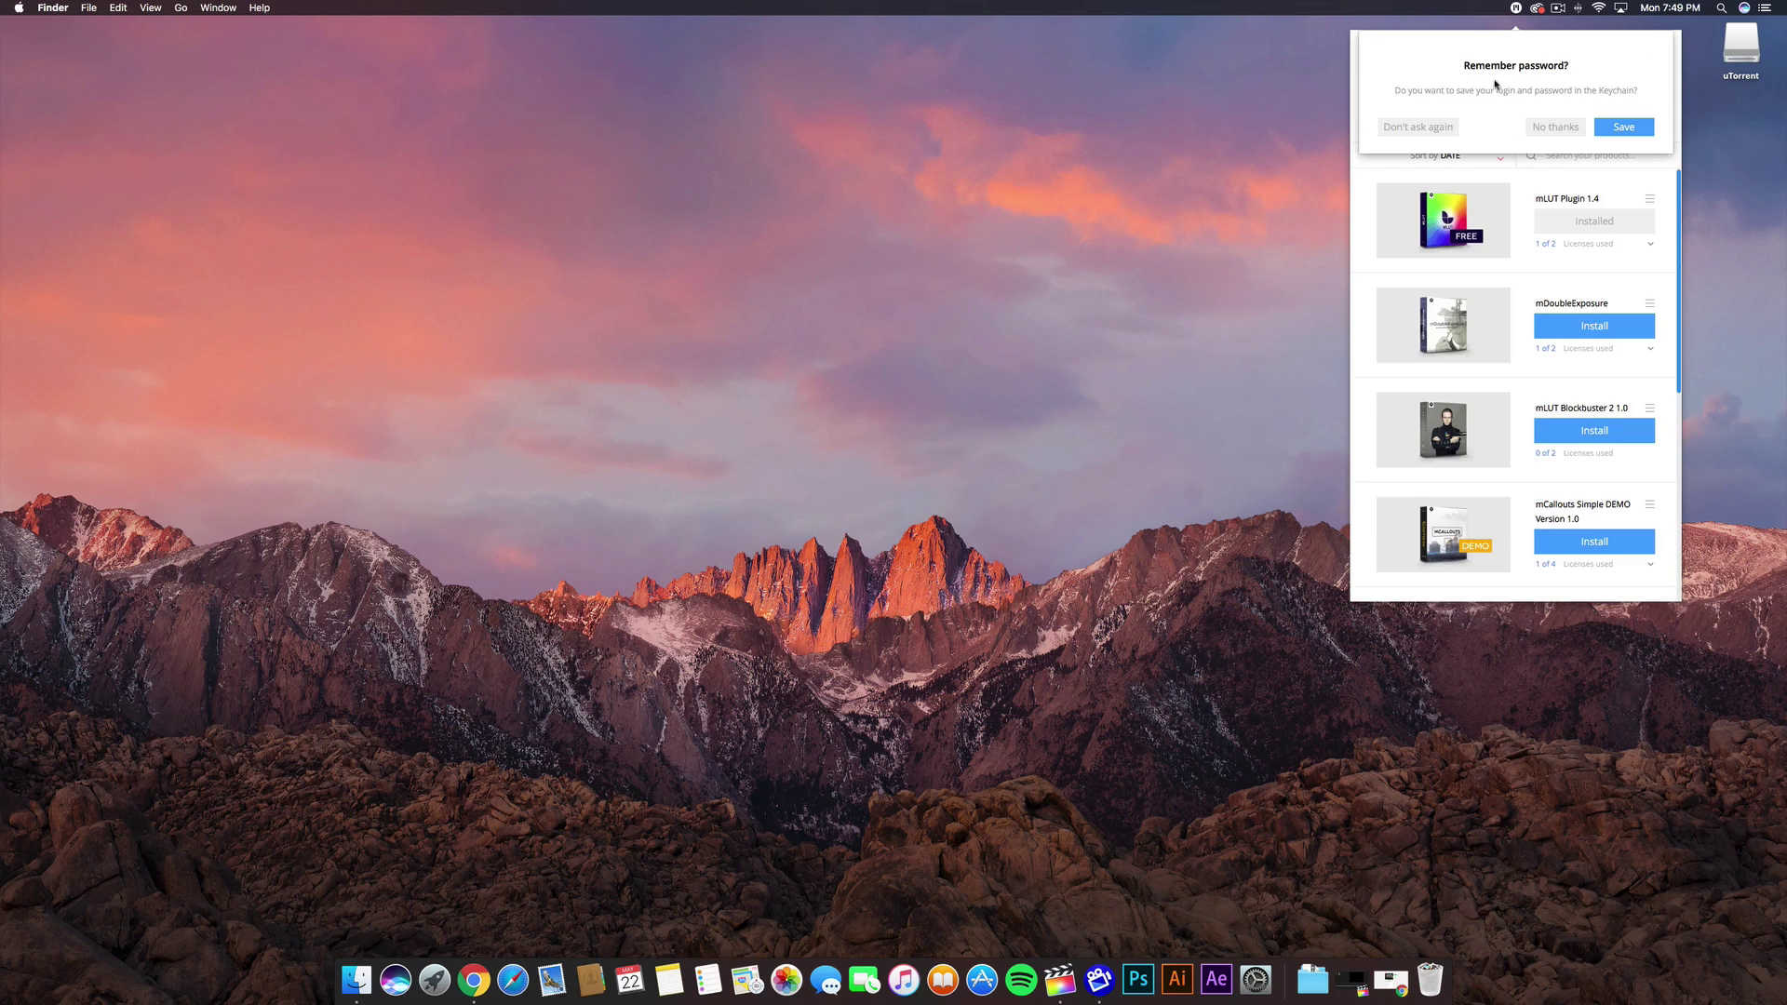
pyautogui.click(1560, 131)
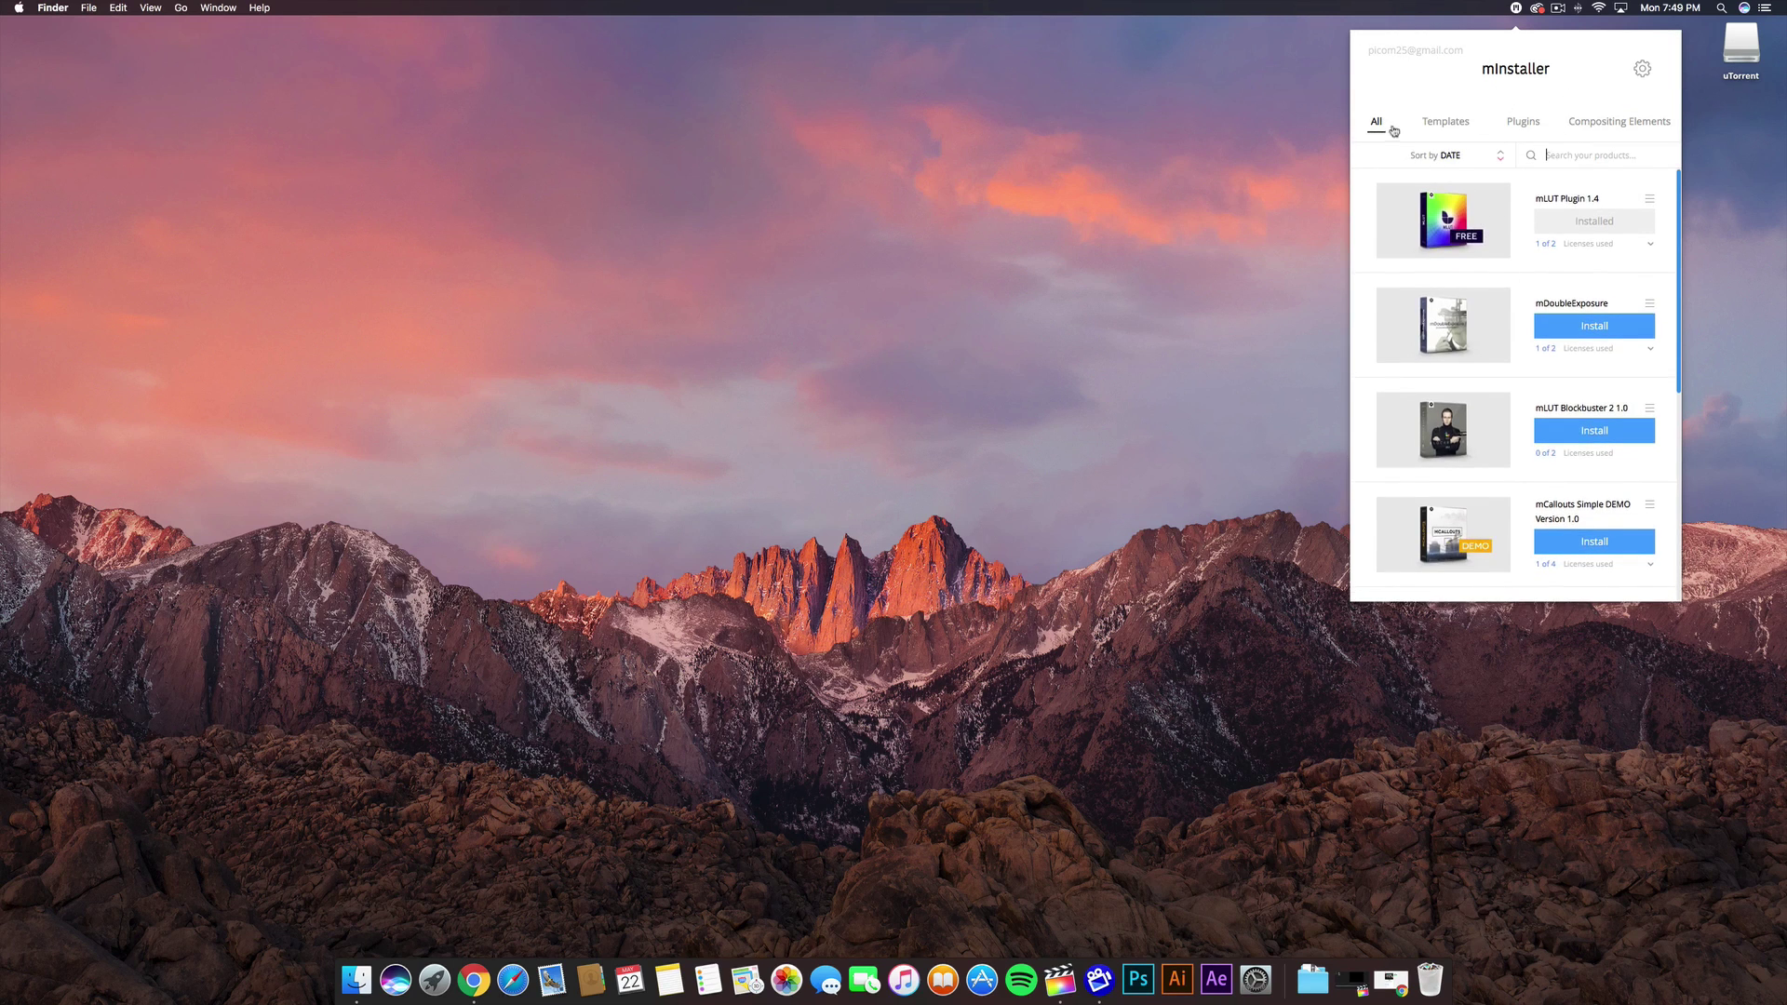
# - Browse the Plugins and All product lists, then close the mInstaller panel
pyautogui.click(1526, 123)
pyautogui.click(1376, 122)
pyautogui.scroll(-3, 1489, 279)
pyautogui.scroll(3, 1490, 280)
pyautogui.click(524, 874)
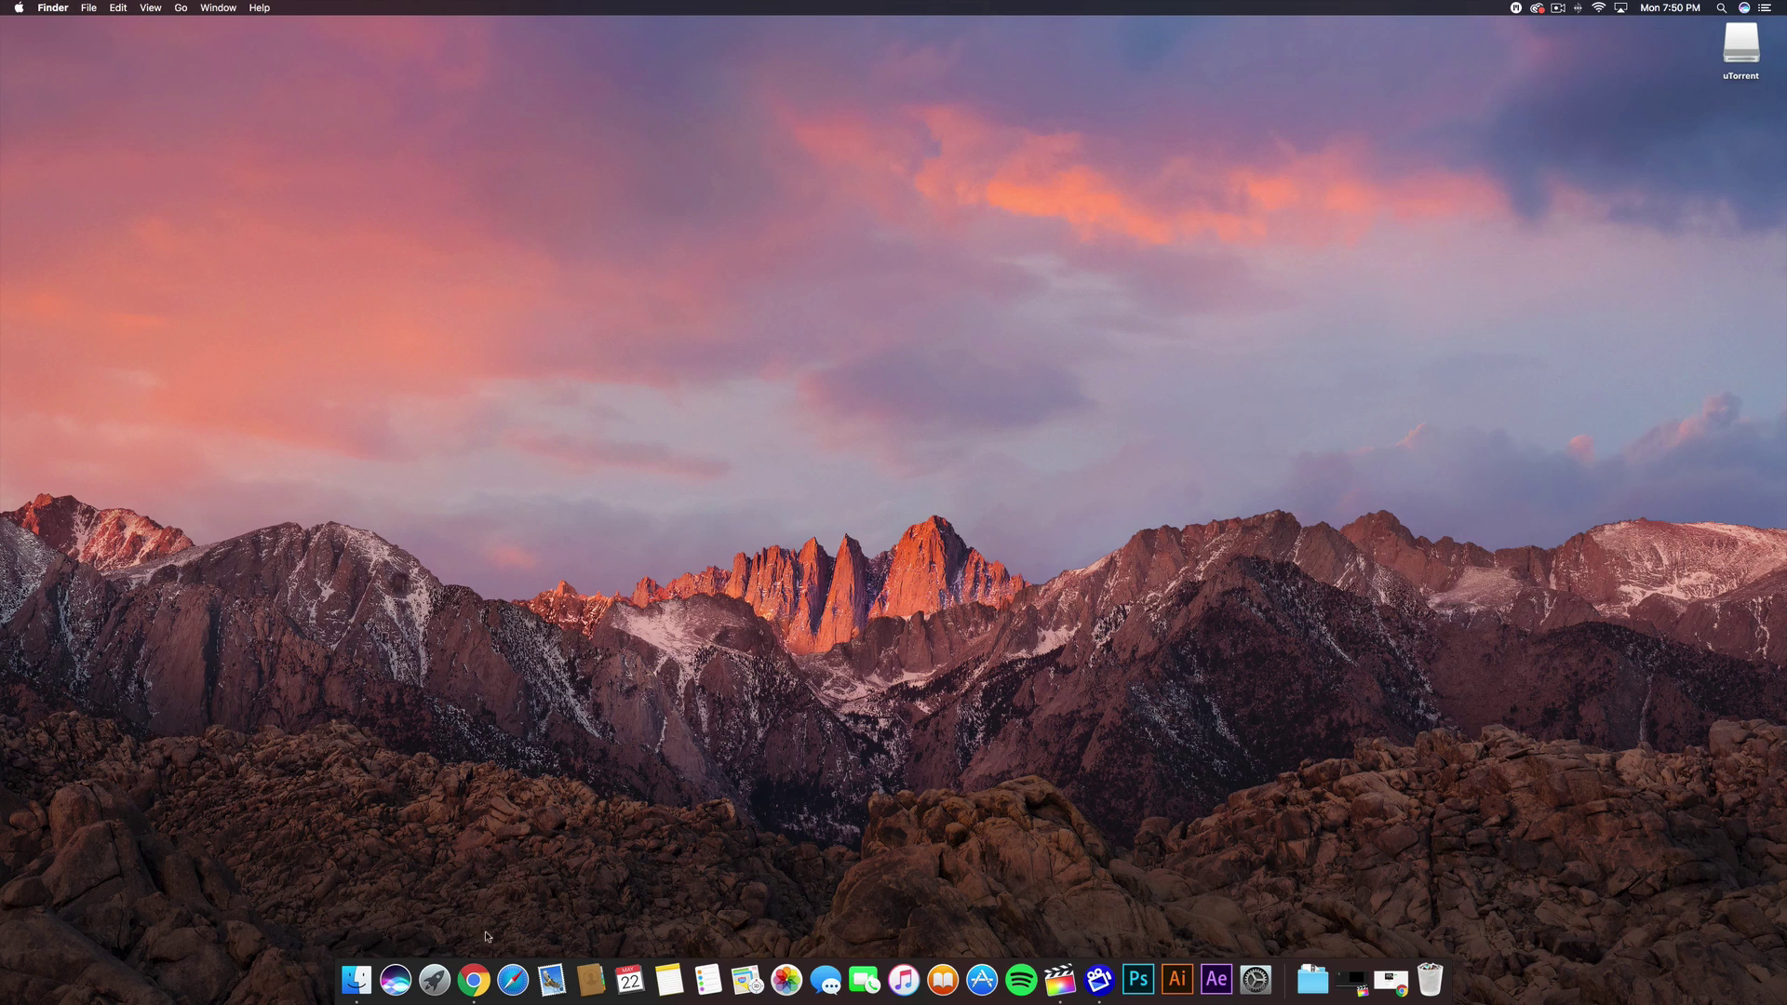
# - Search the MotionVFX site for 'mlut'
pyautogui.click(473, 979)
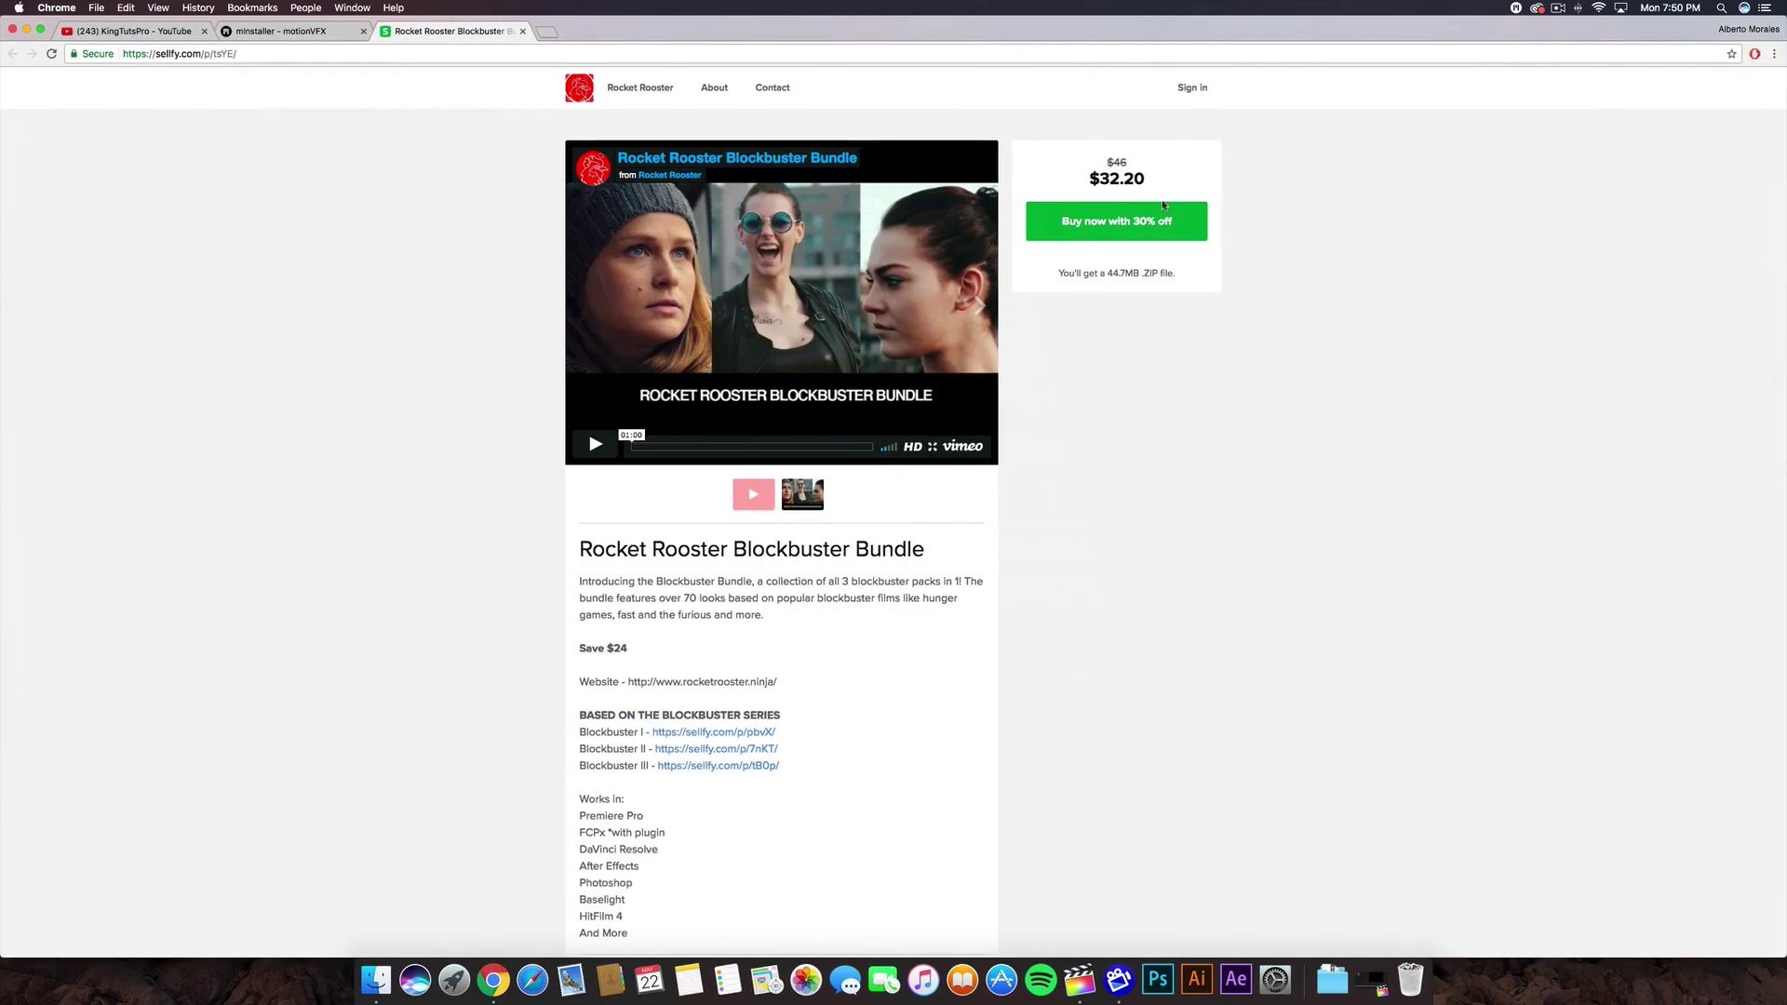
pyautogui.click(335, 33)
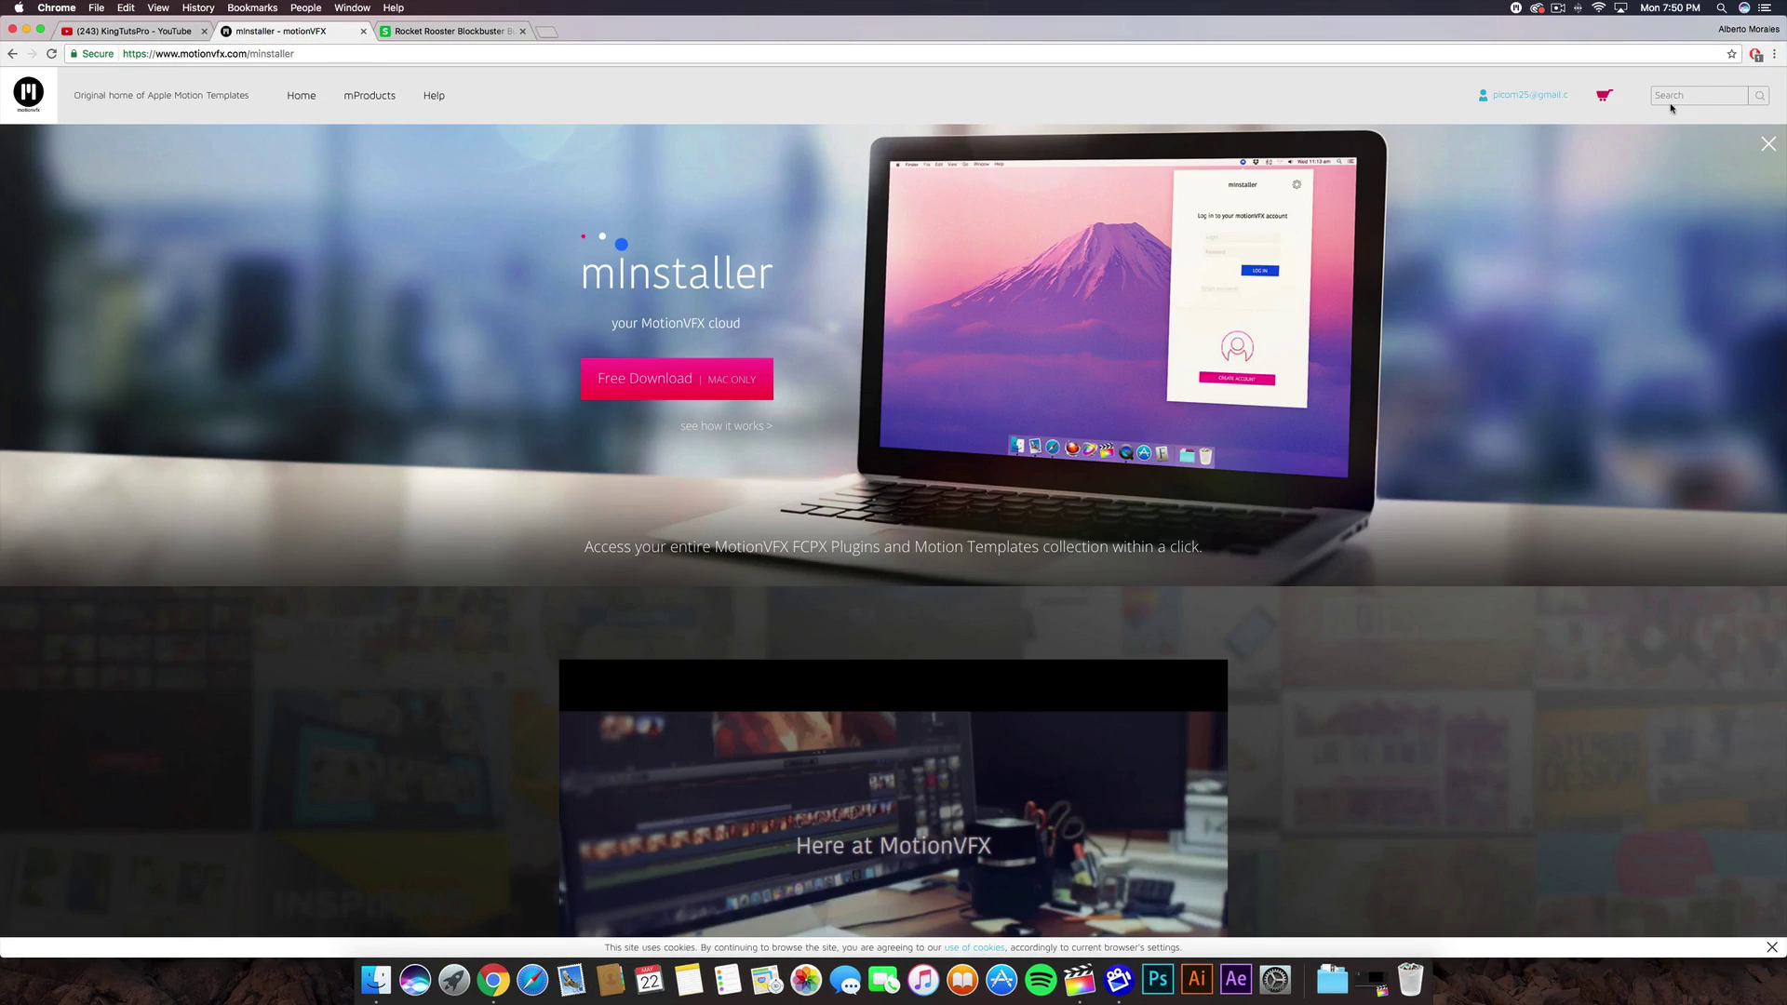
pyautogui.write('mlut')
pyautogui.press('Return')
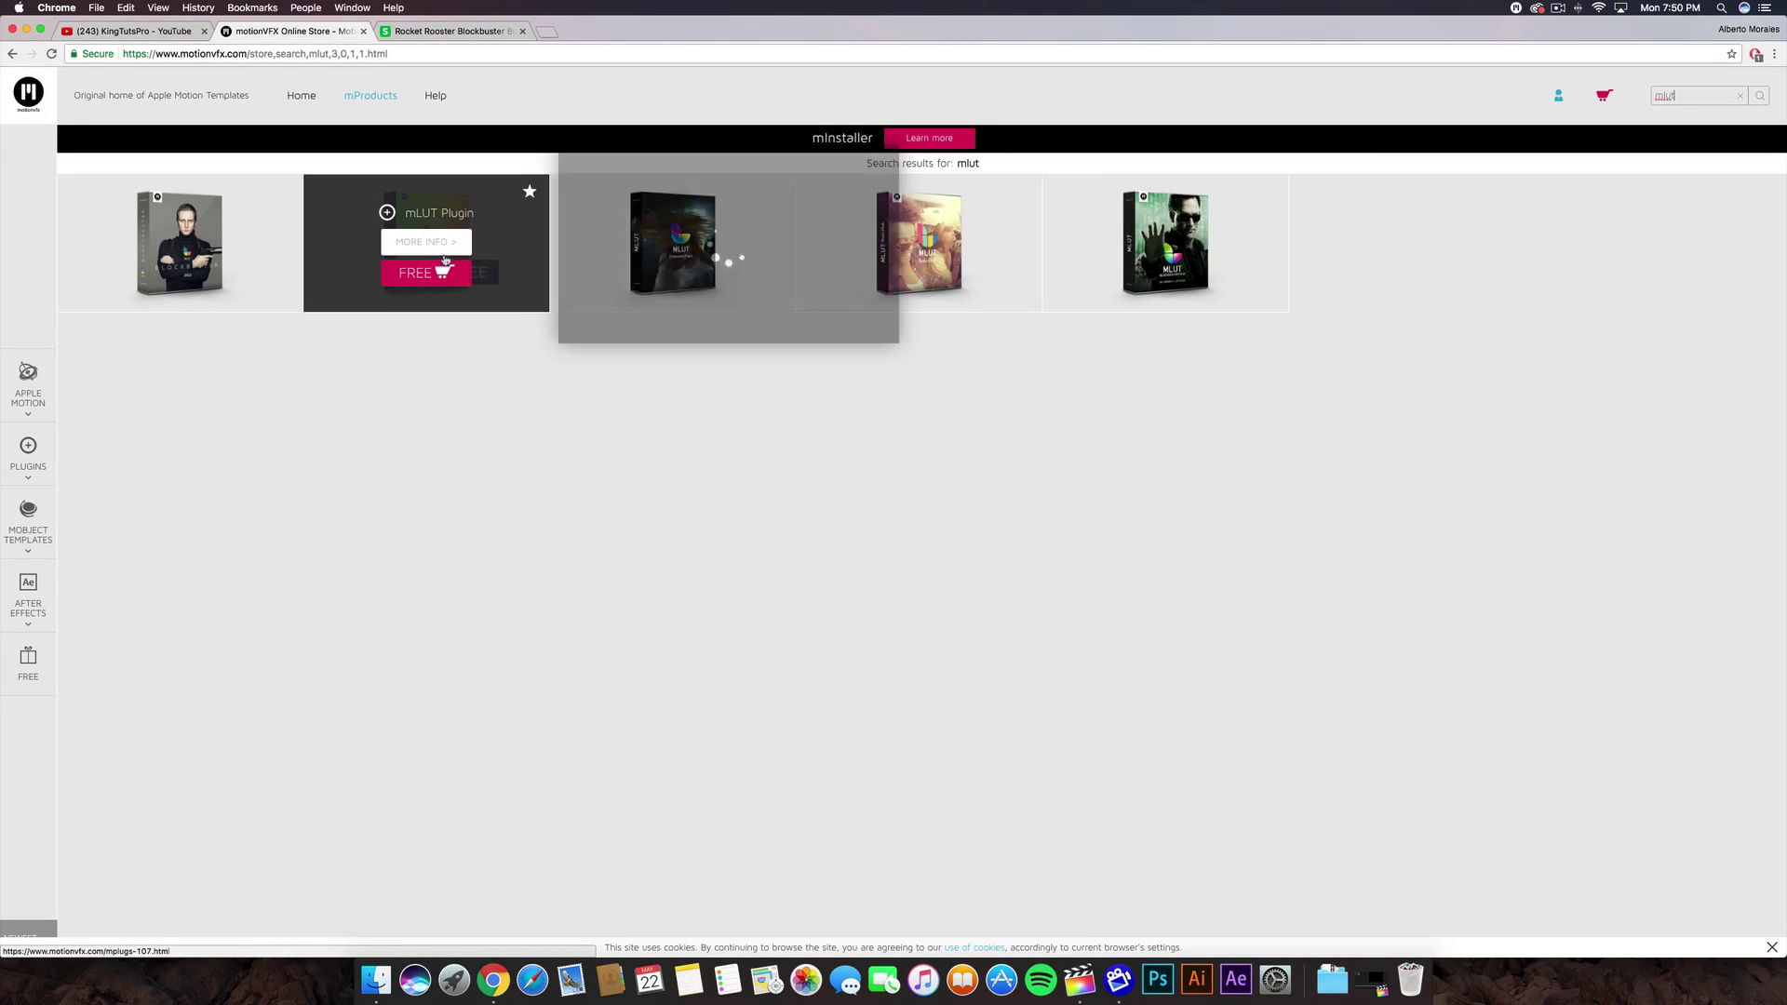
# - Add the free mLUT Plugin to the cart, log in and finalize checkout, then hide Chrome
pyautogui.click(455, 265)
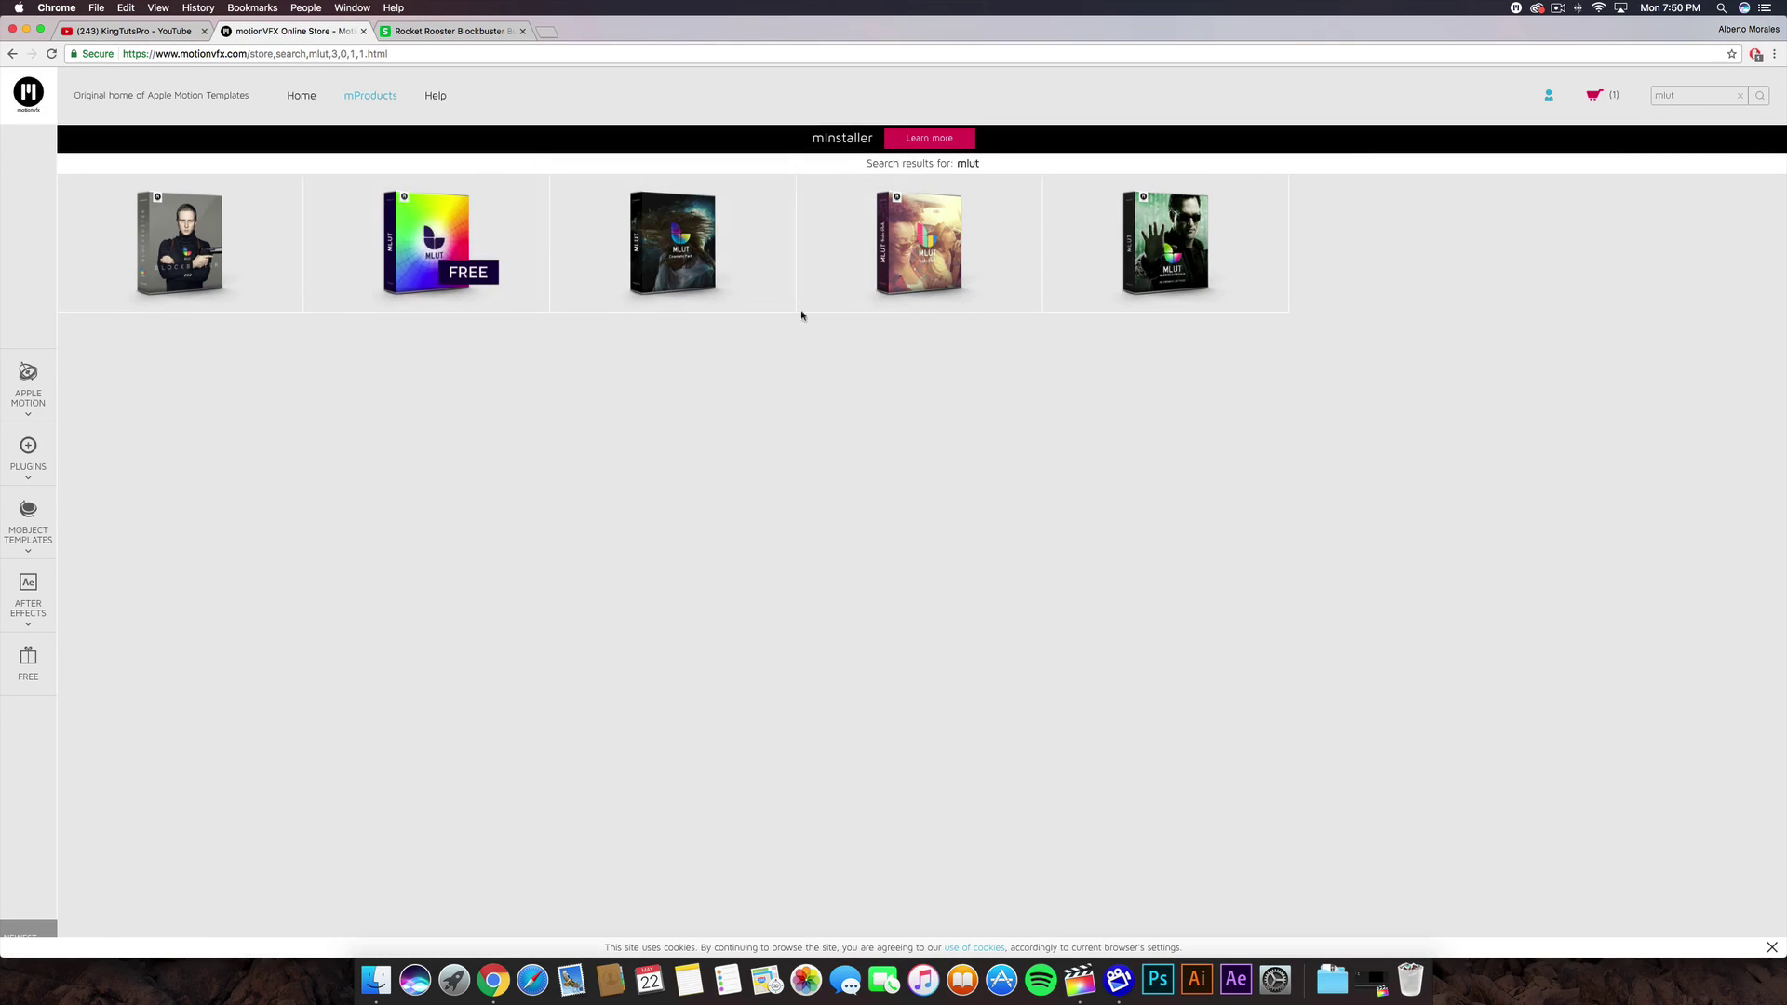
pyautogui.click(1607, 93)
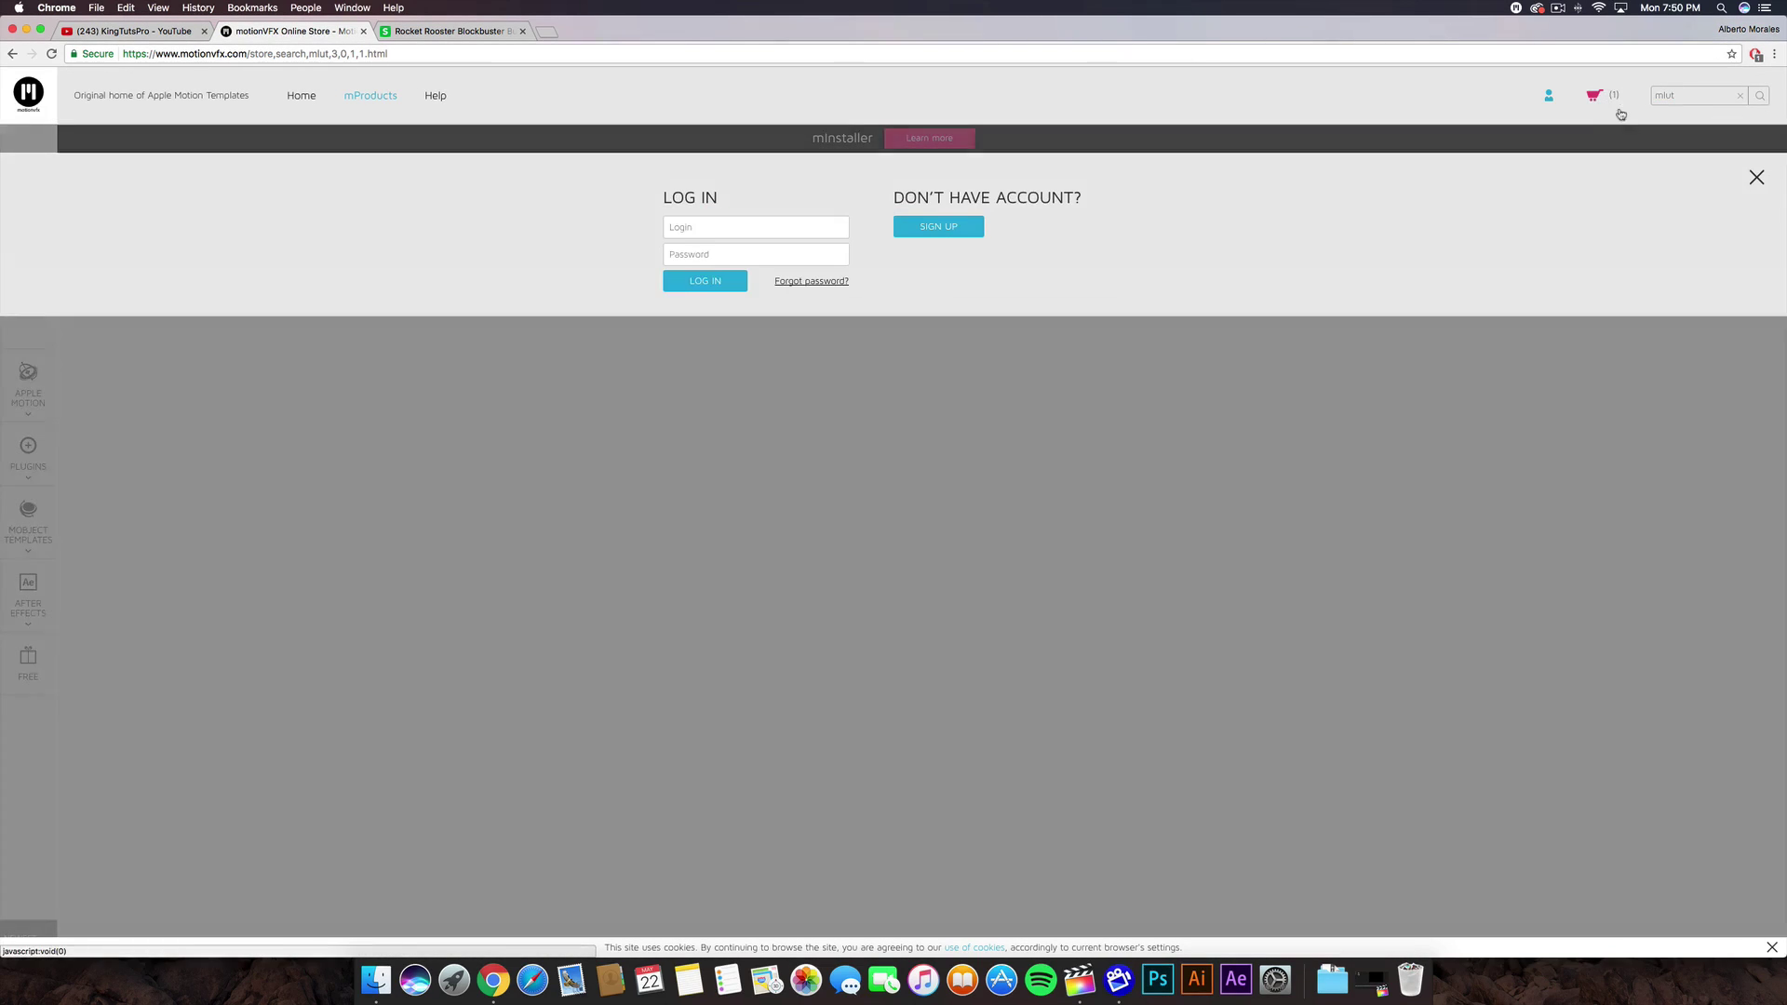
pyautogui.click(788, 227)
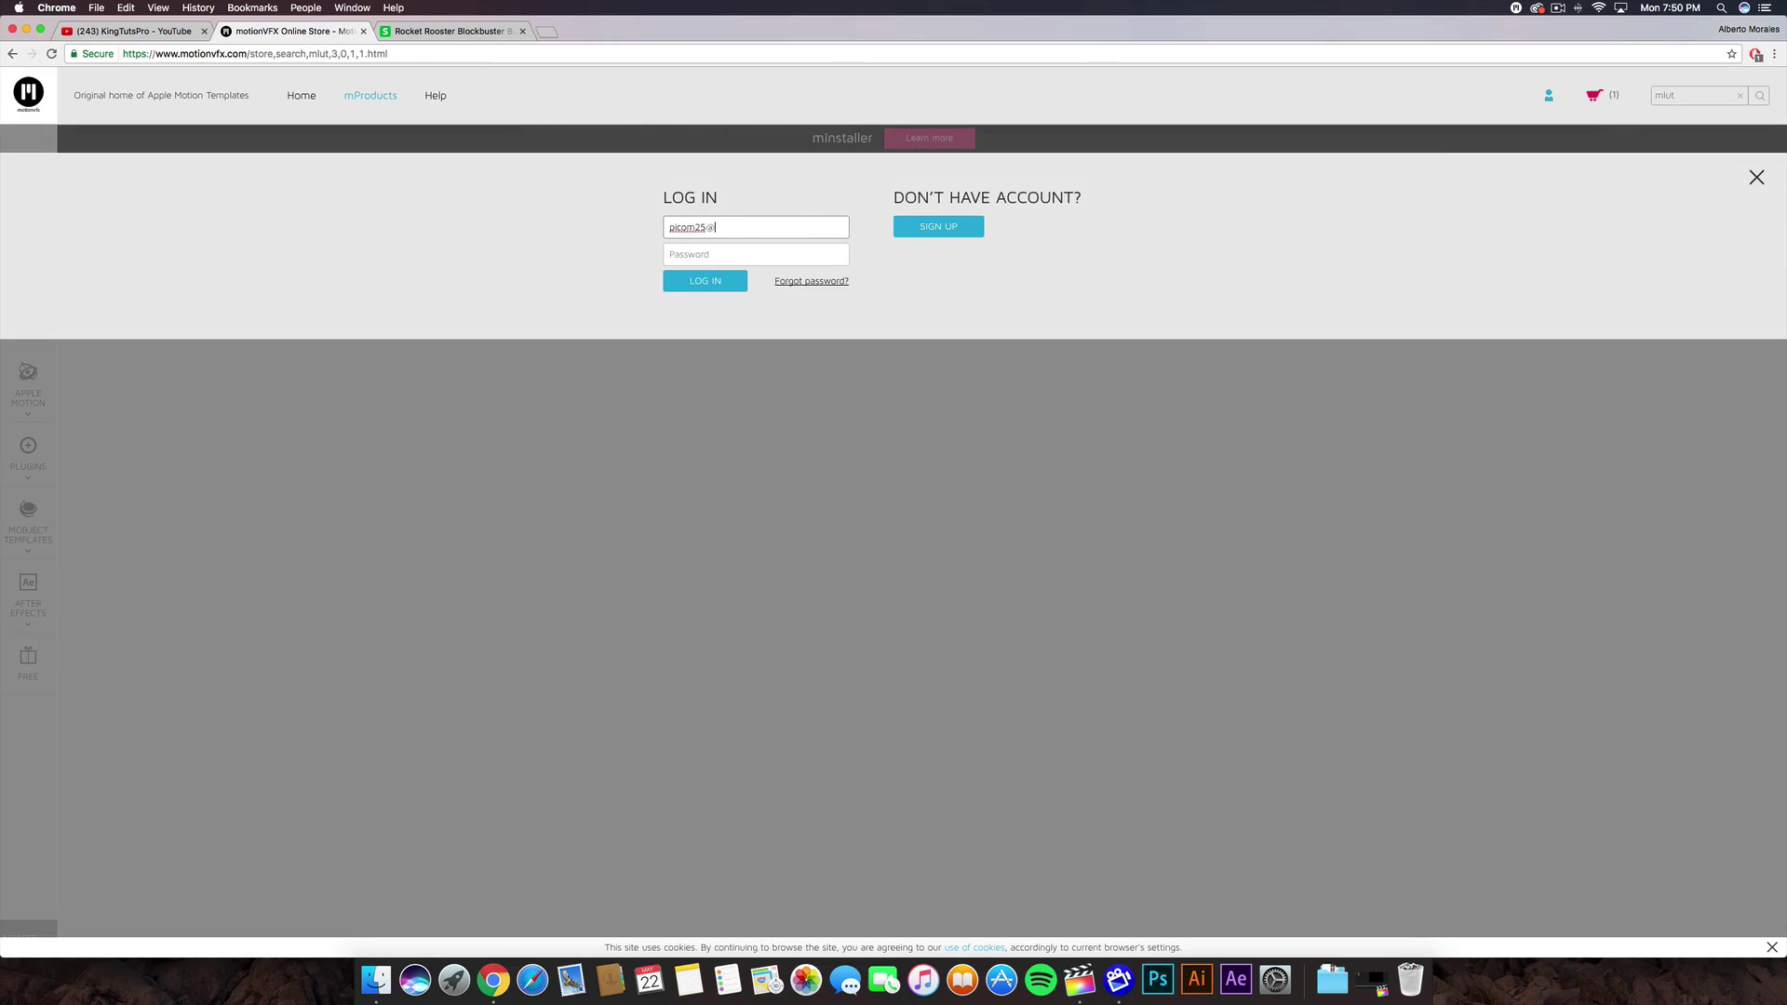
pyautogui.press('Tab')
pyautogui.press('Return')
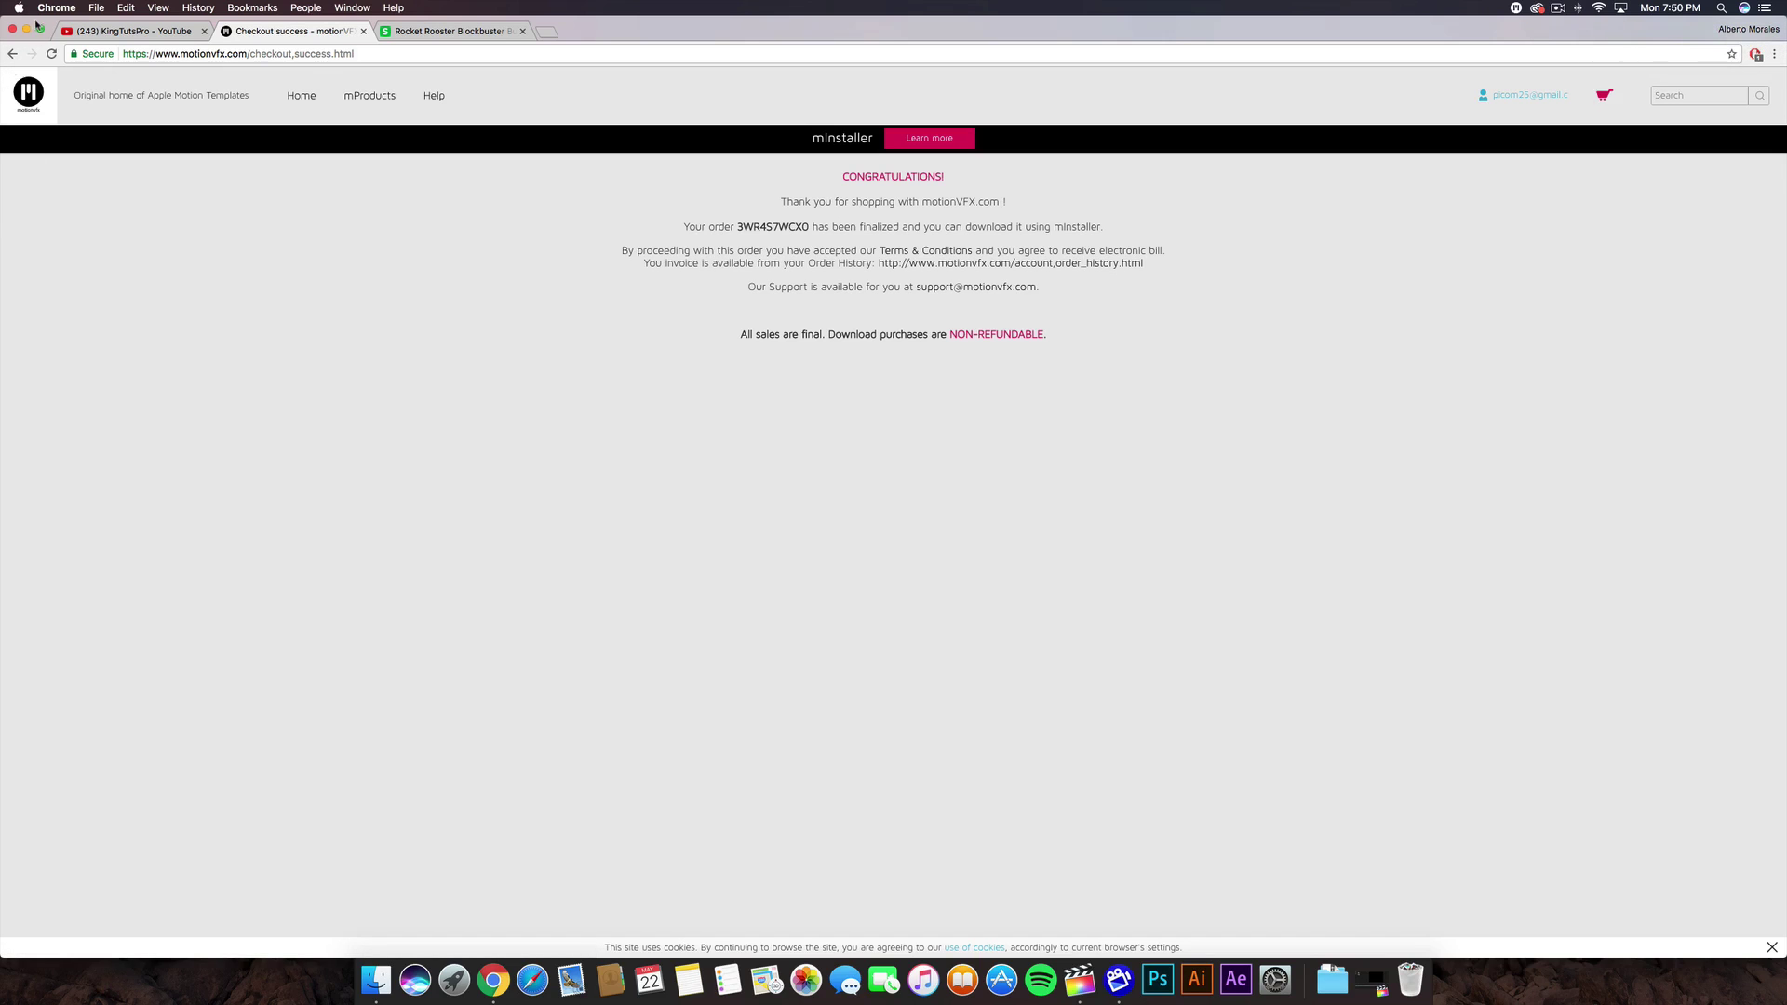
pyautogui.click(28, 30)
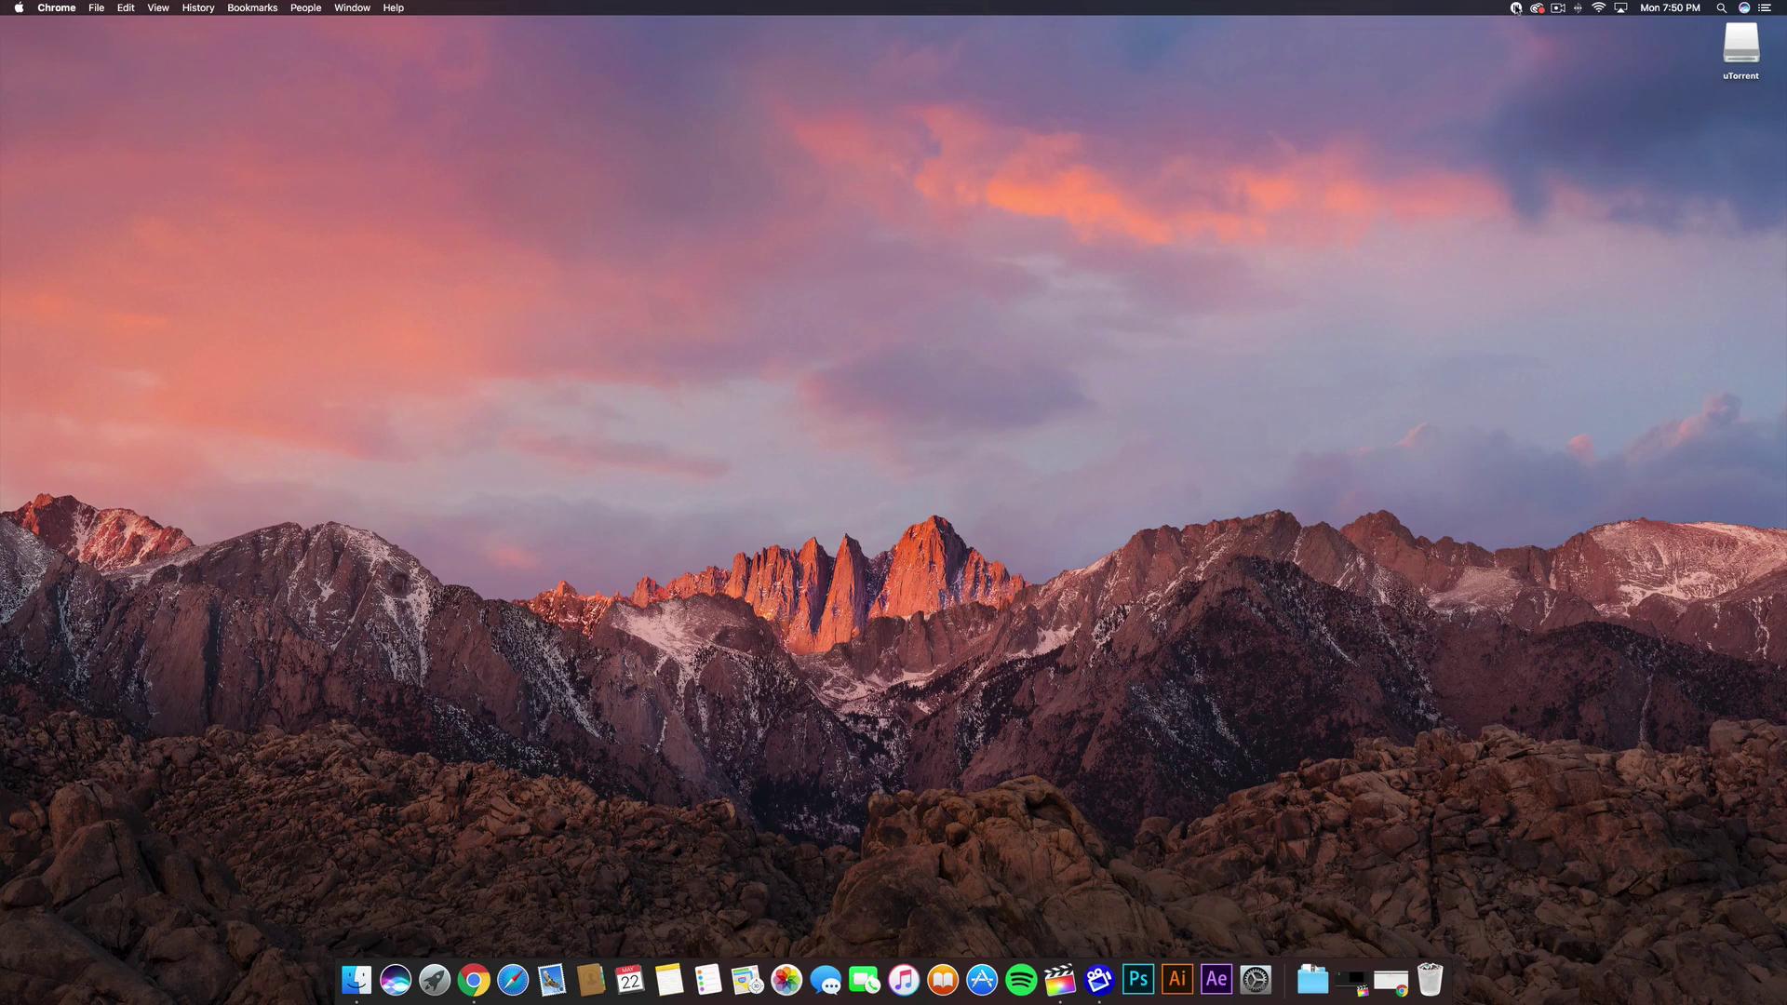
# - Open Final Cut Pro, select the dock clip and move the playhead to its start
pyautogui.click(1514, 8)
pyautogui.click(1284, 521)
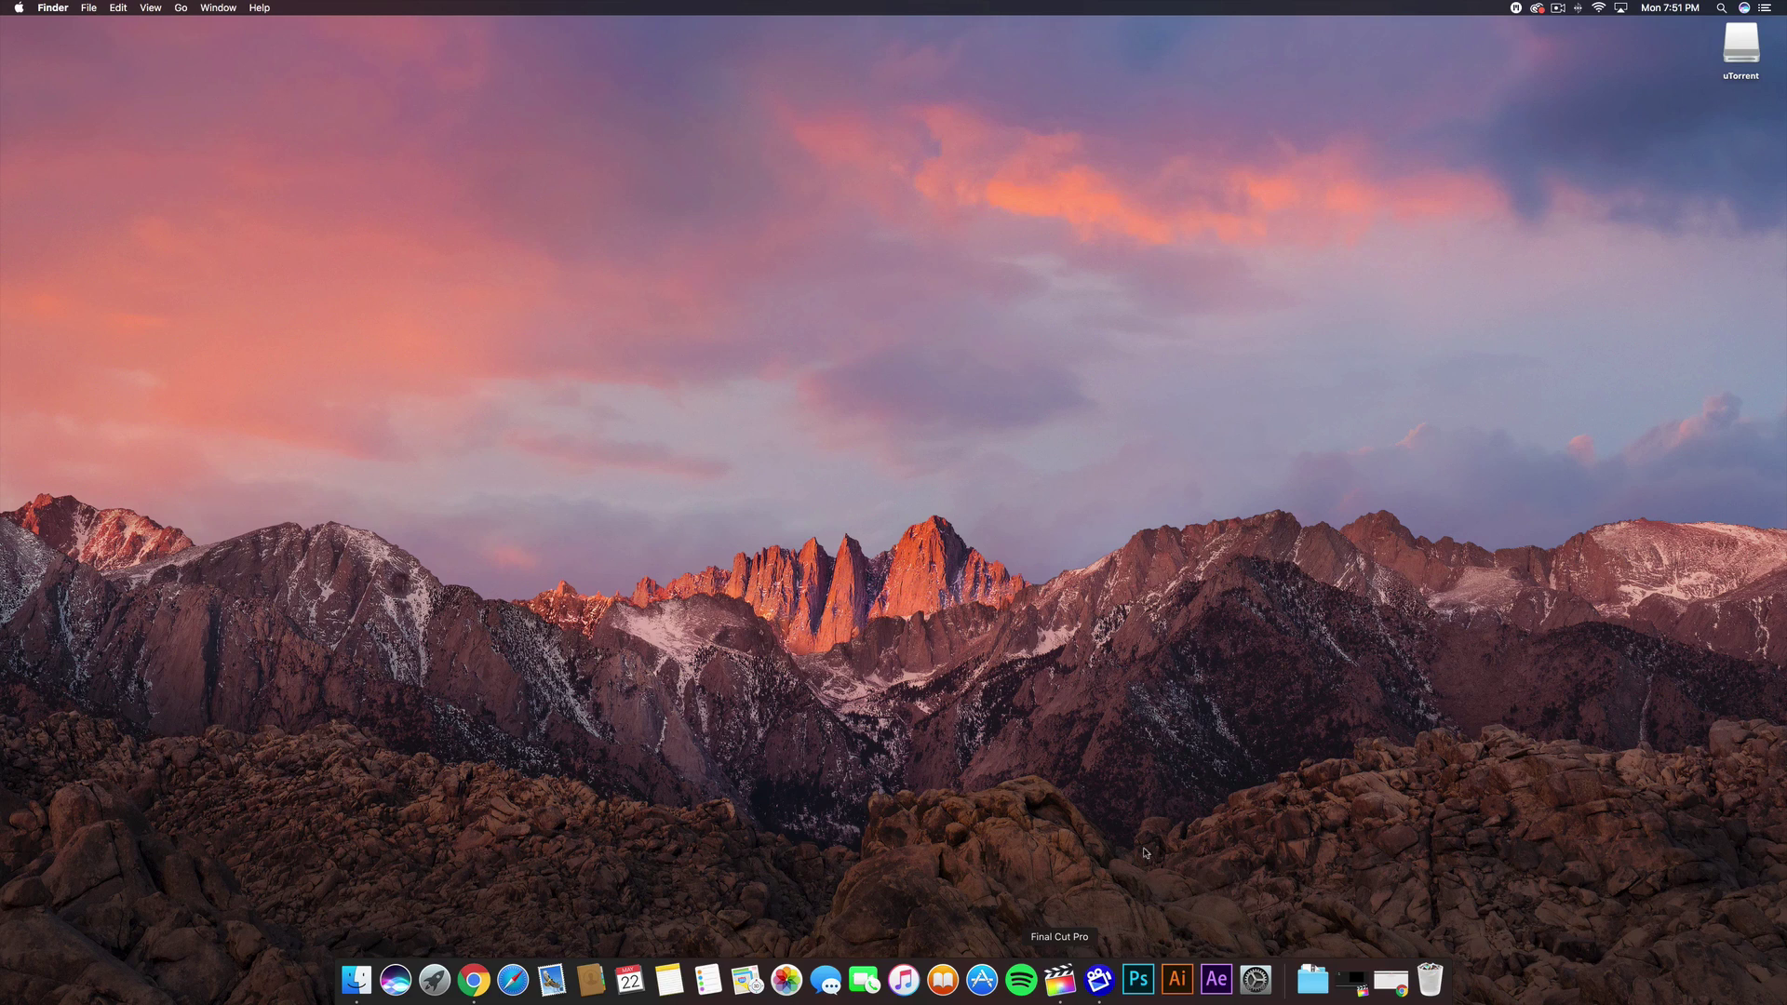
pyautogui.click(1059, 980)
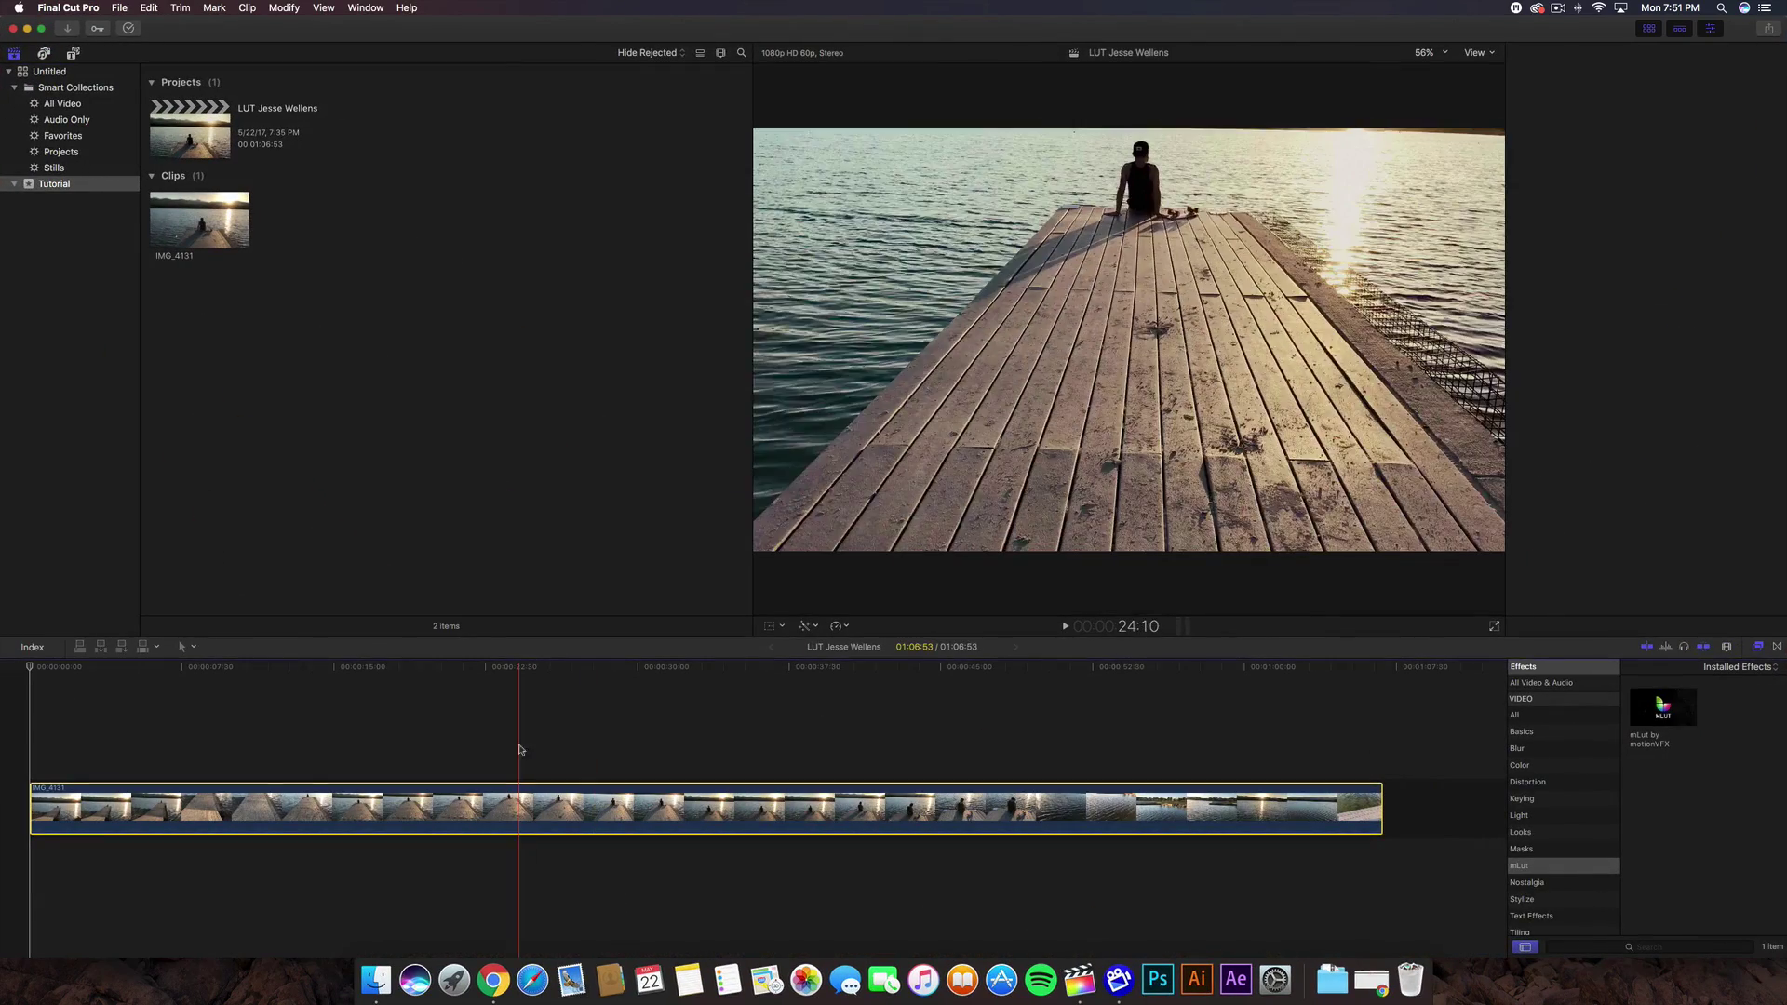
pyautogui.click(559, 807)
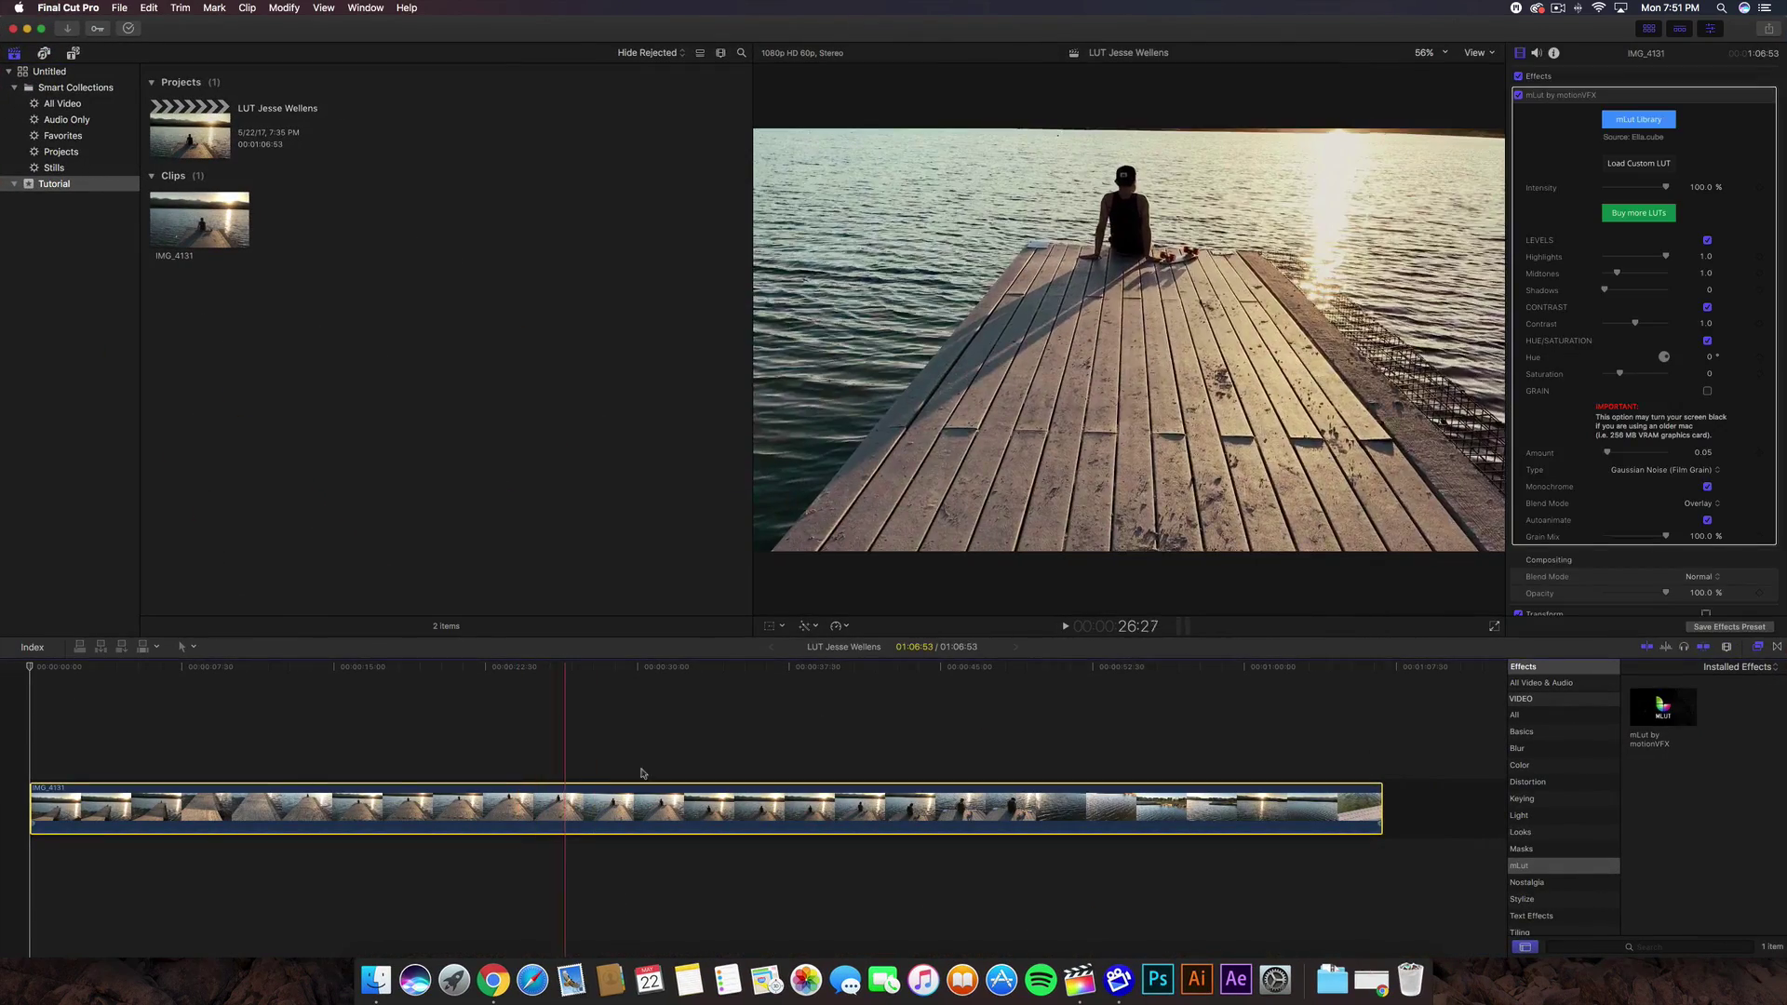
pyautogui.press('Home')
# - Delete the old mLut effect and apply mLut by motionVFX to the IMG_4131 clip
pyautogui.click(1563, 107)
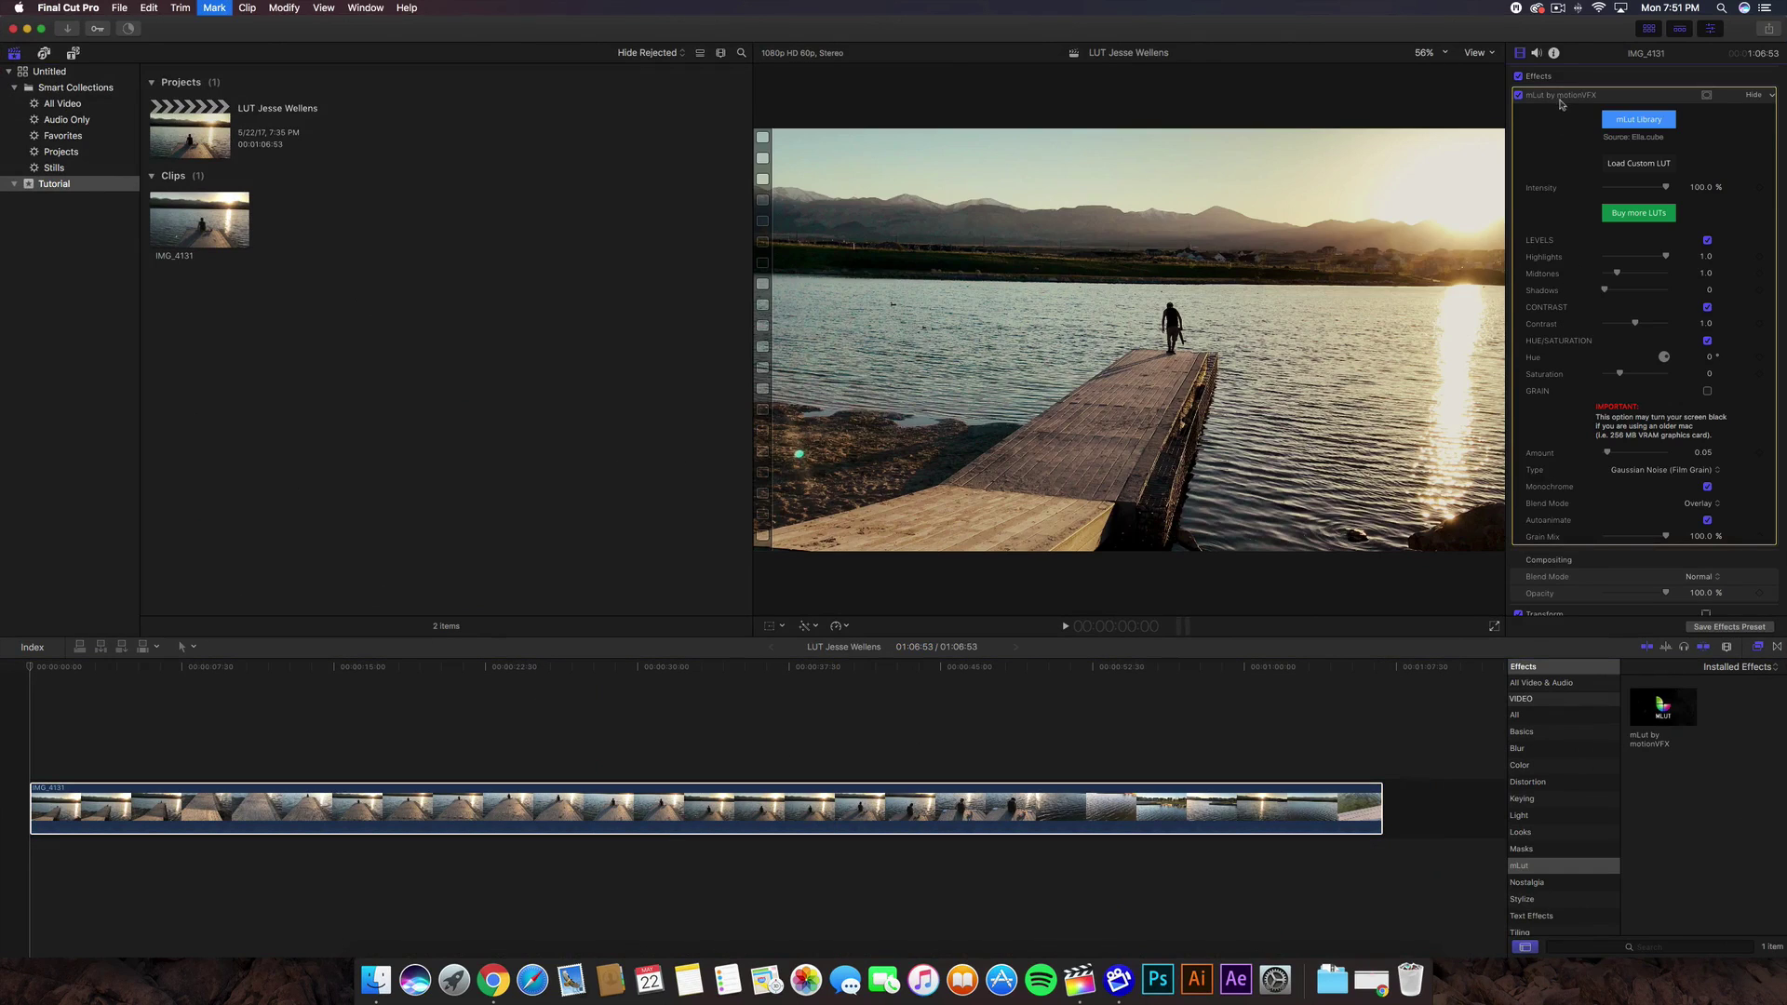
pyautogui.press('Delete')
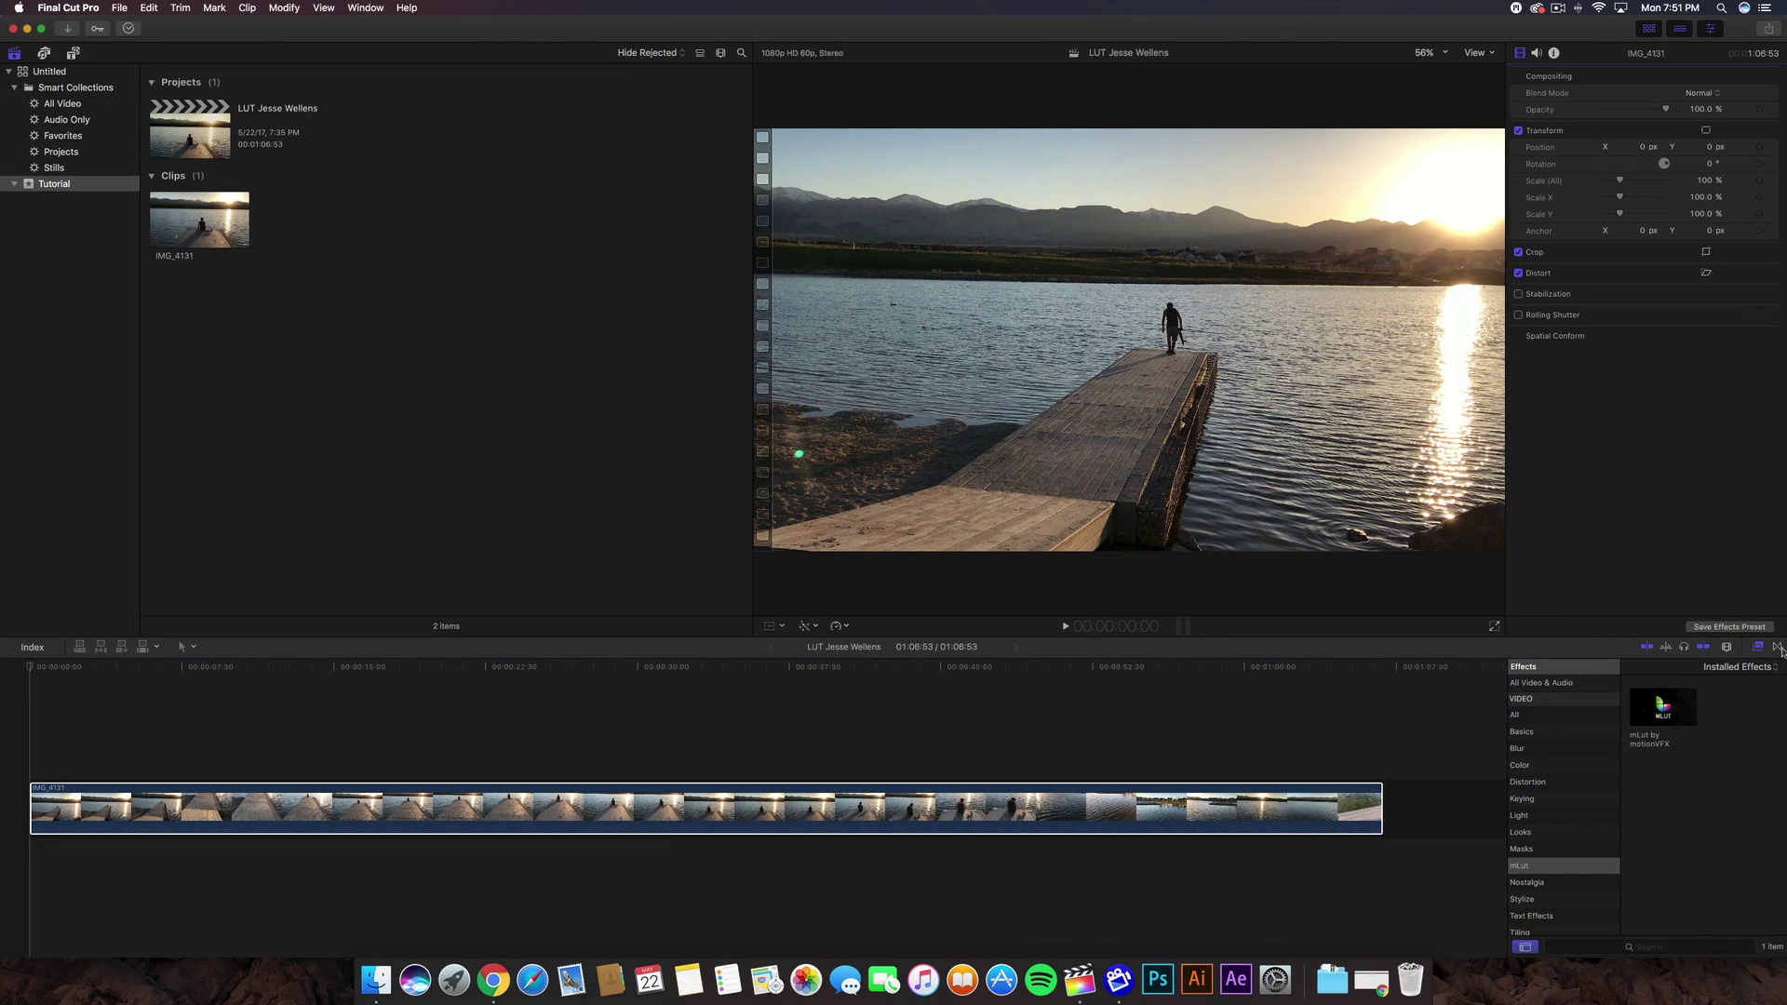
pyautogui.click(1573, 714)
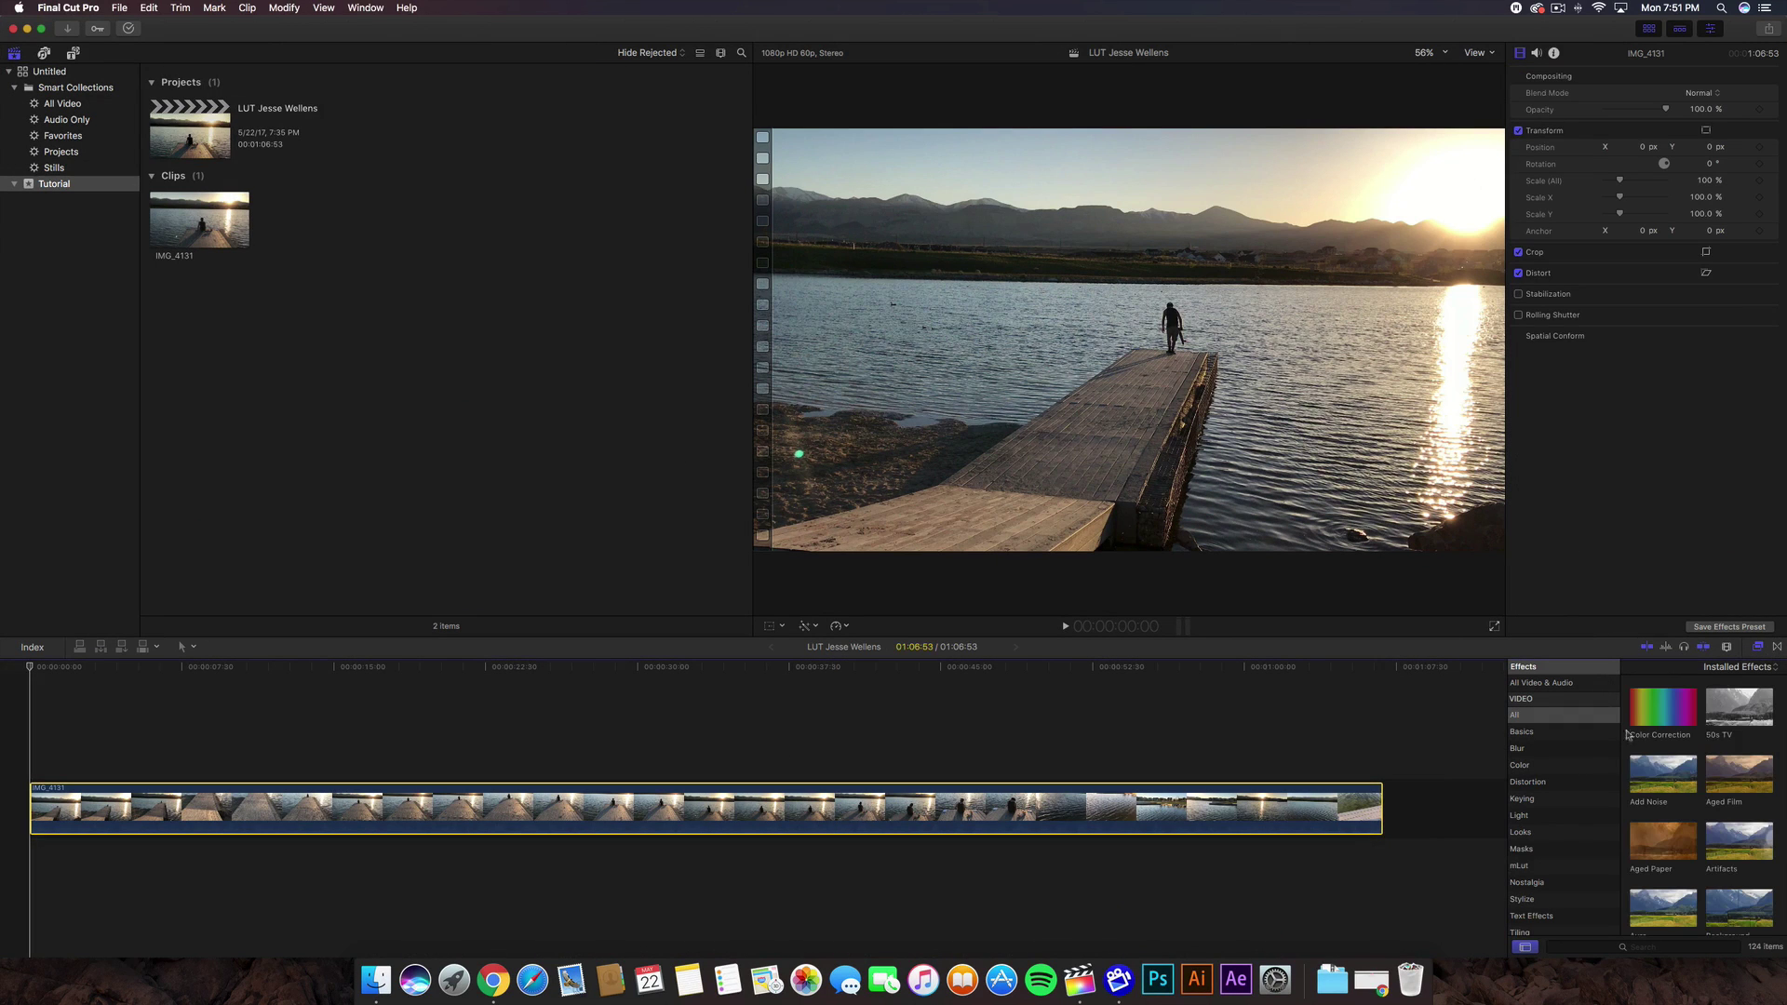
pyautogui.click(1529, 867)
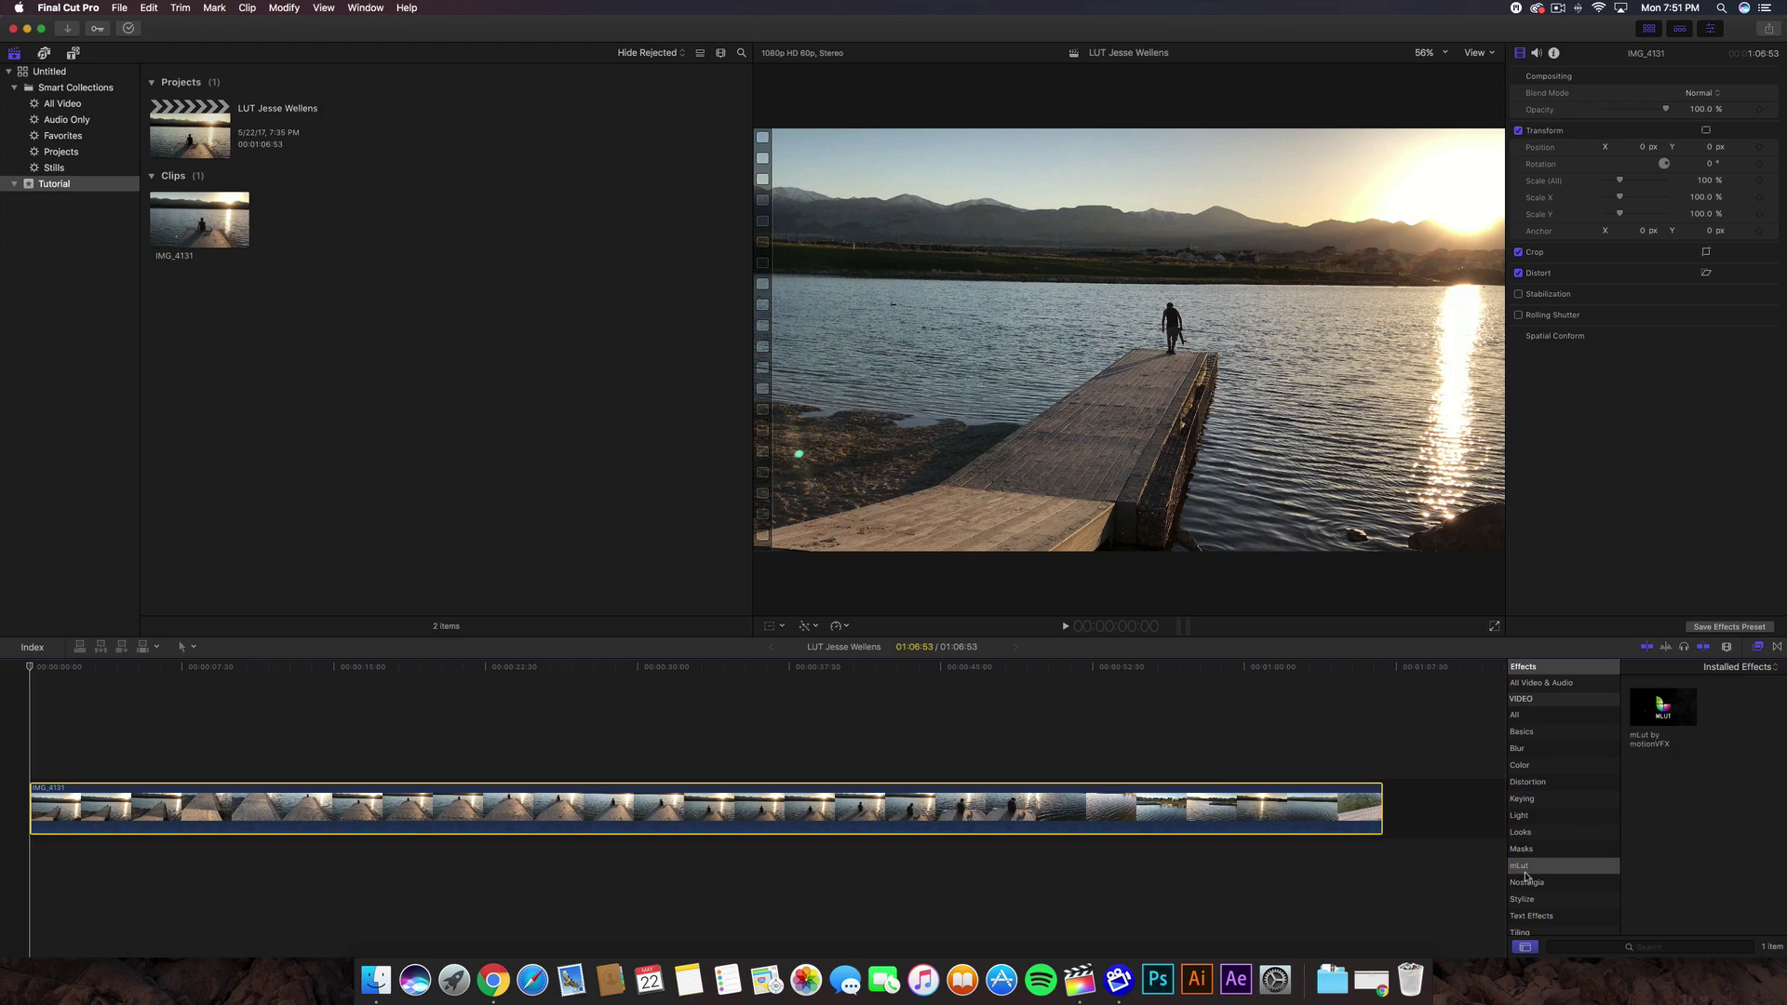
pyautogui.moveTo(1663, 709); pyautogui.dragTo(1208, 824)
pyautogui.click(724, 725)
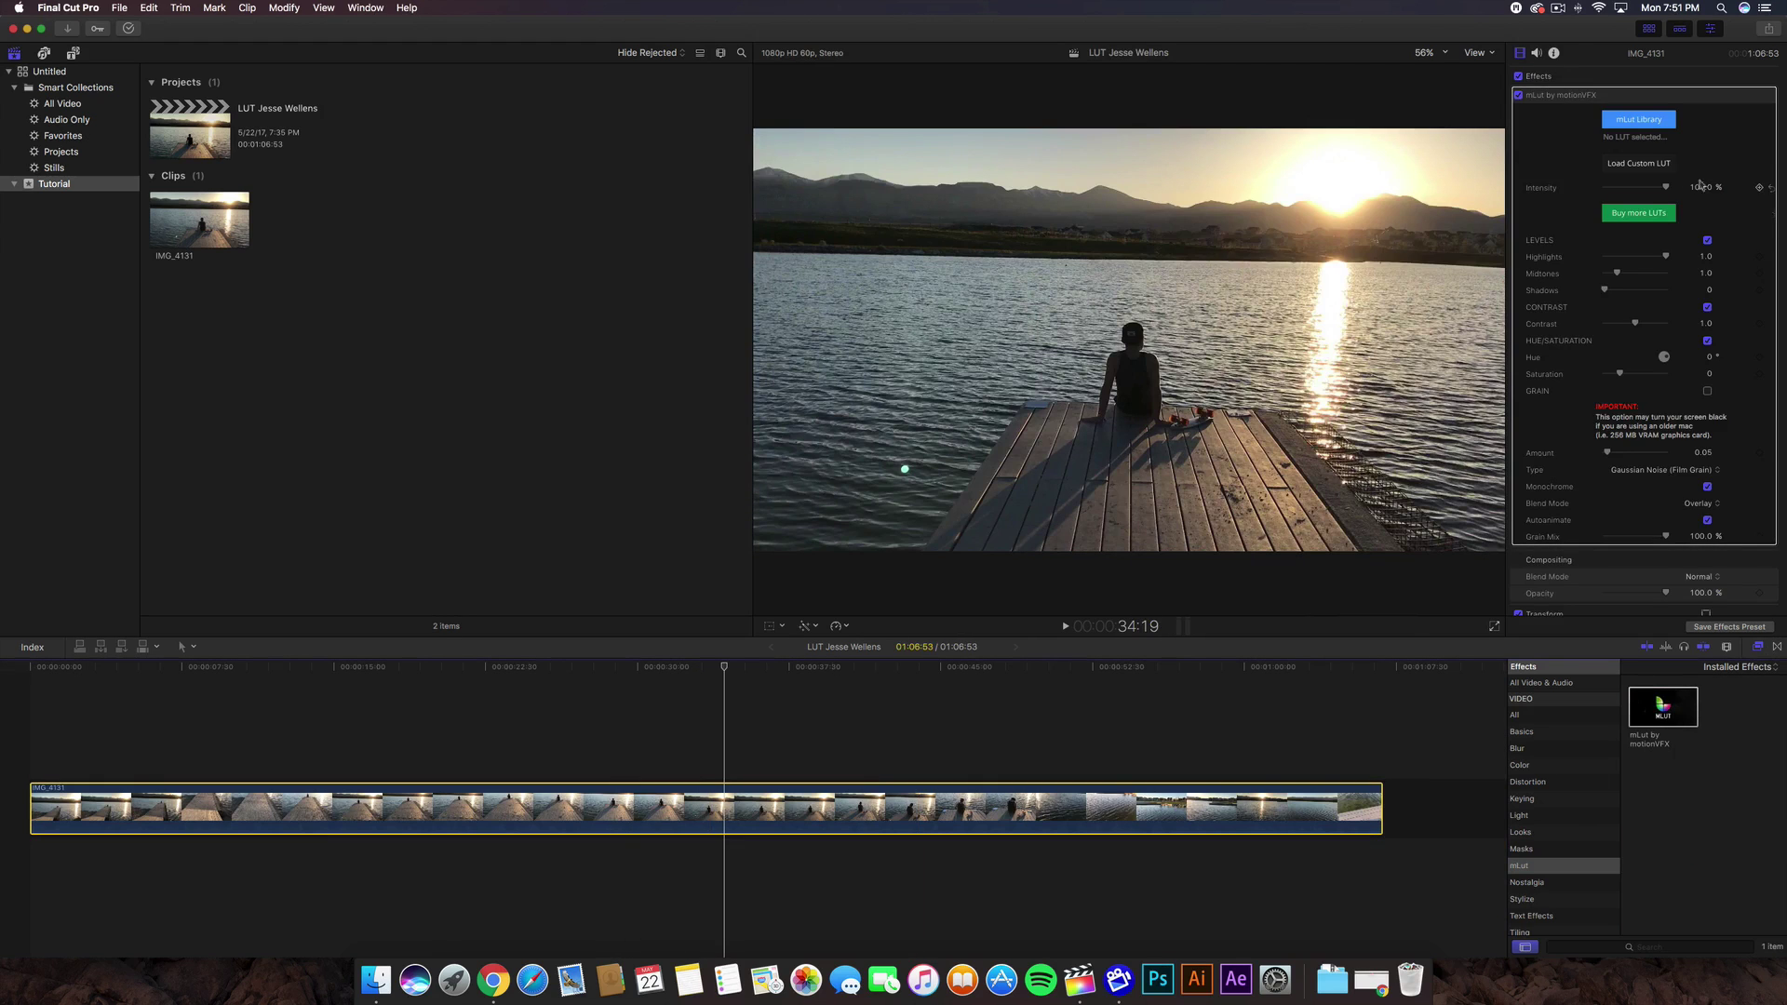
pyautogui.scroll(-1, 1689, 195)
pyautogui.scroll(1, 1689, 195)
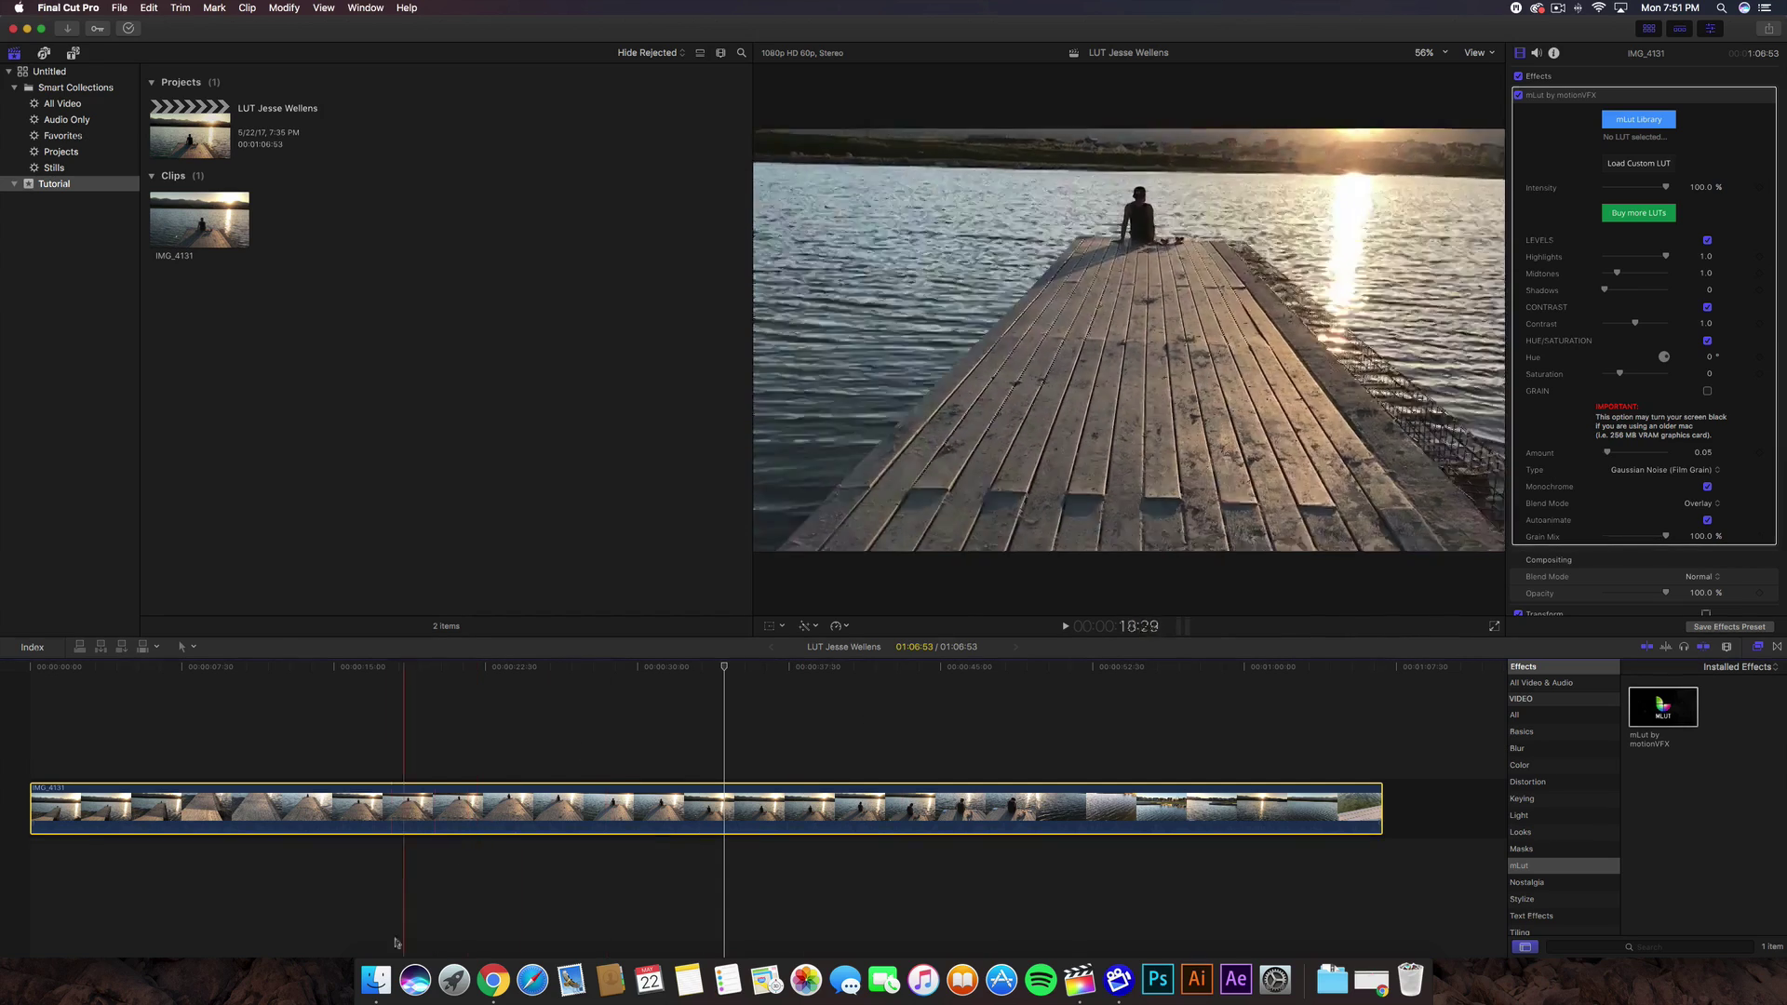
# - Close the stray Finder window and the Checkout success tab in Chrome
pyautogui.click(375, 982)
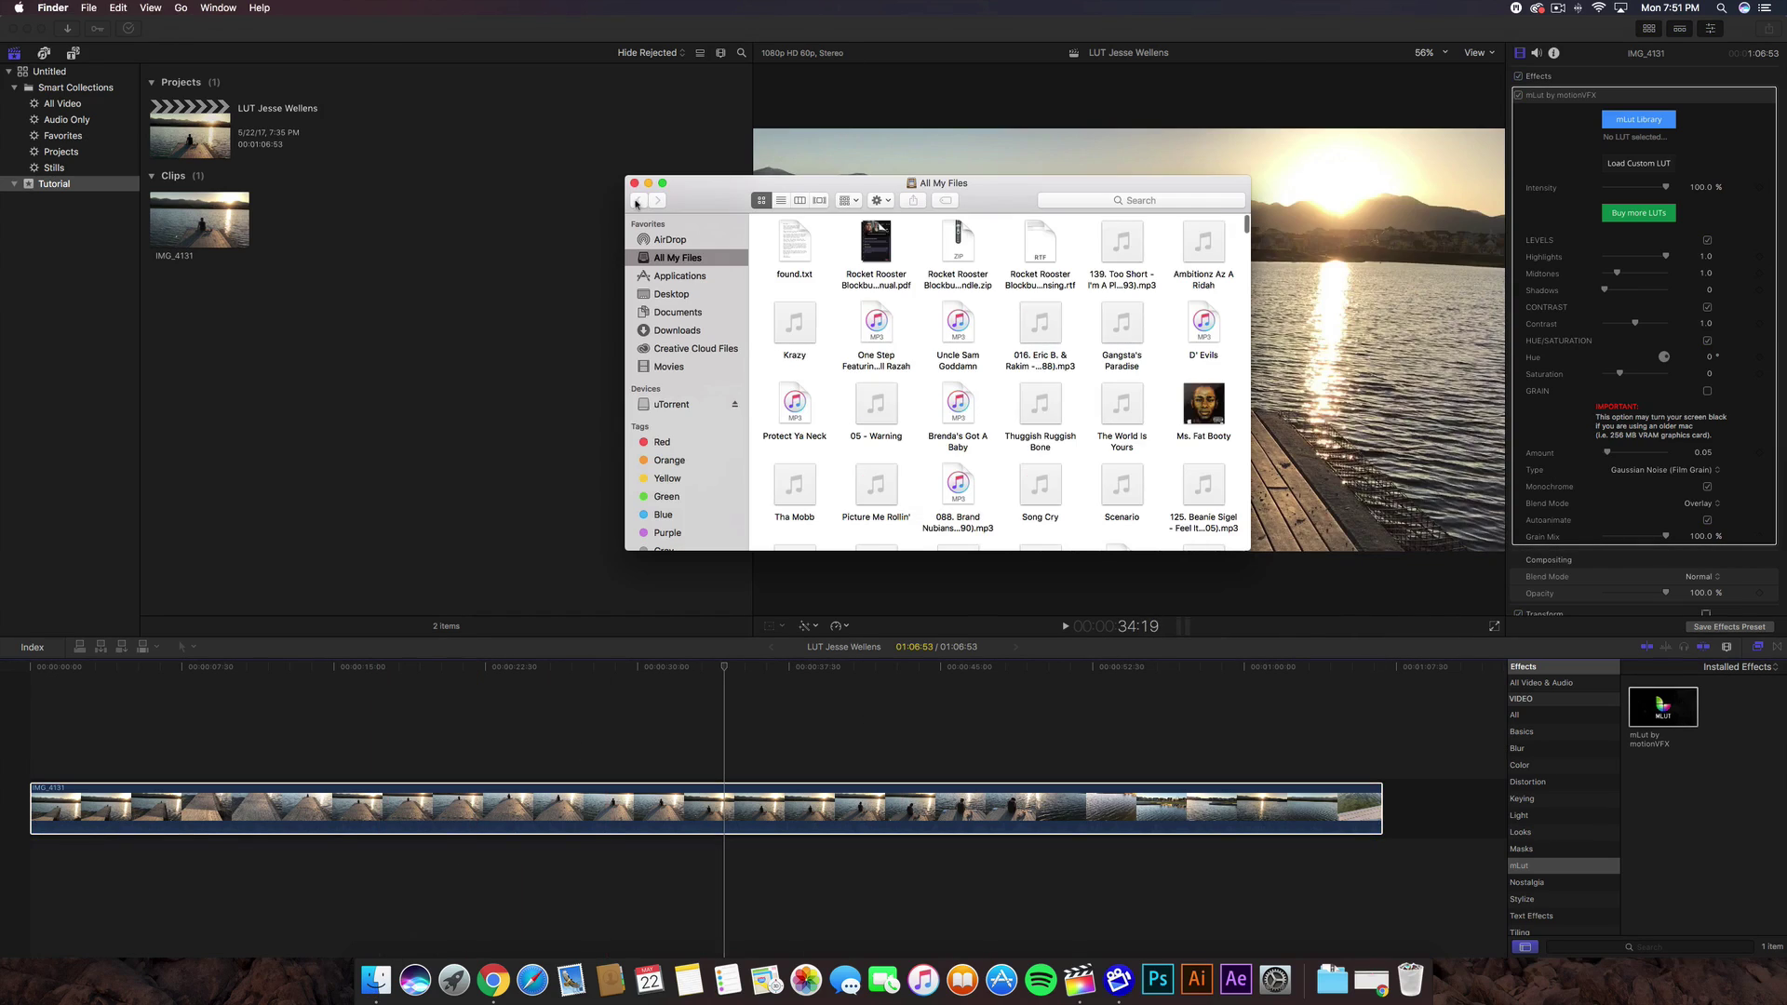
pyautogui.press('super+w')
pyautogui.click(498, 995)
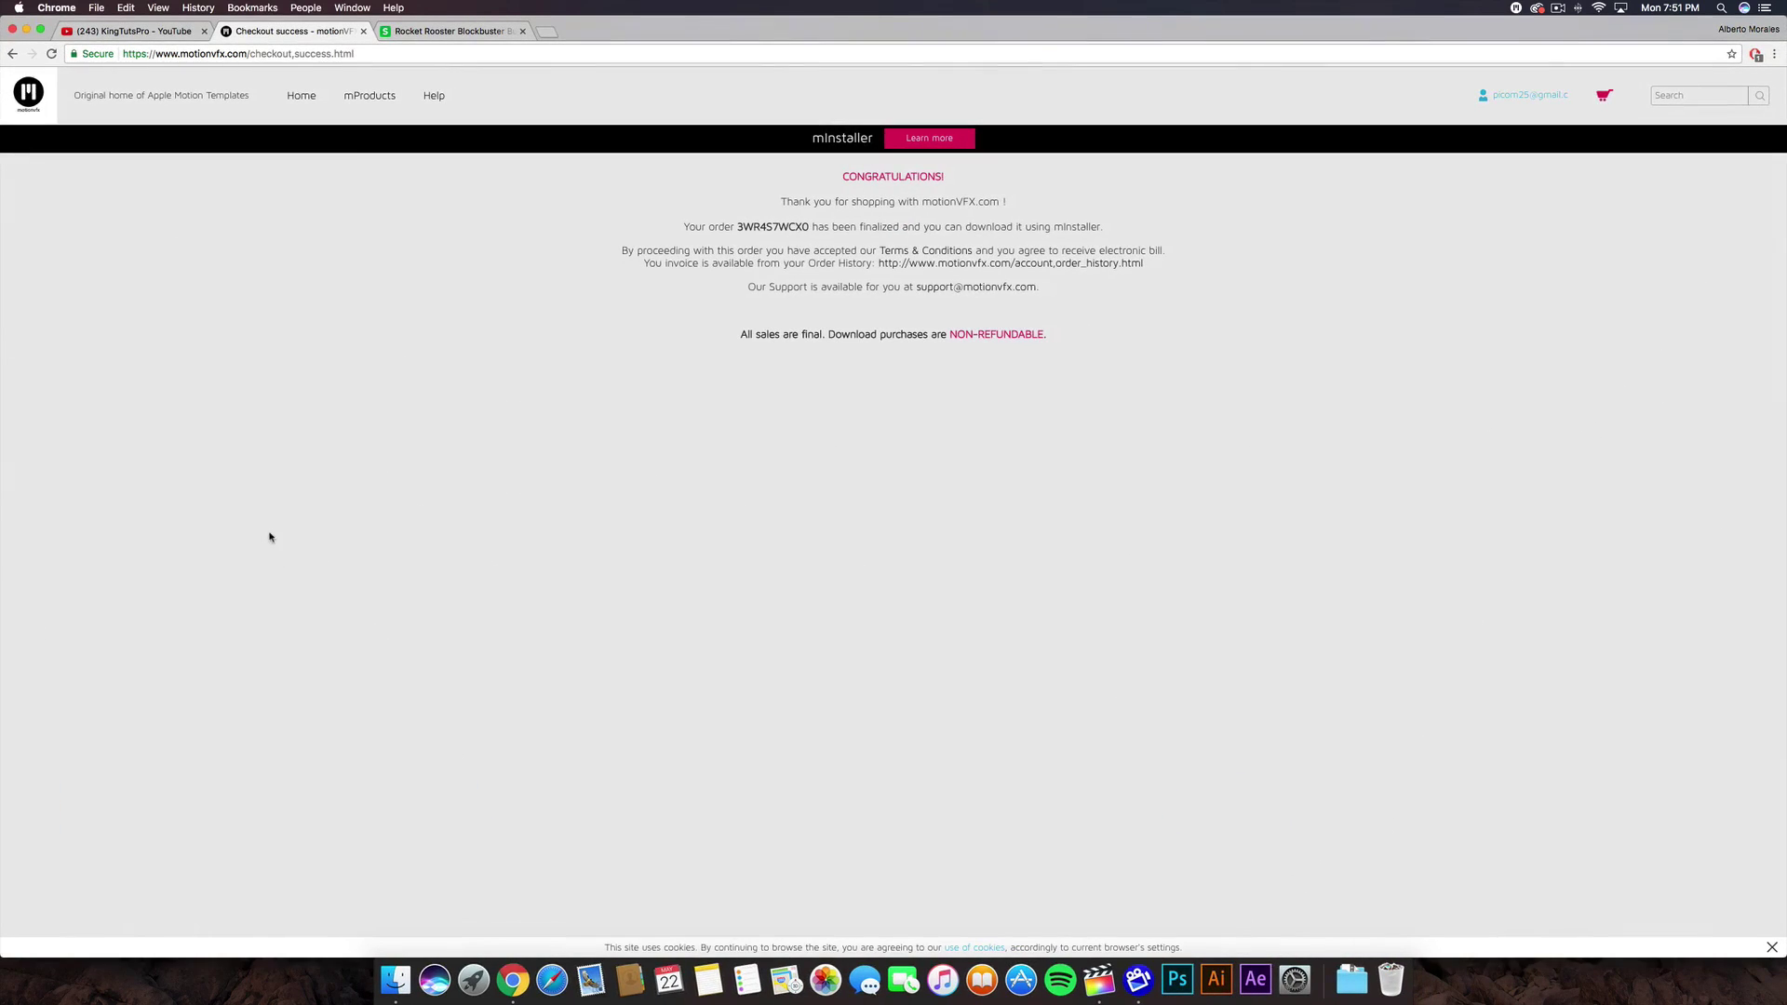
pyautogui.click(363, 30)
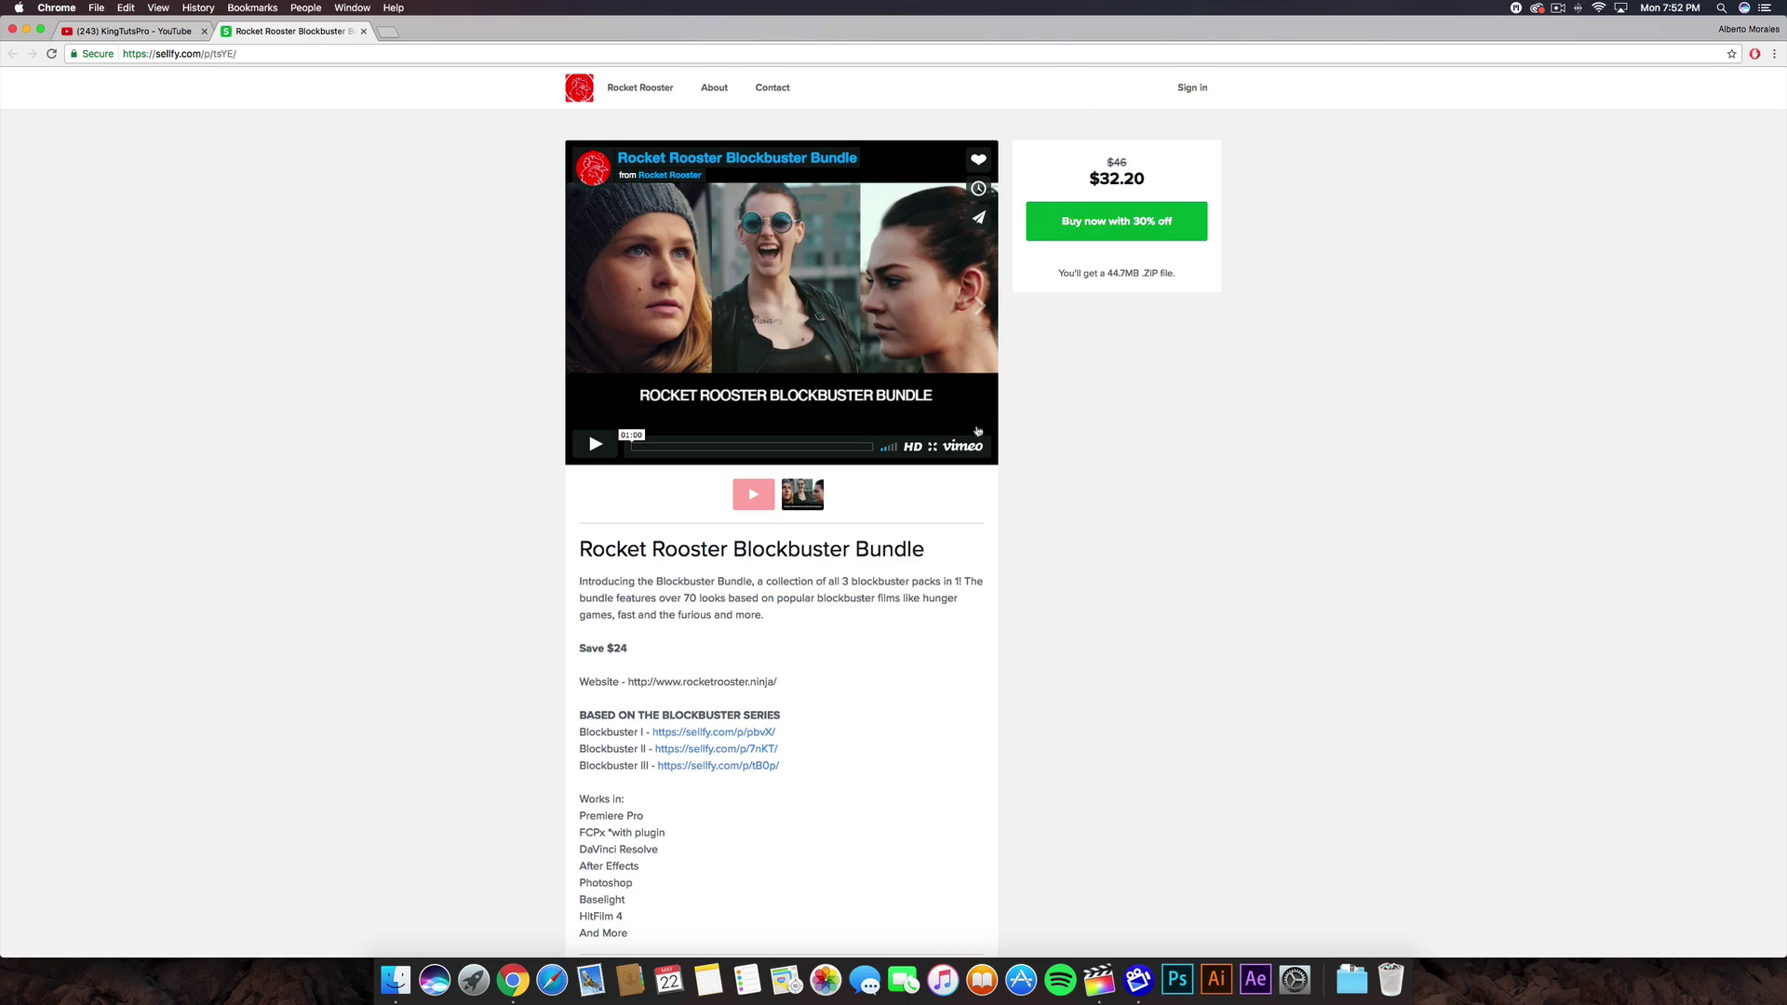
# - Read the Blockbuster Bundle's Blockbuster I line and its Works in list of supported programs
pyautogui.scroll(-5, 467, 620)
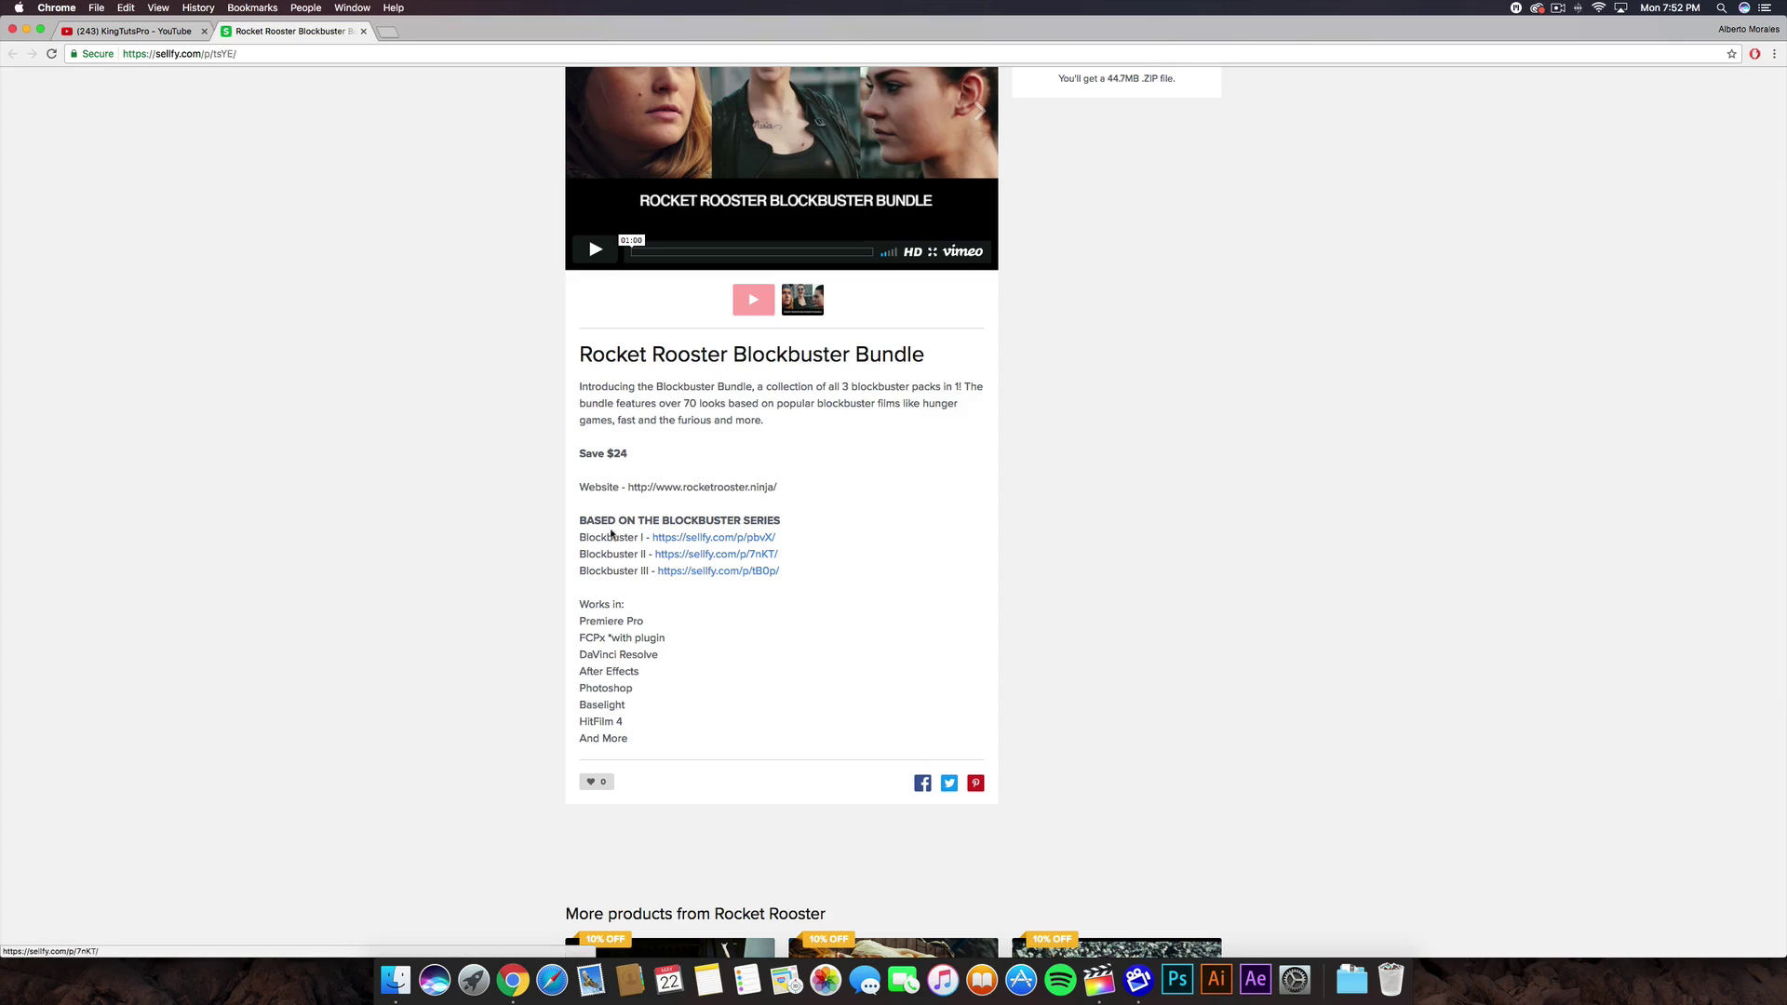
pyautogui.moveTo(577, 539); pyautogui.dragTo(662, 539)
pyautogui.click(589, 552)
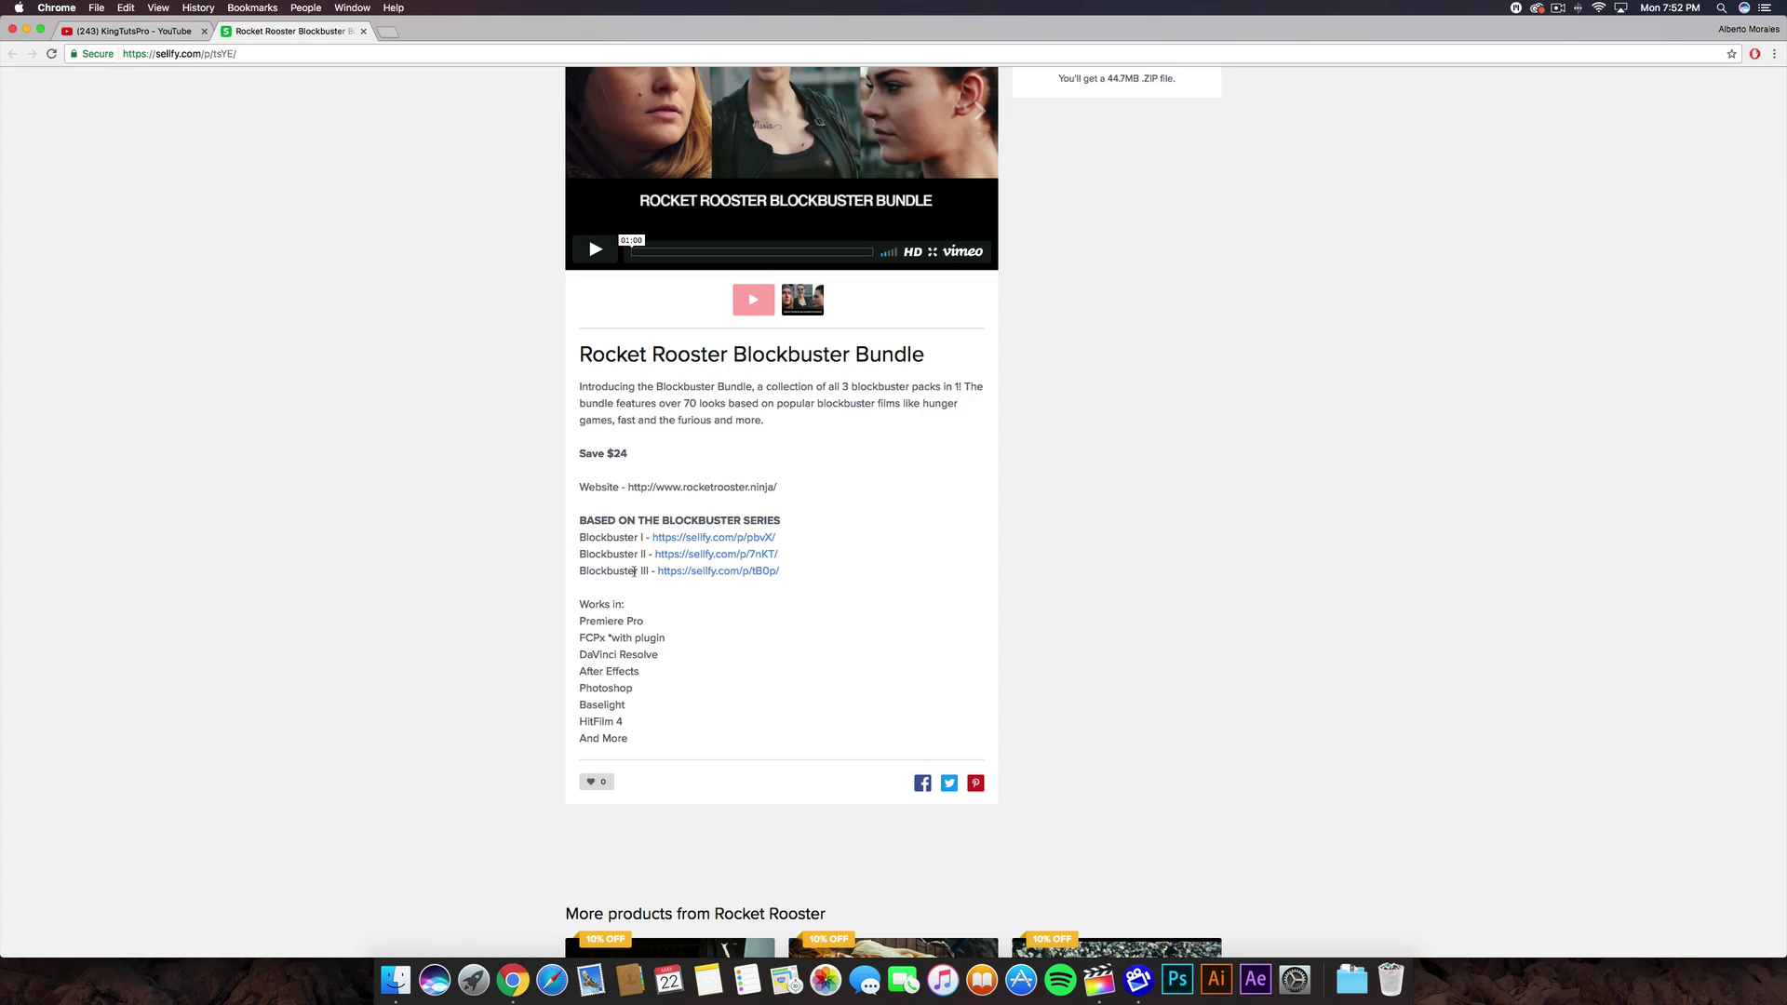
pyautogui.moveTo(579, 603); pyautogui.dragTo(626, 605)
pyautogui.click(620, 668)
pyautogui.moveTo(643, 716); pyautogui.dragTo(579, 618)
pyautogui.click(633, 583)
pyautogui.scroll(4, 624, 648)
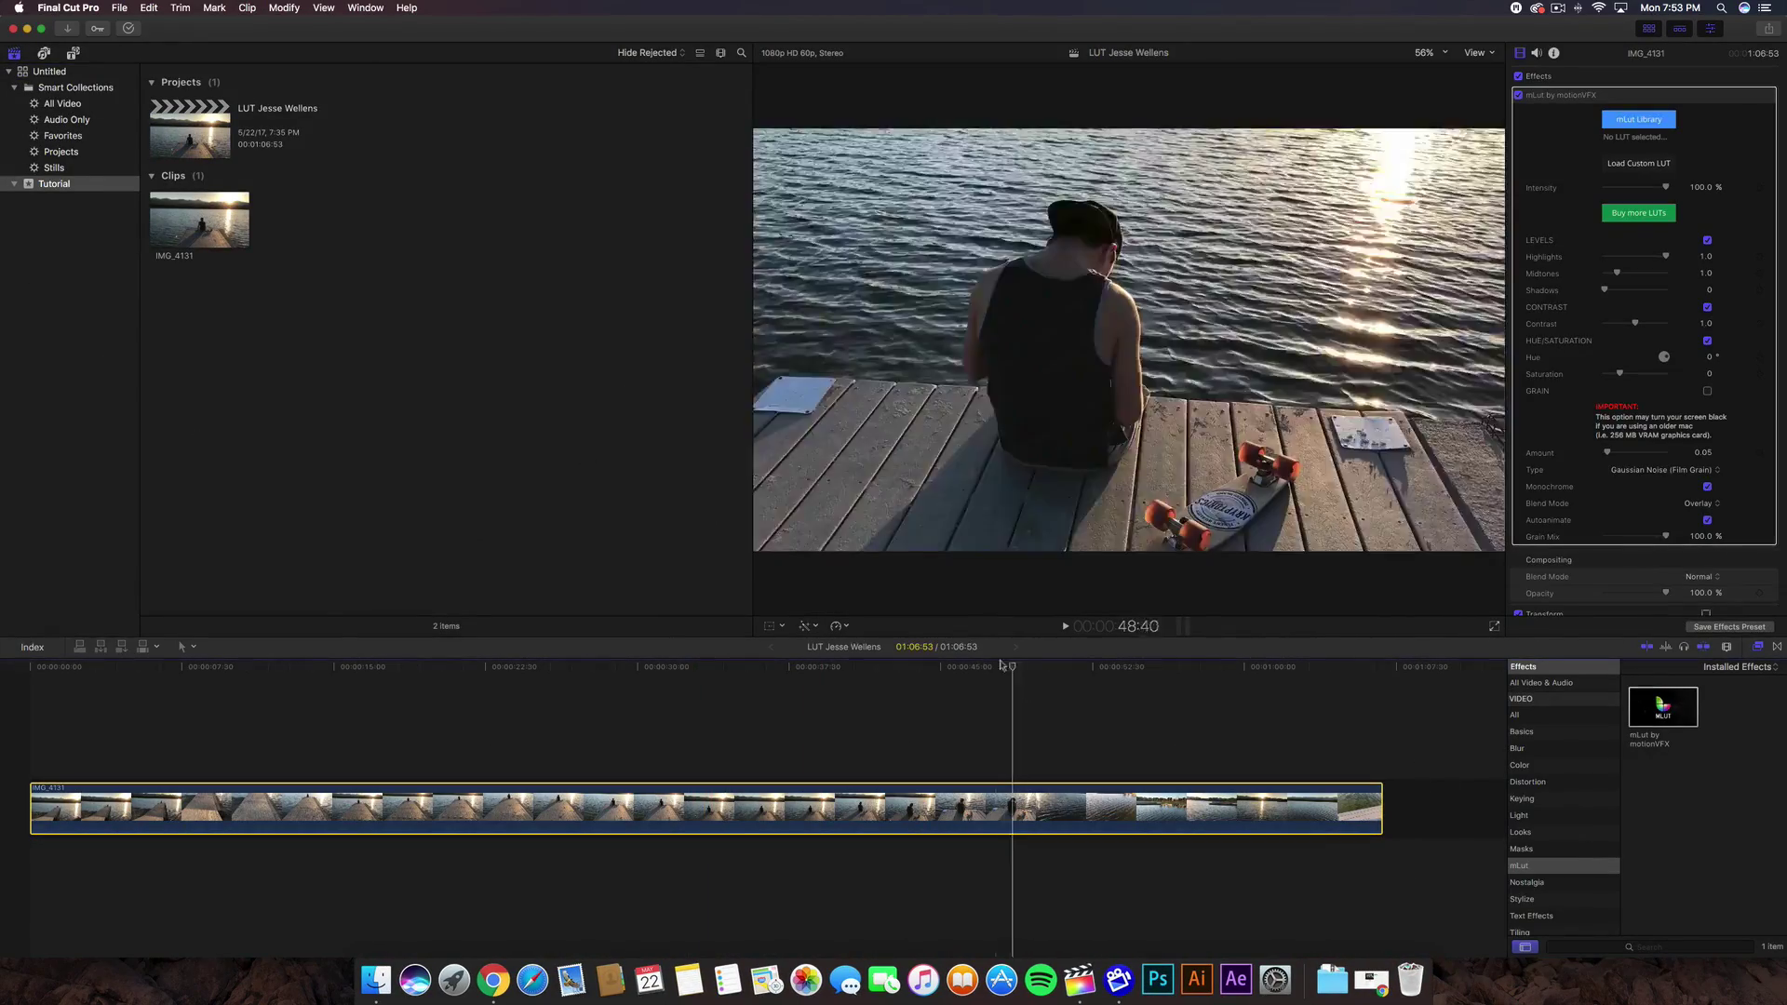
# - Start loading a custom LUT and open the Rocket Rooster Blockbuster Bundle folder in Downloads
pyautogui.moveTo(1008, 664); pyautogui.dragTo(973, 664)
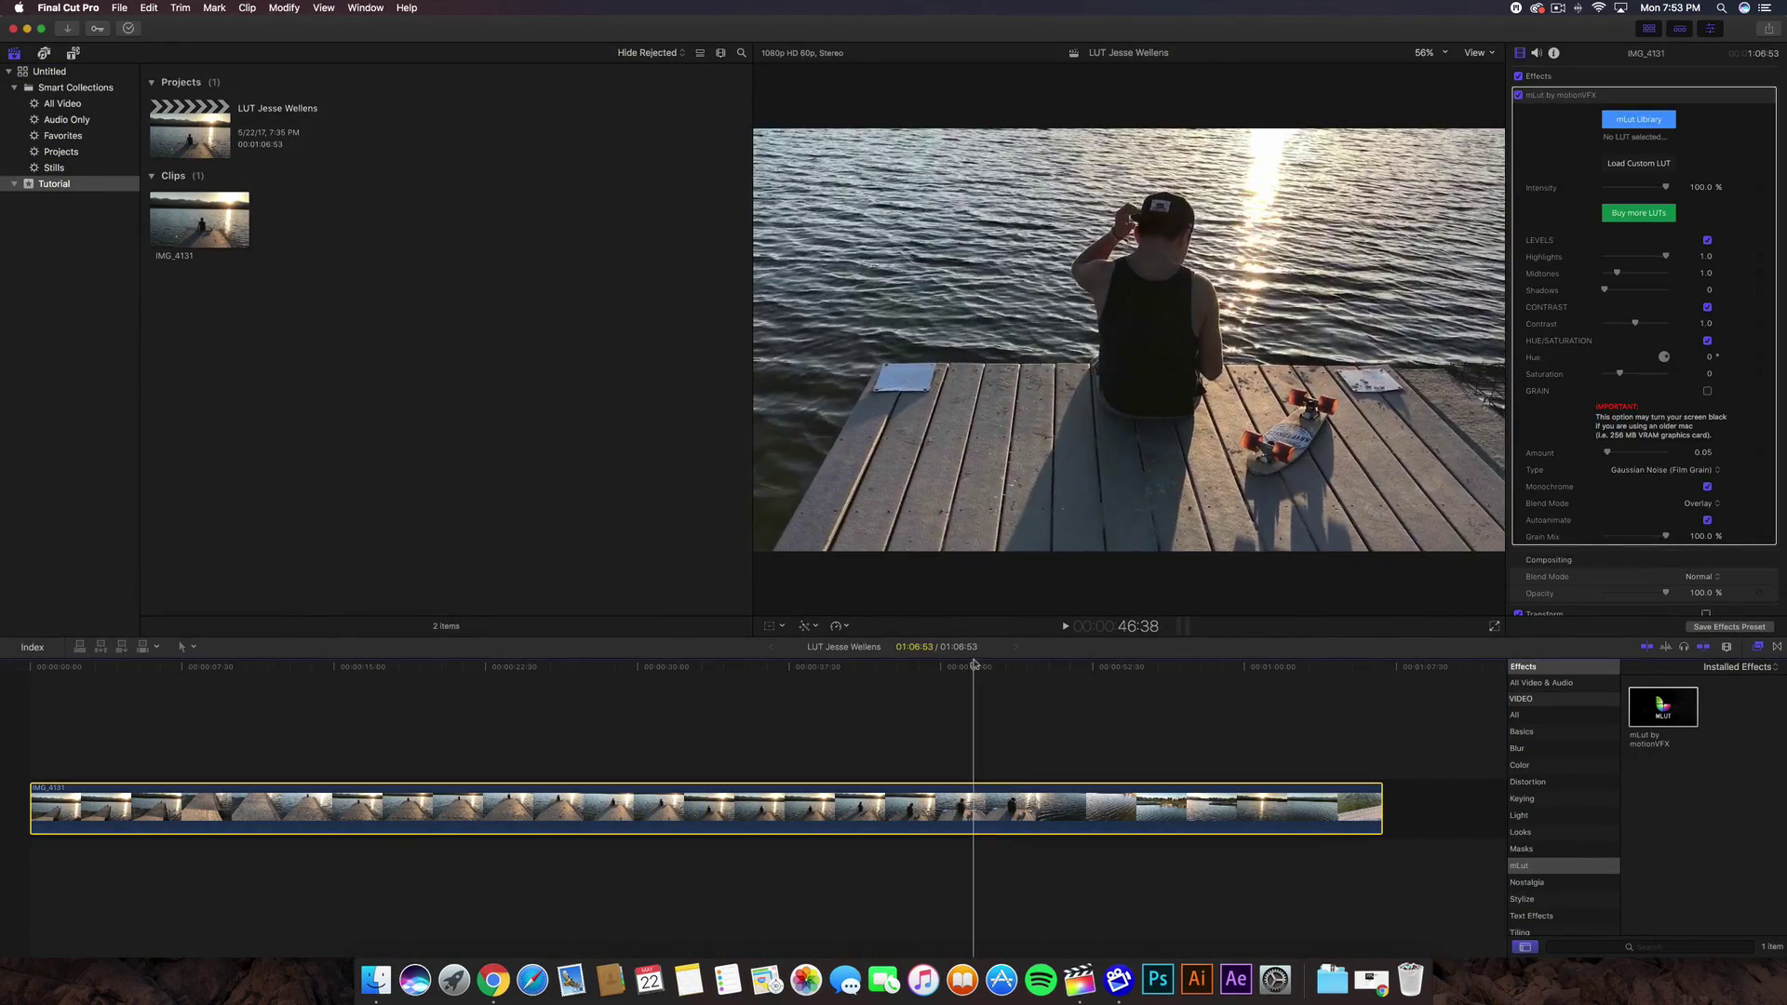
pyautogui.click(1633, 165)
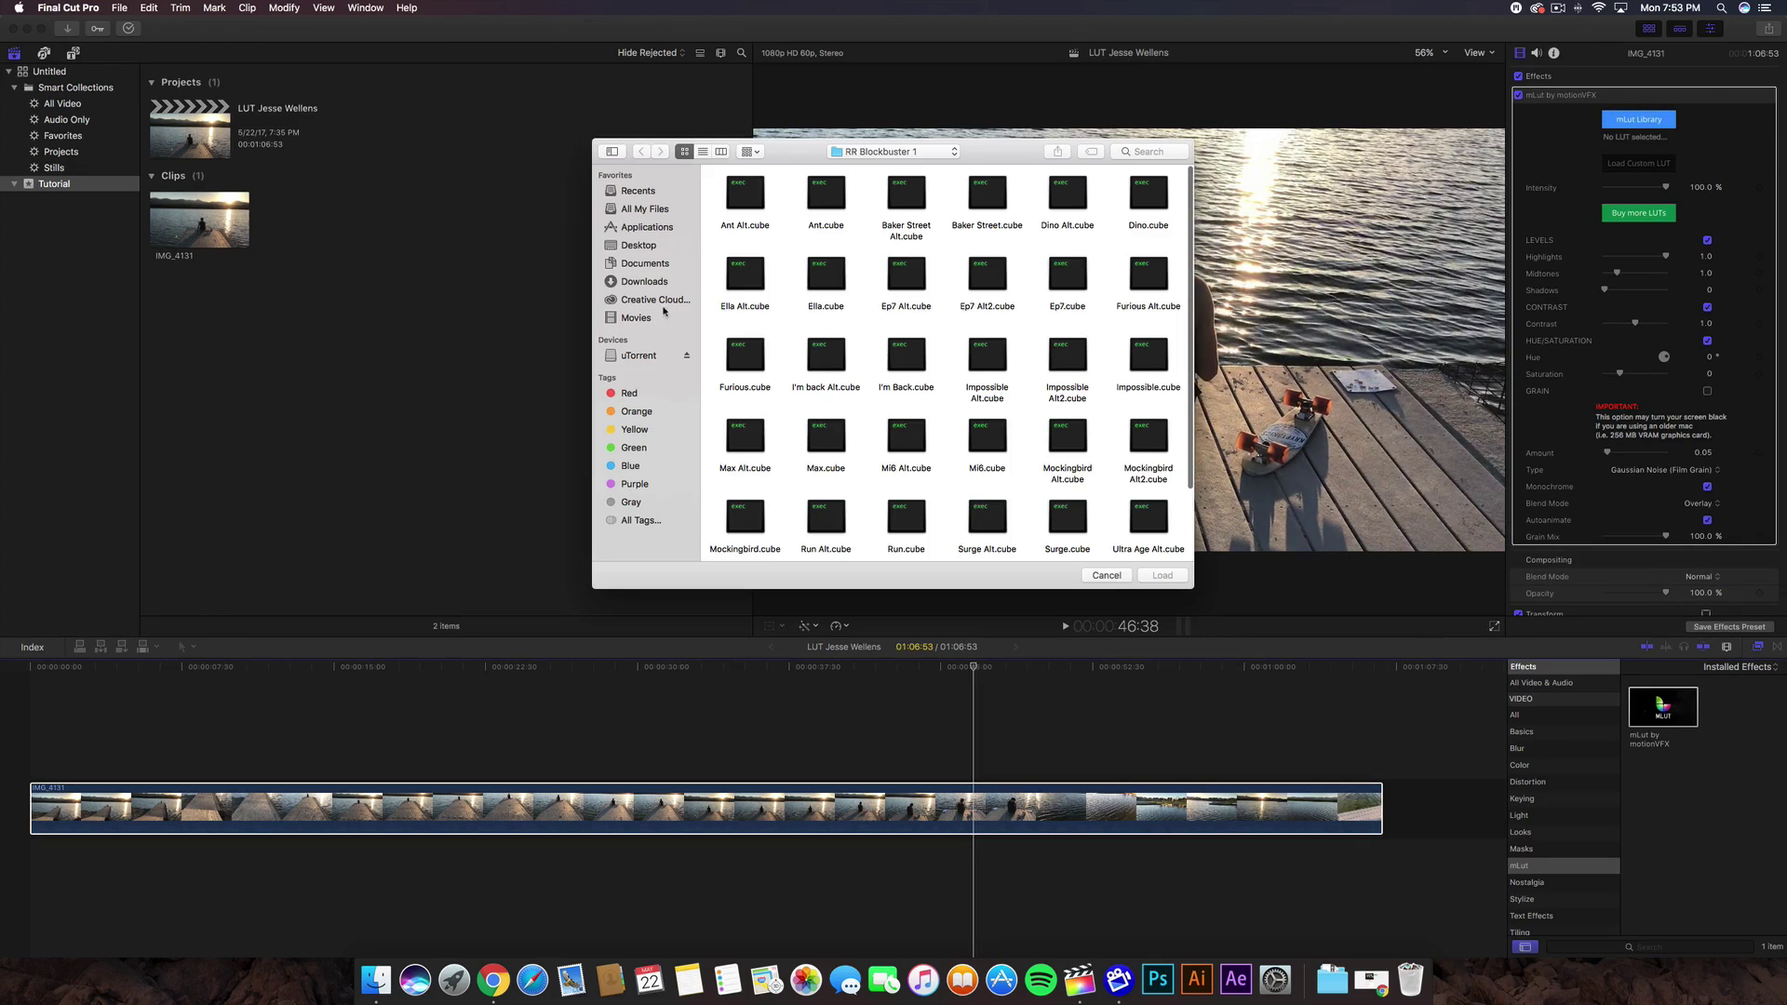
pyautogui.click(647, 281)
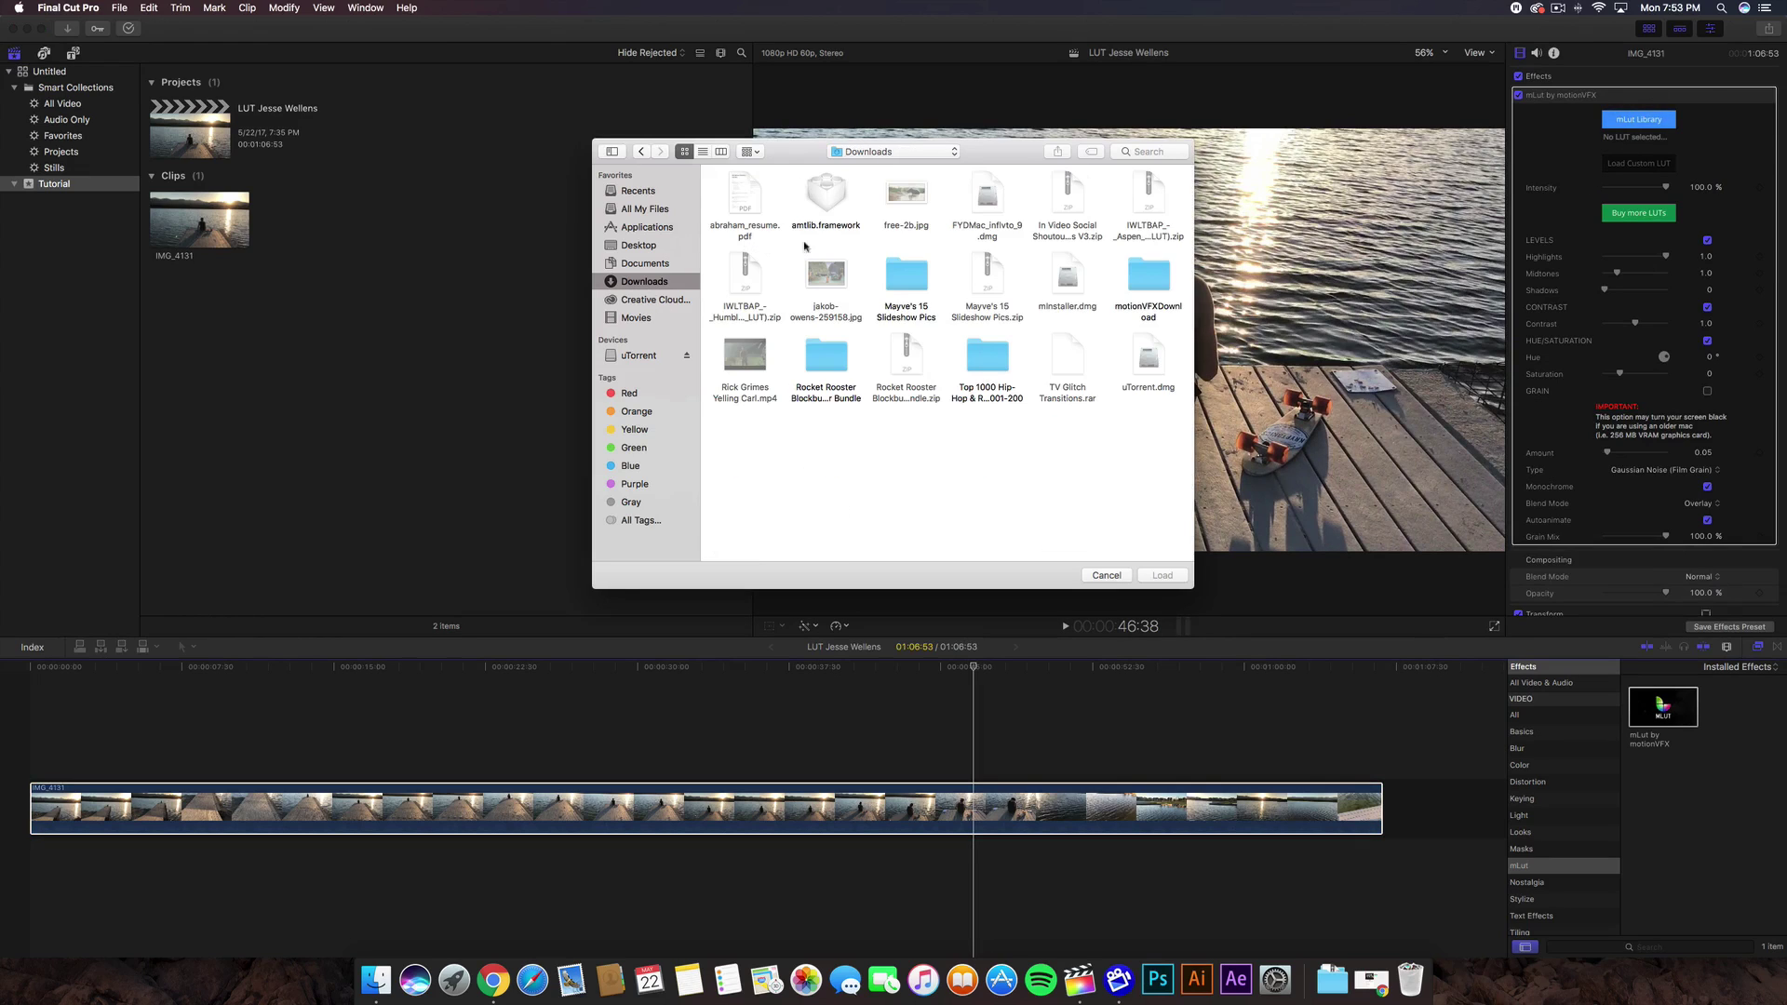
pyautogui.doubleClick(828, 359)
# - Browse the bundle's Log to Linear, RR Blockbuster 3 and Blockbuster Bonus Pack folders
pyautogui.click(861, 152)
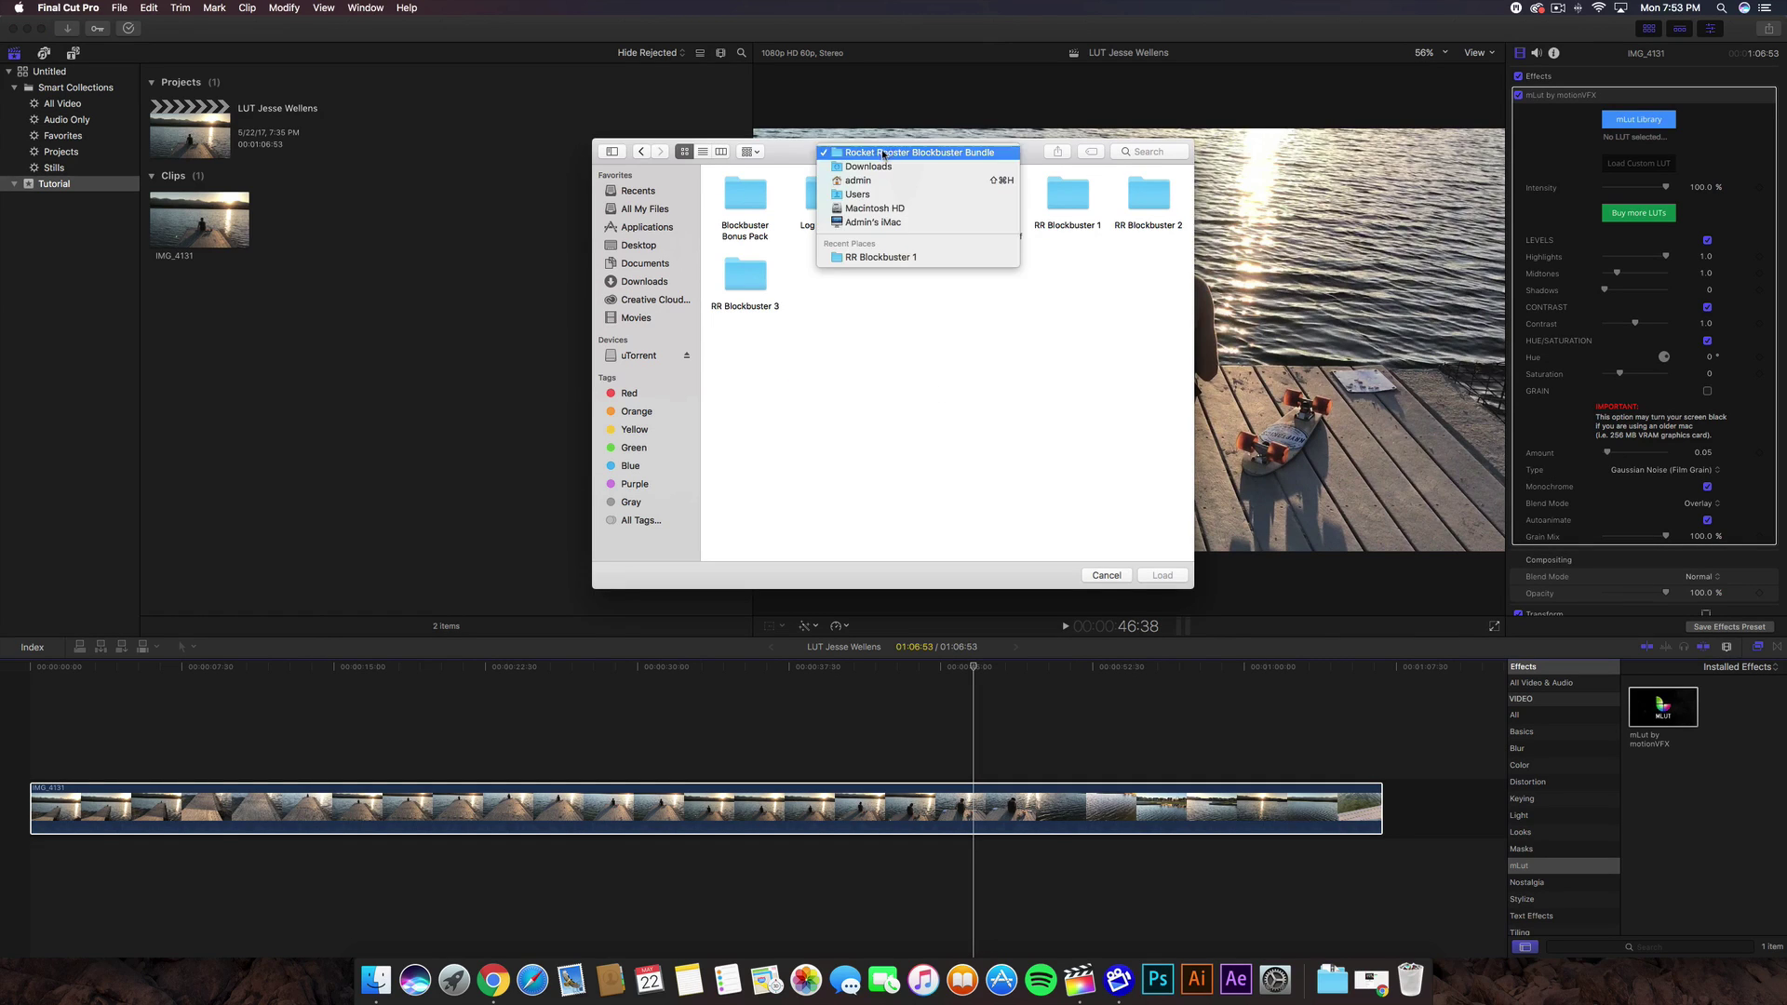
pyautogui.click(796, 215)
pyautogui.moveTo(1145, 398); pyautogui.dragTo(932, 412)
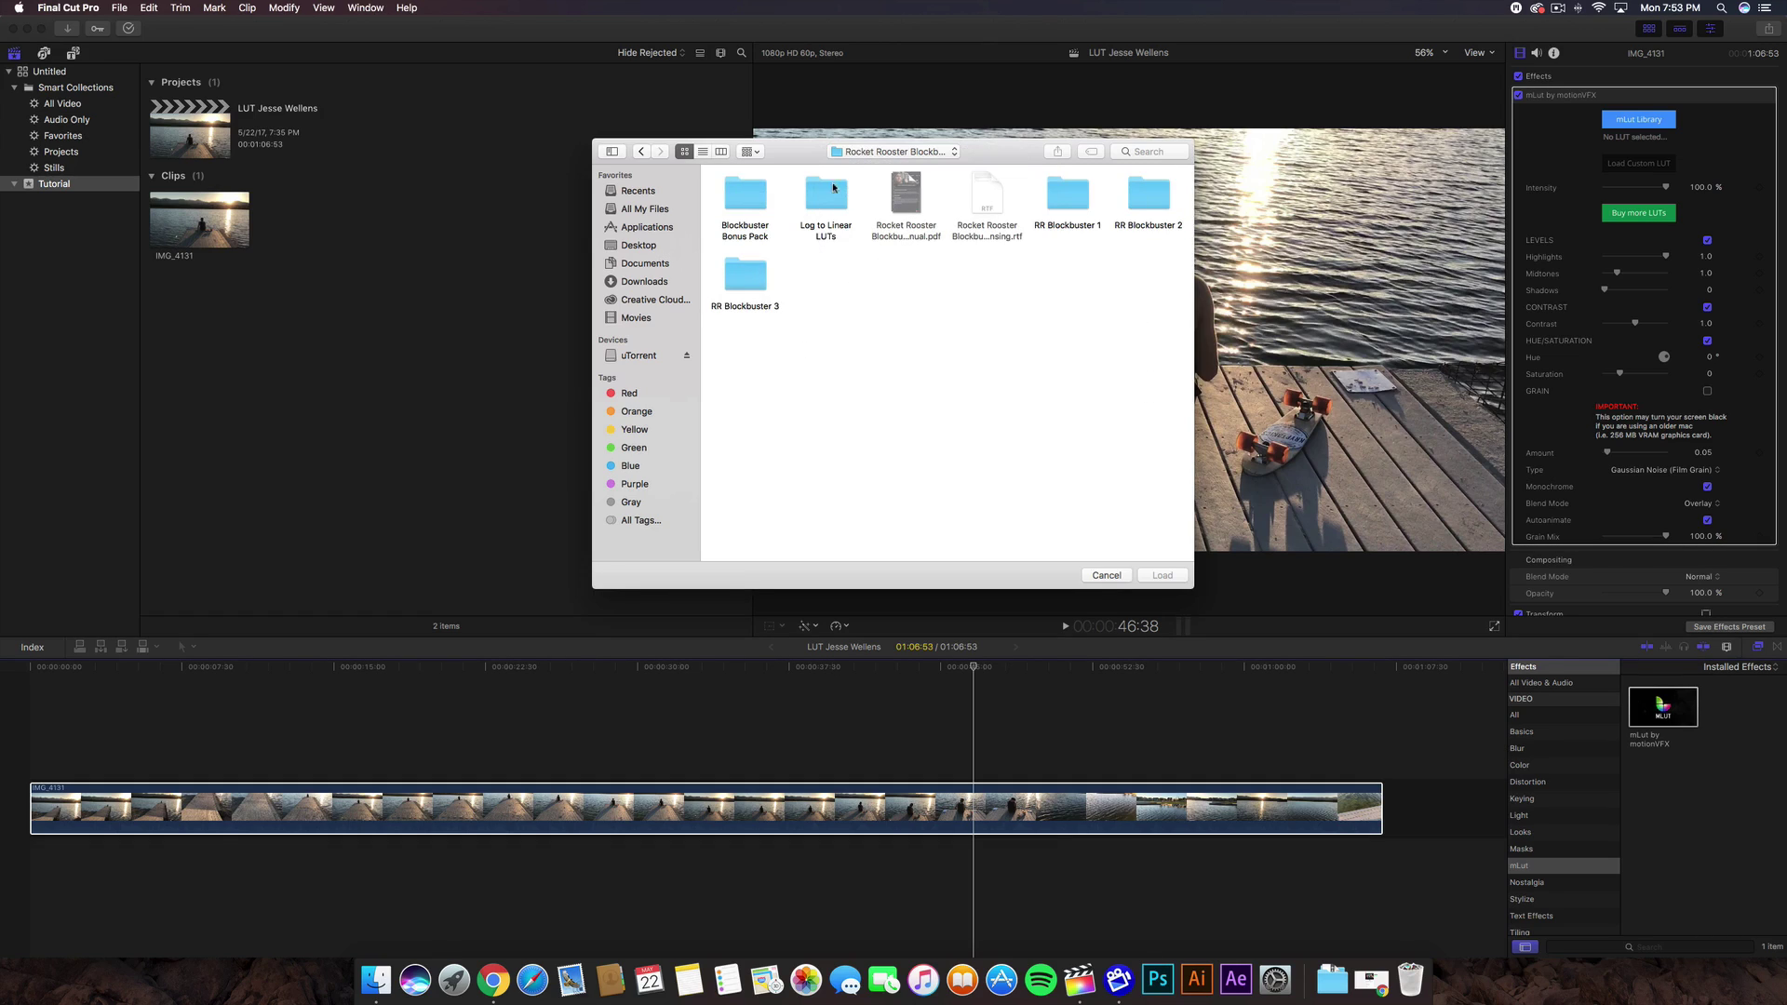
pyautogui.doubleClick(831, 189)
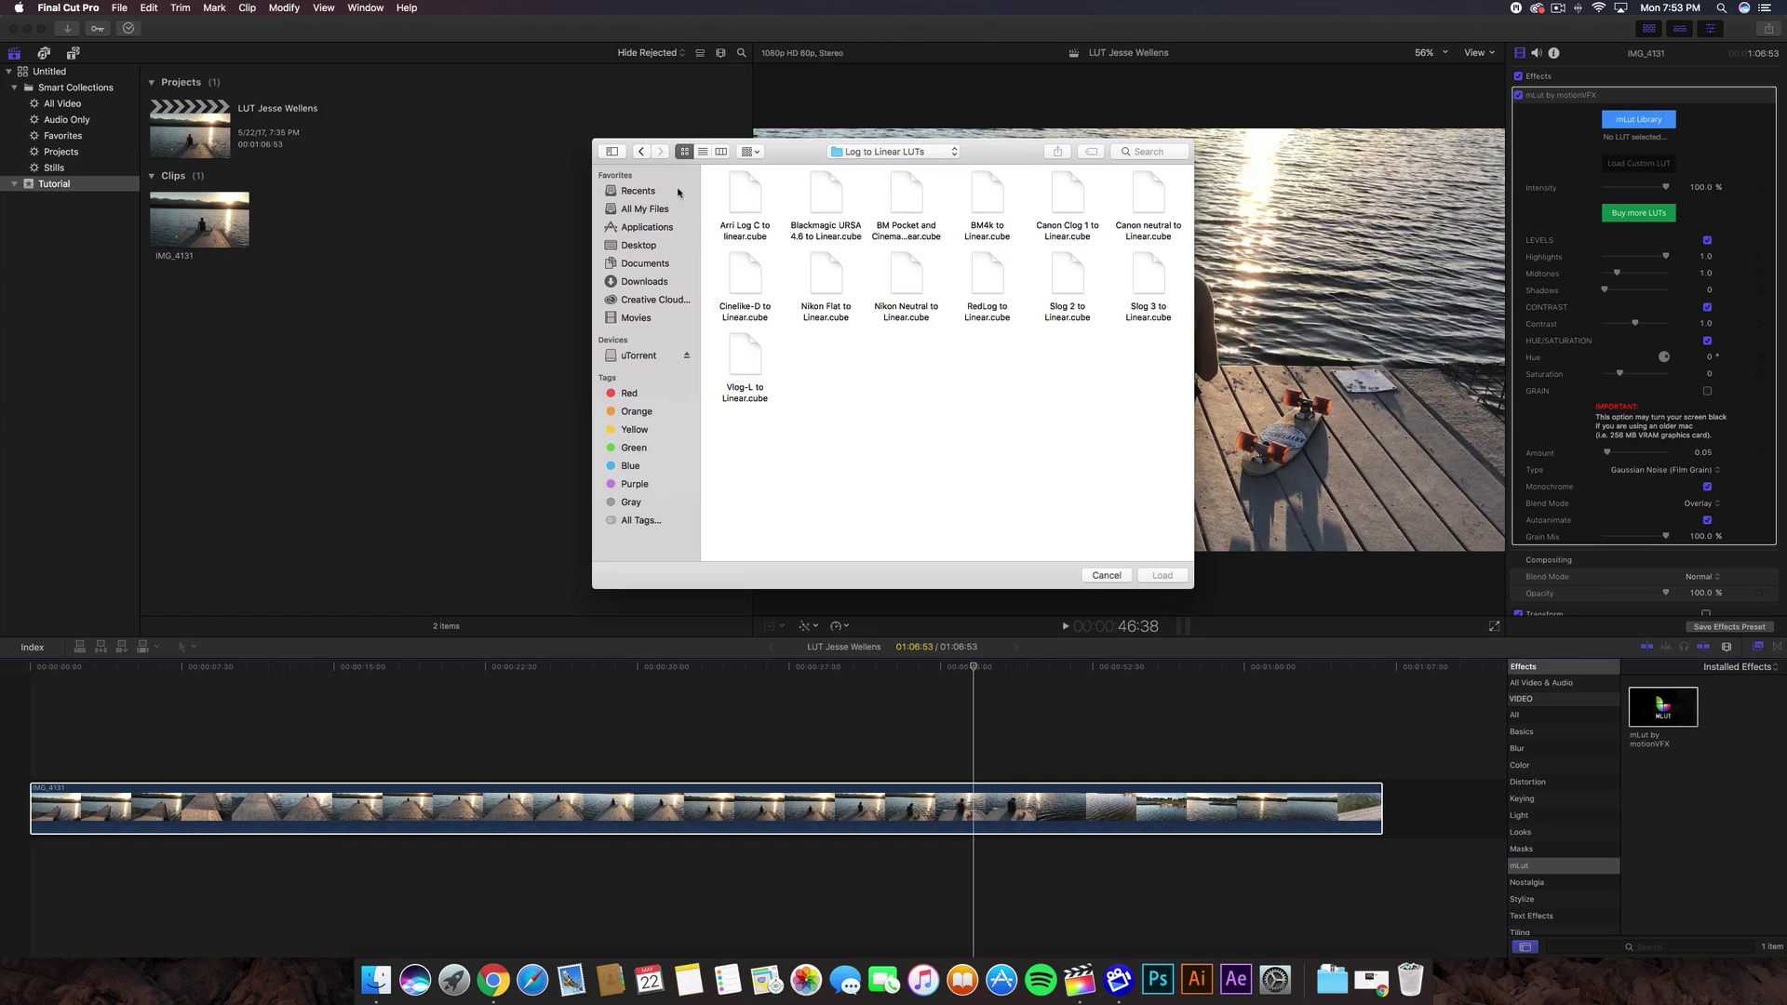
pyautogui.click(641, 150)
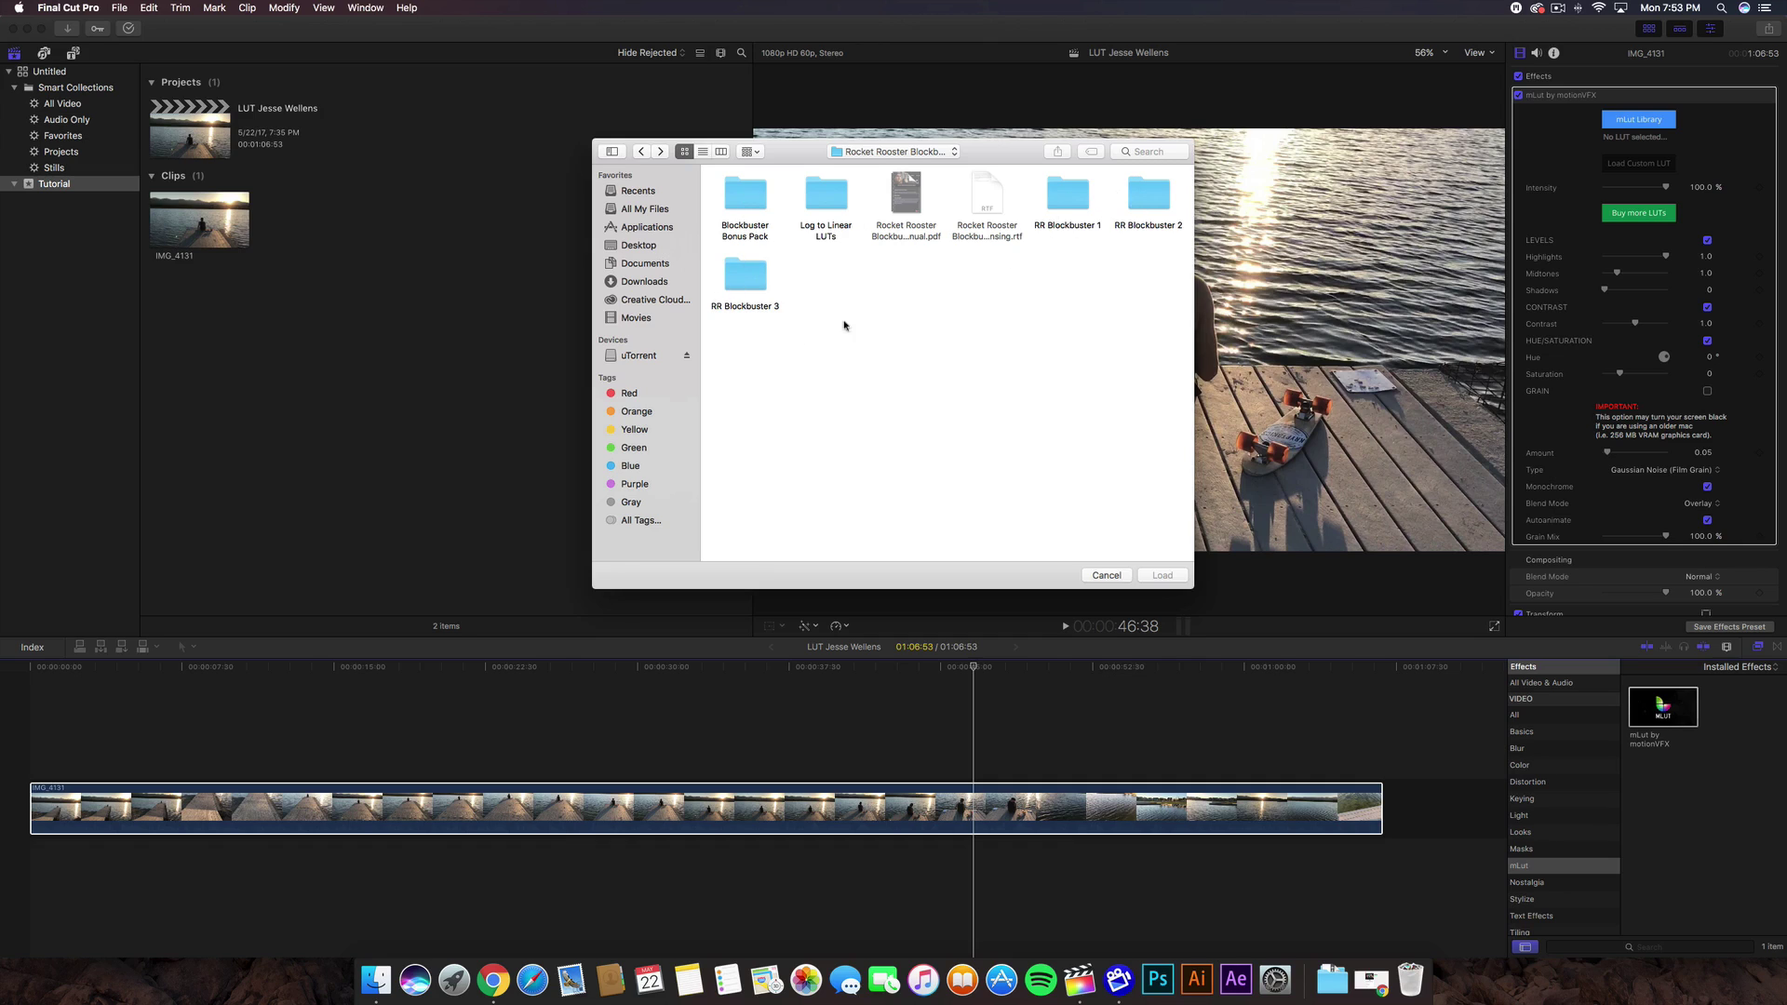
pyautogui.click(754, 278)
pyautogui.doubleClick(754, 278)
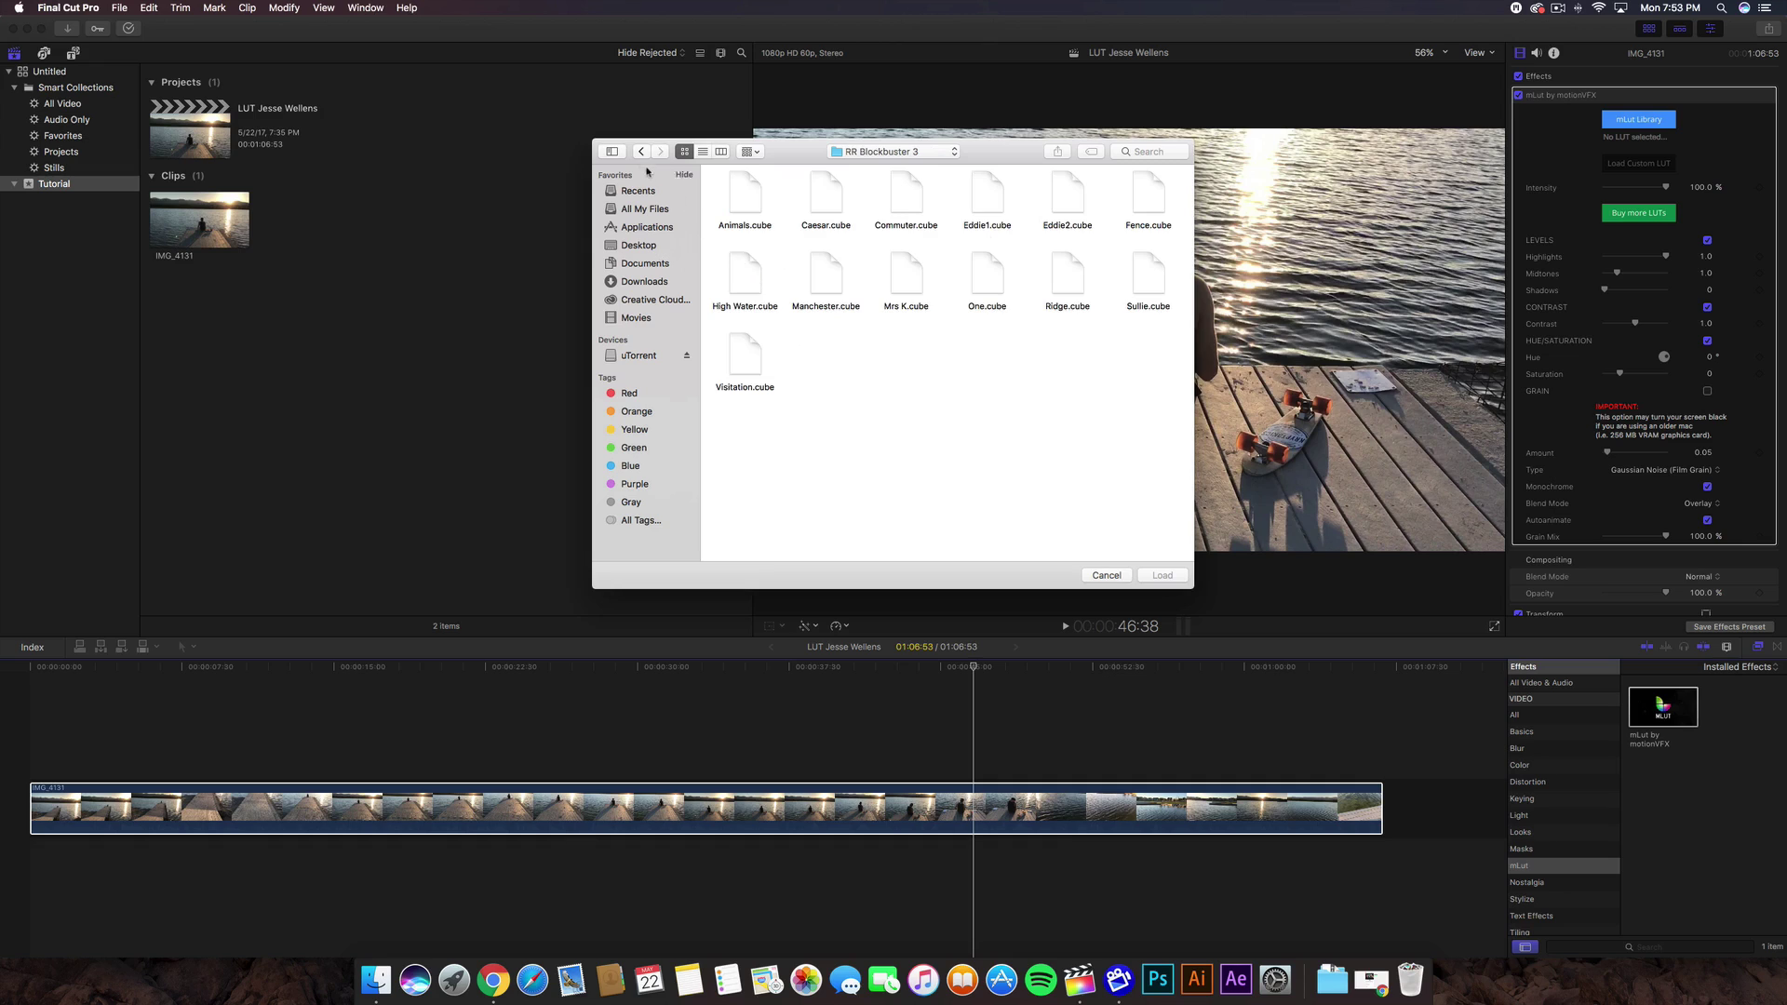
pyautogui.press('super+Up')
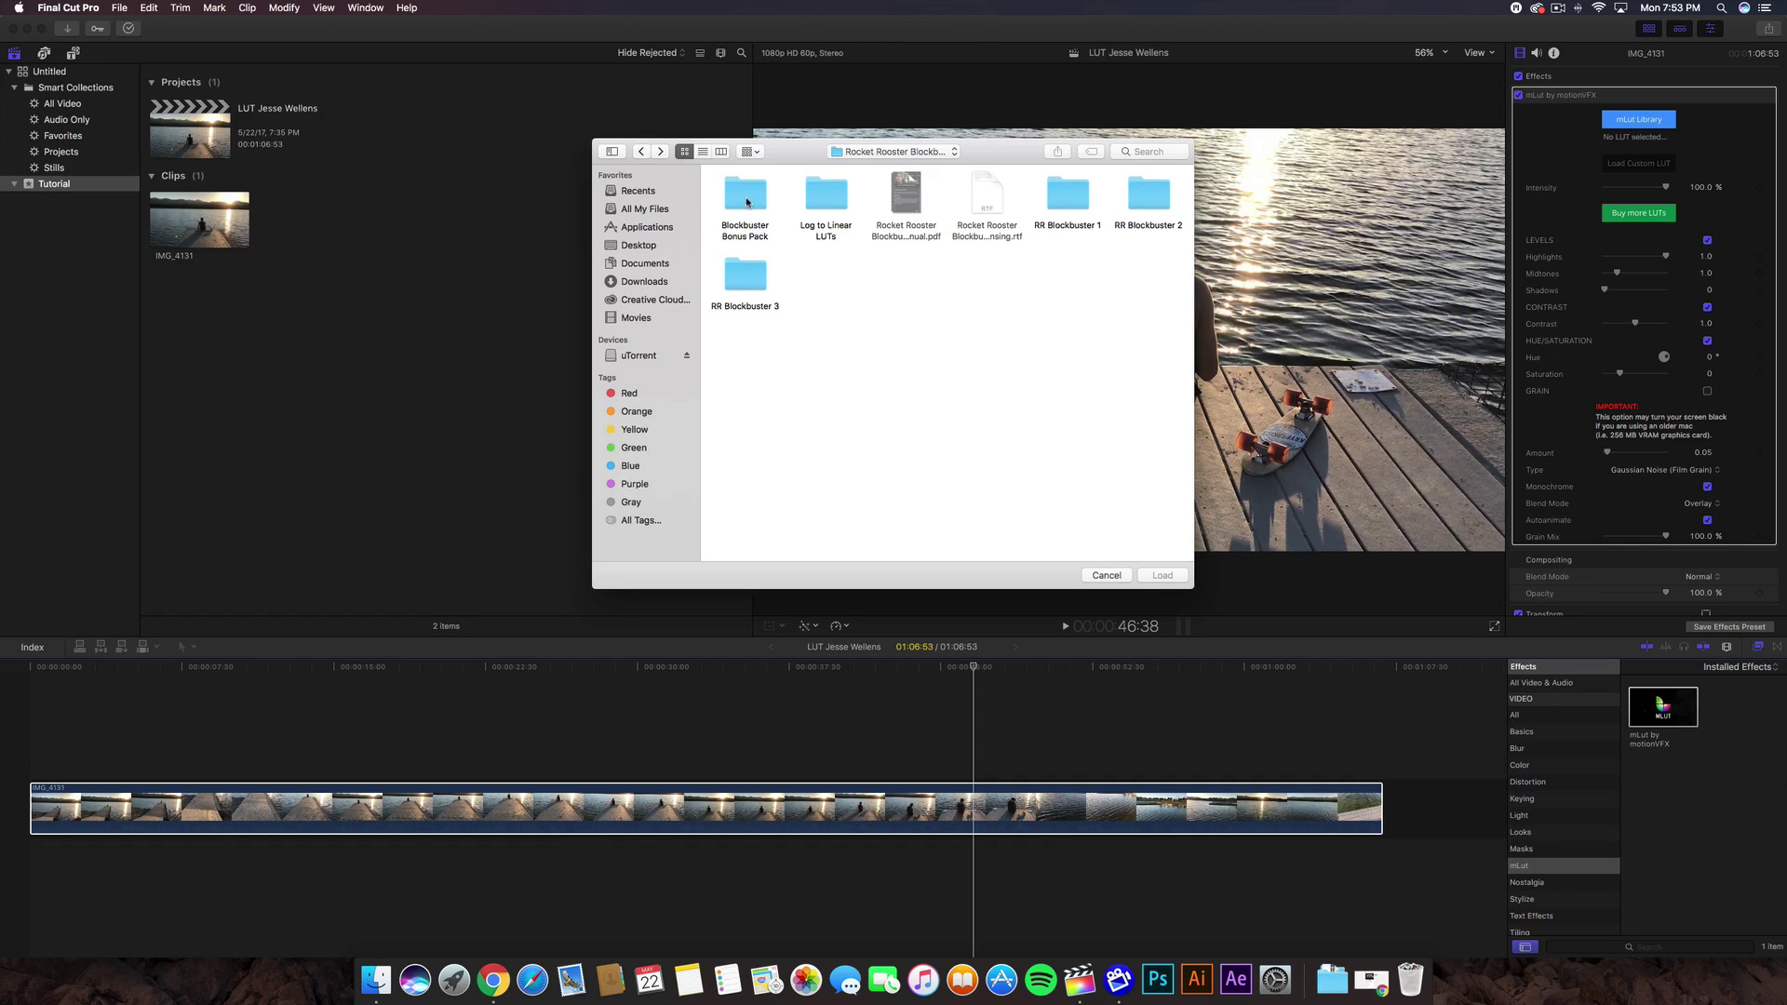
pyautogui.doubleClick(759, 203)
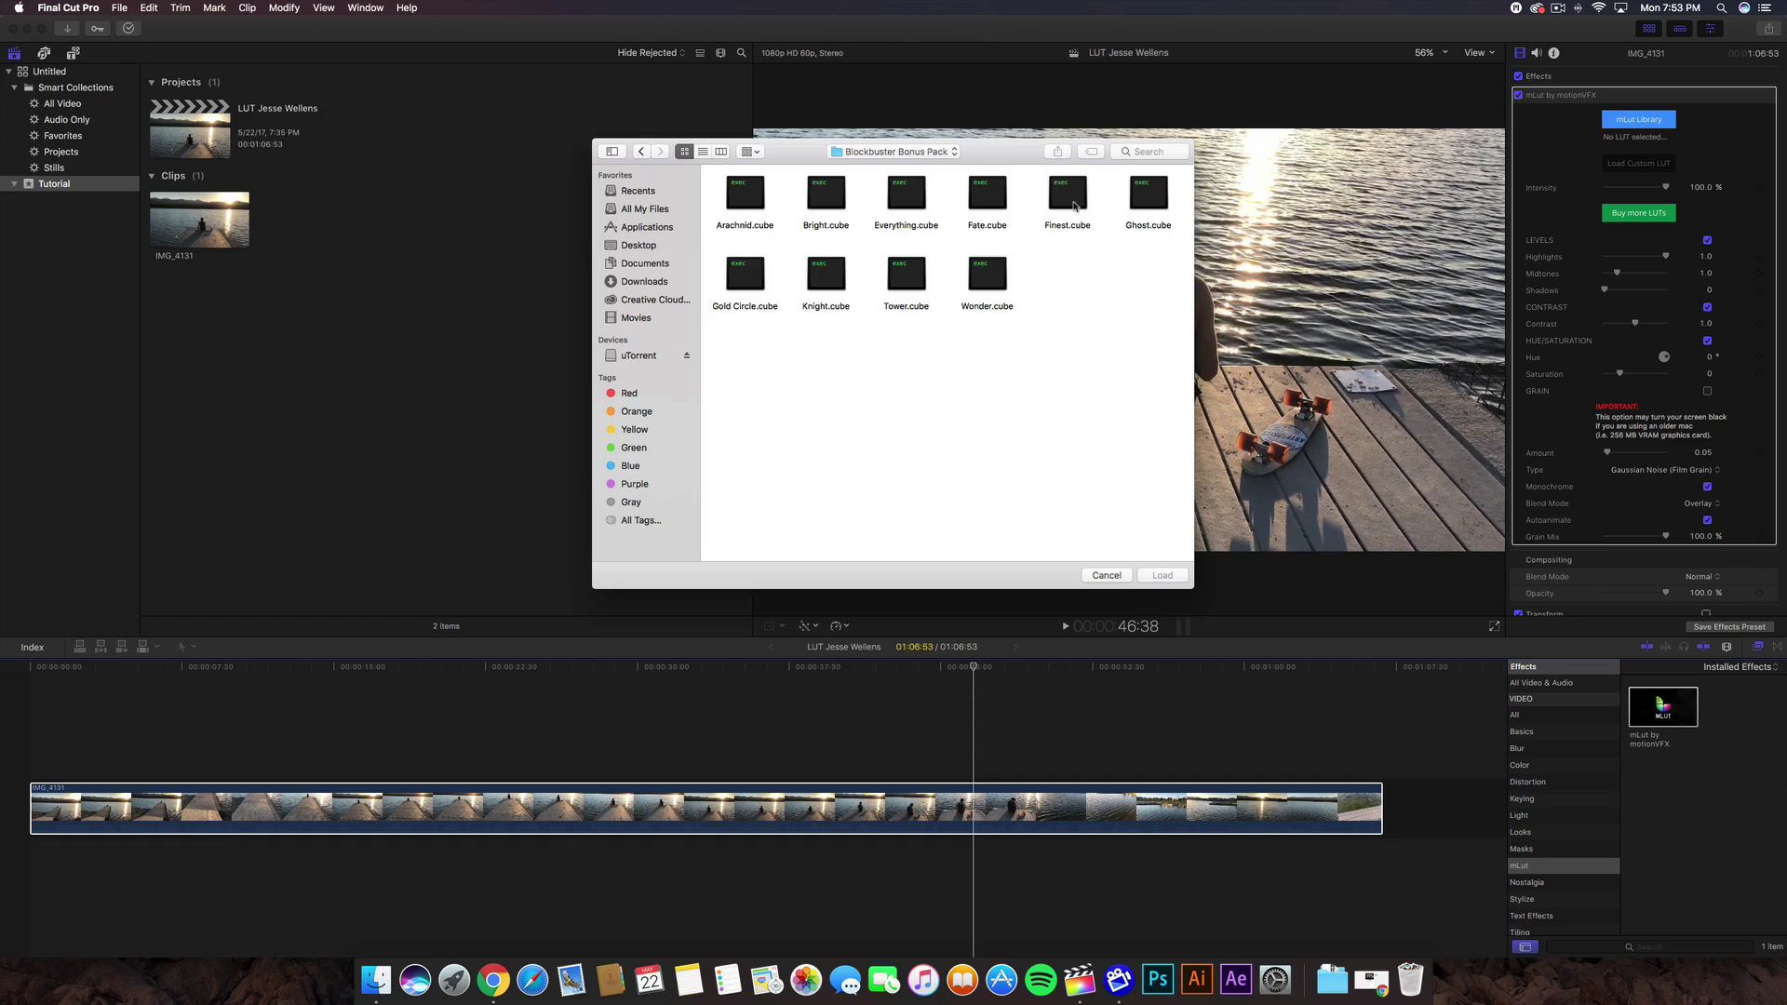
pyautogui.click(641, 151)
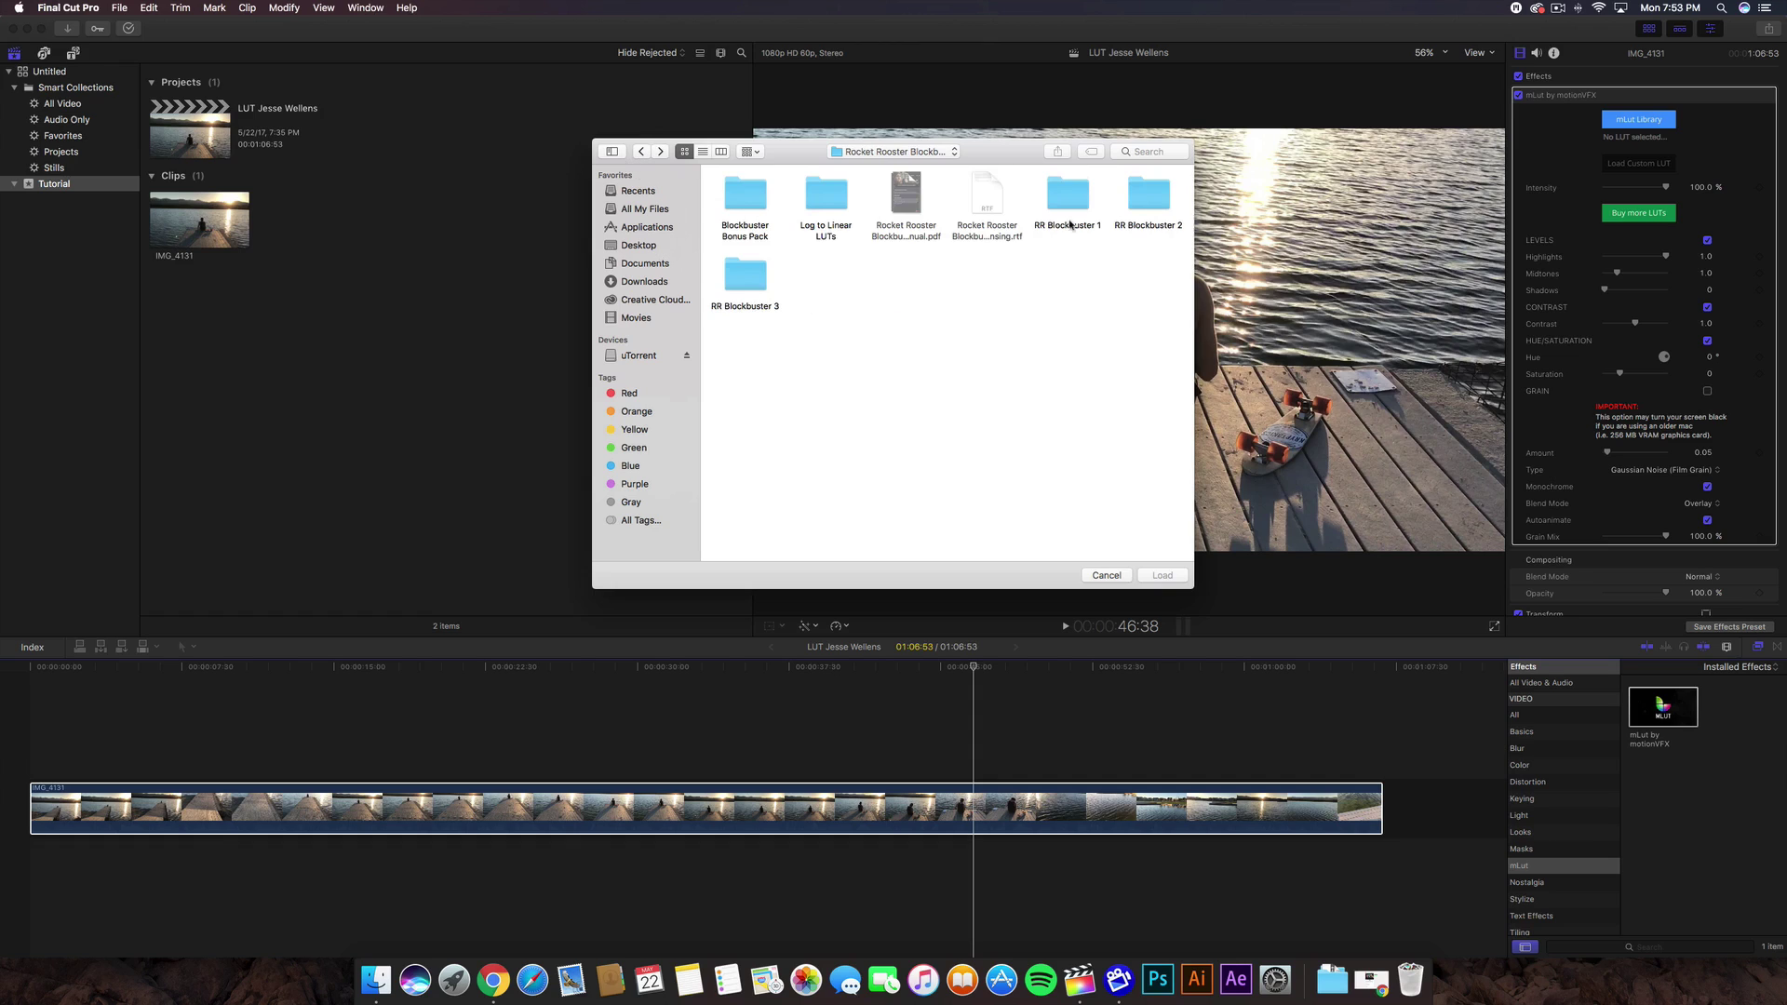
# - Open the RR Blockbuster 2 folder and select Sniper.cube
pyautogui.doubleClick(1143, 198)
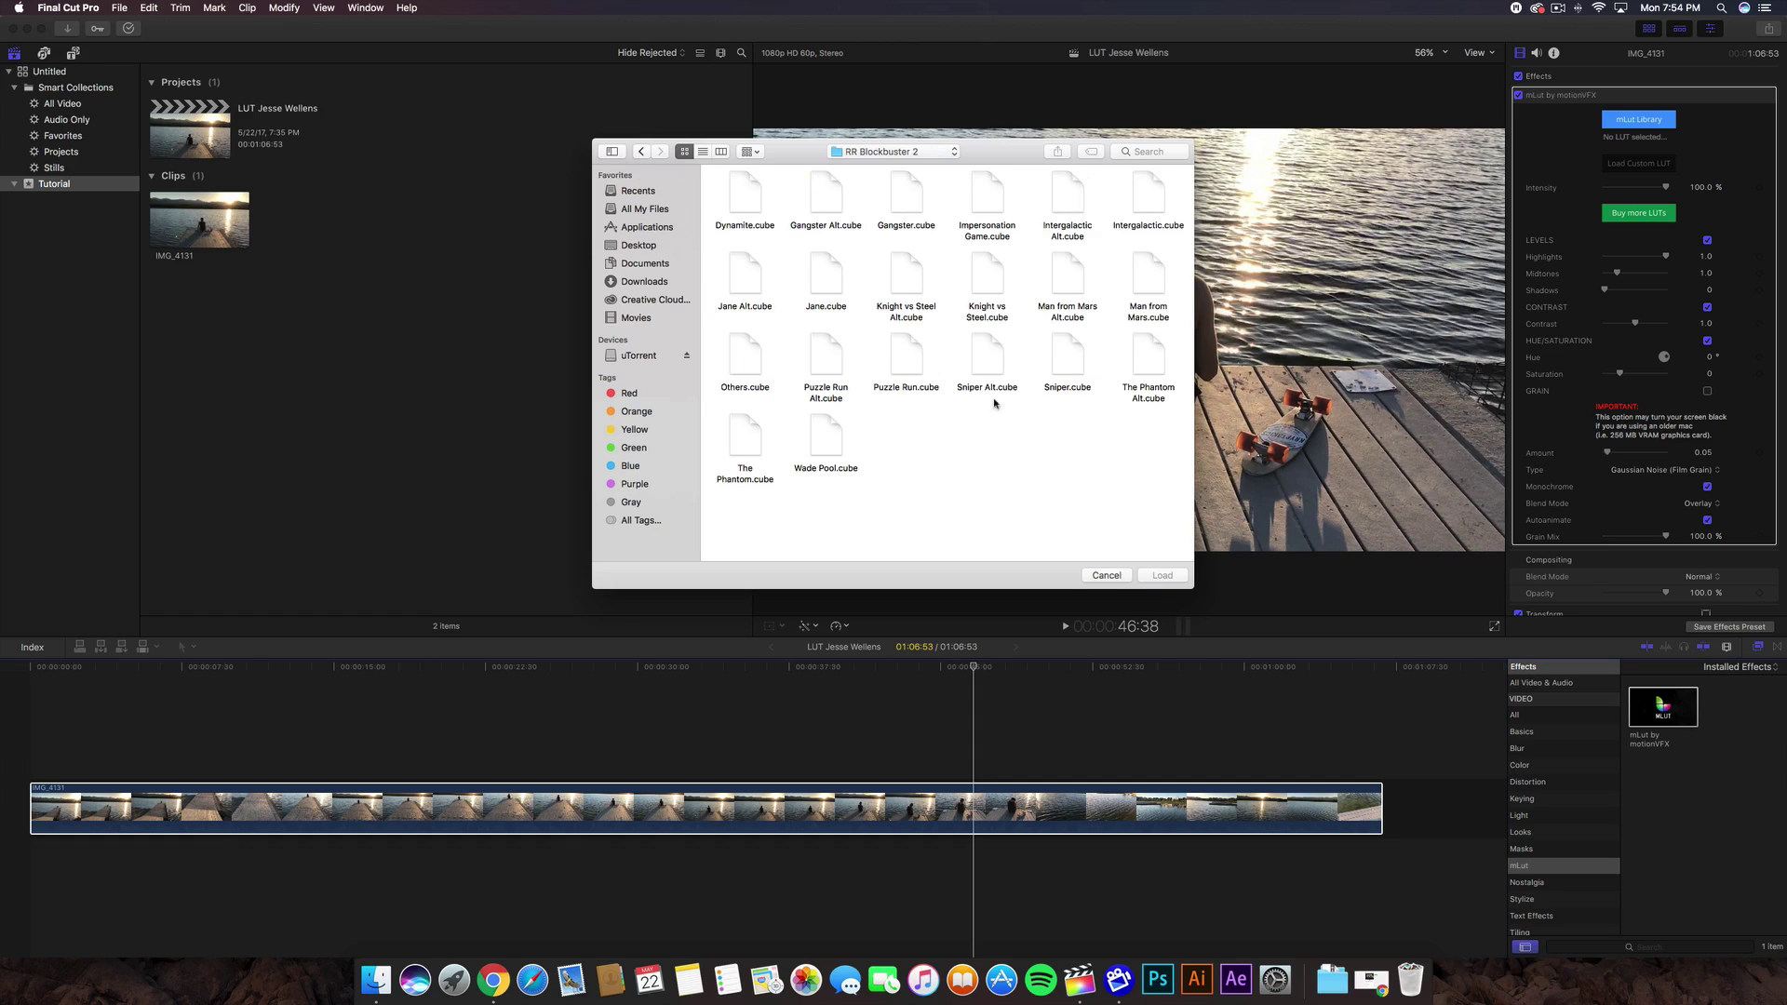
pyautogui.moveTo(1144, 472); pyautogui.dragTo(1122, 458)
pyautogui.click(1058, 365)
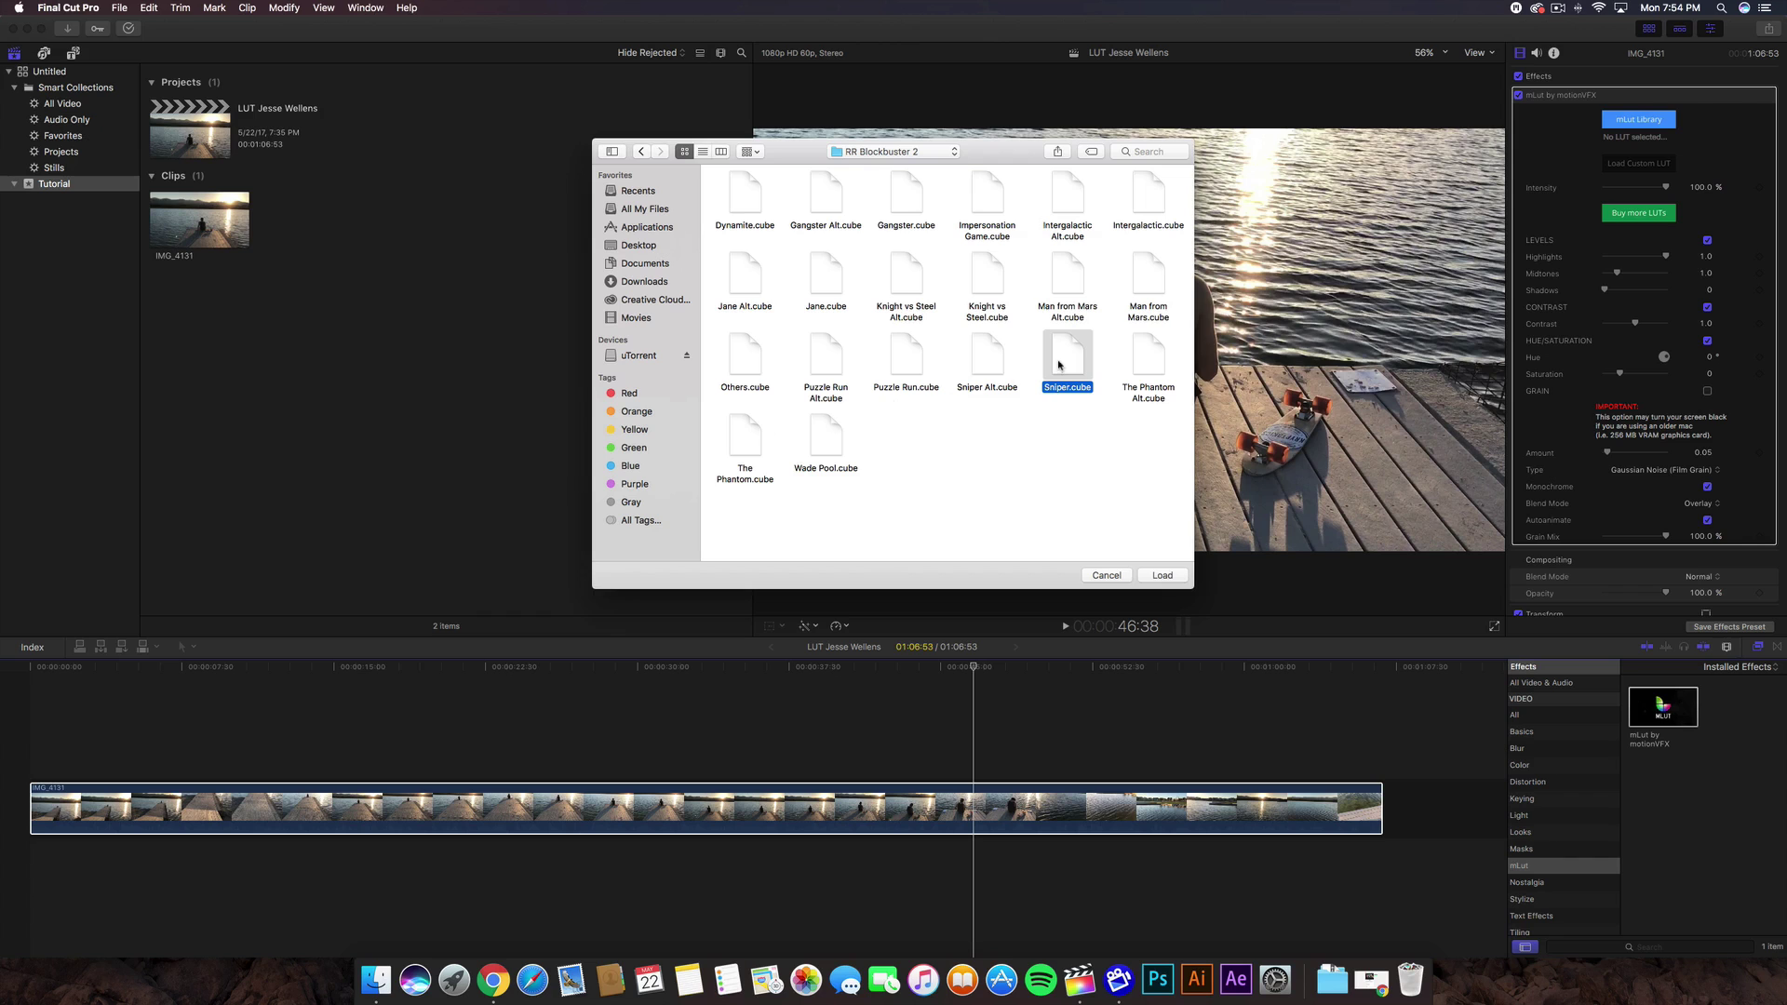
# - Apply Sniper.cube, then load Mockingbird.cube from RR Blockbuster 1 and preview it across the clip
pyautogui.click(1176, 578)
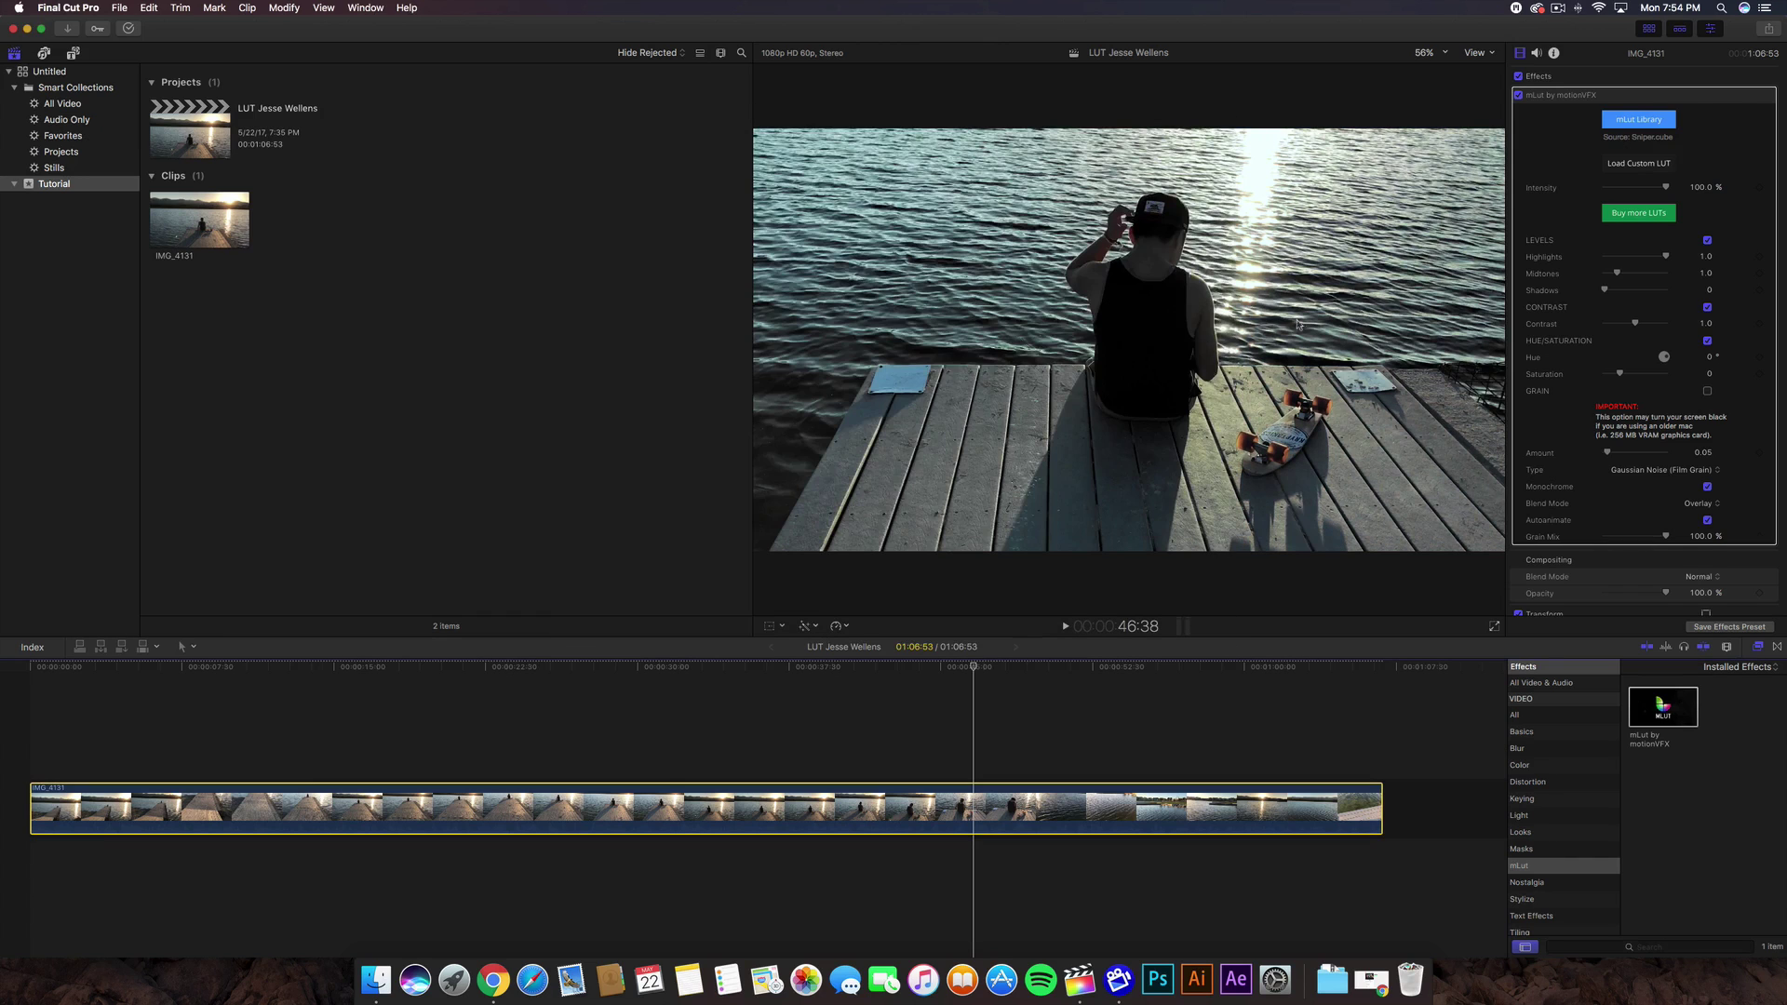
pyautogui.moveTo(782, 666); pyautogui.dragTo(840, 668)
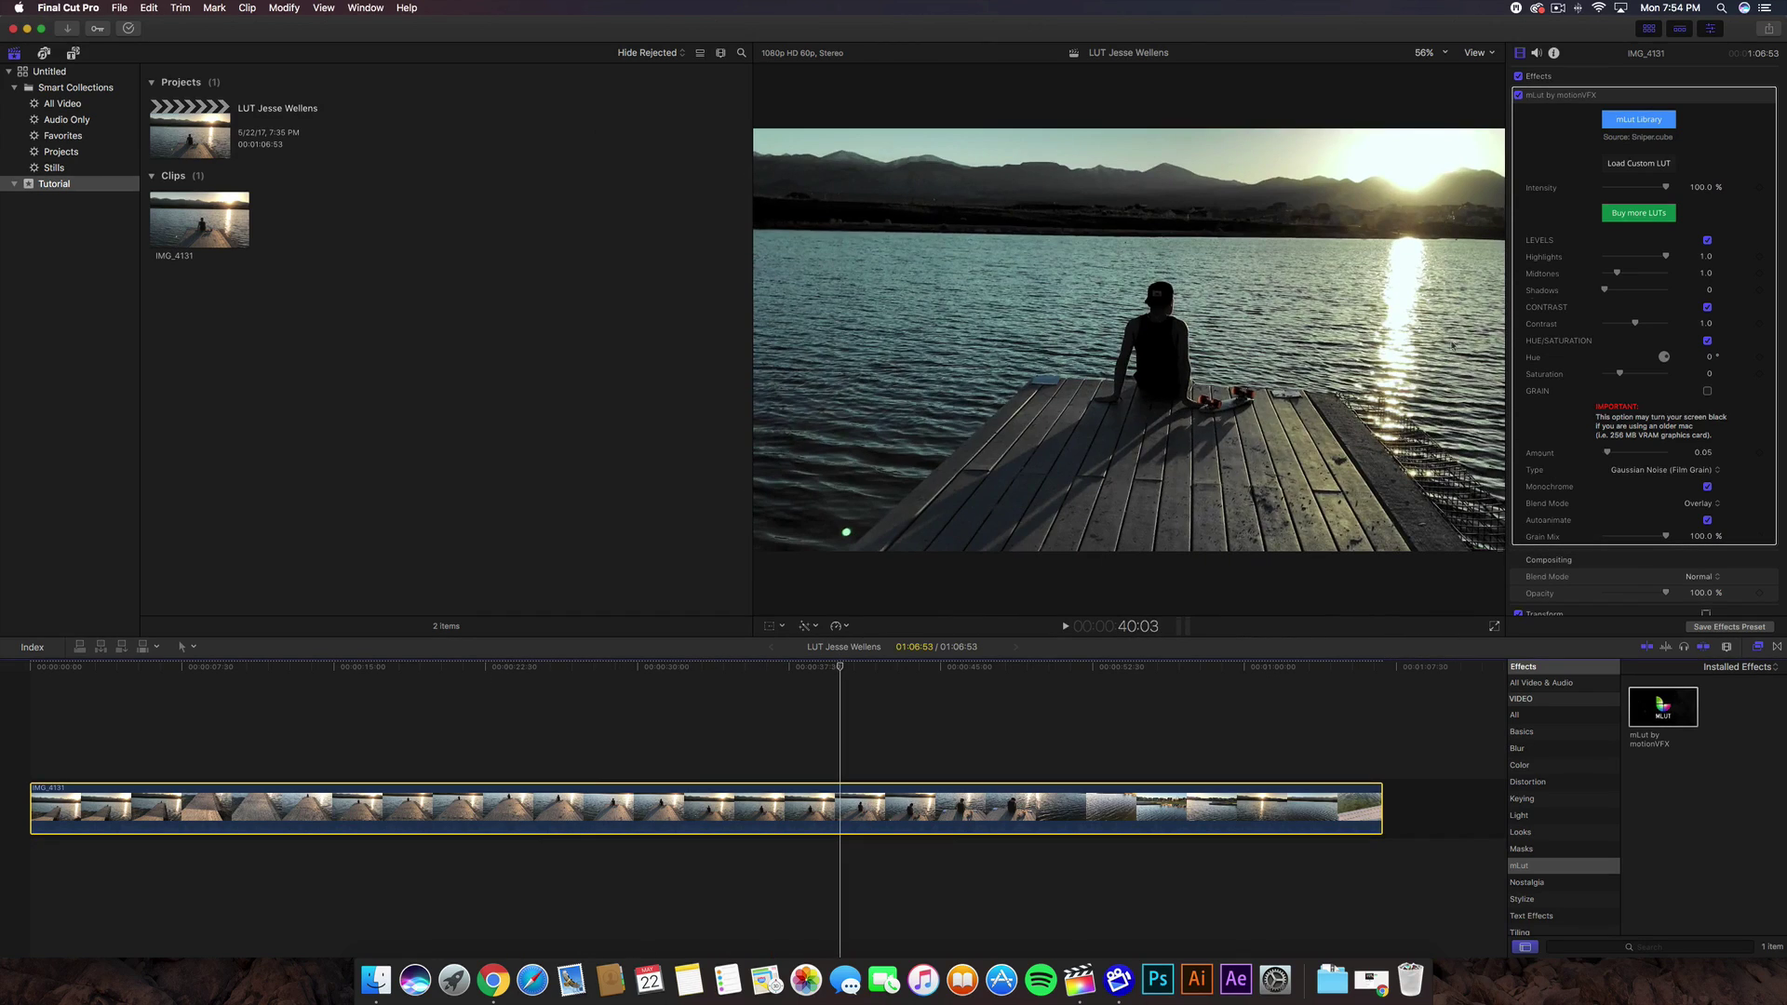
pyautogui.click(1633, 176)
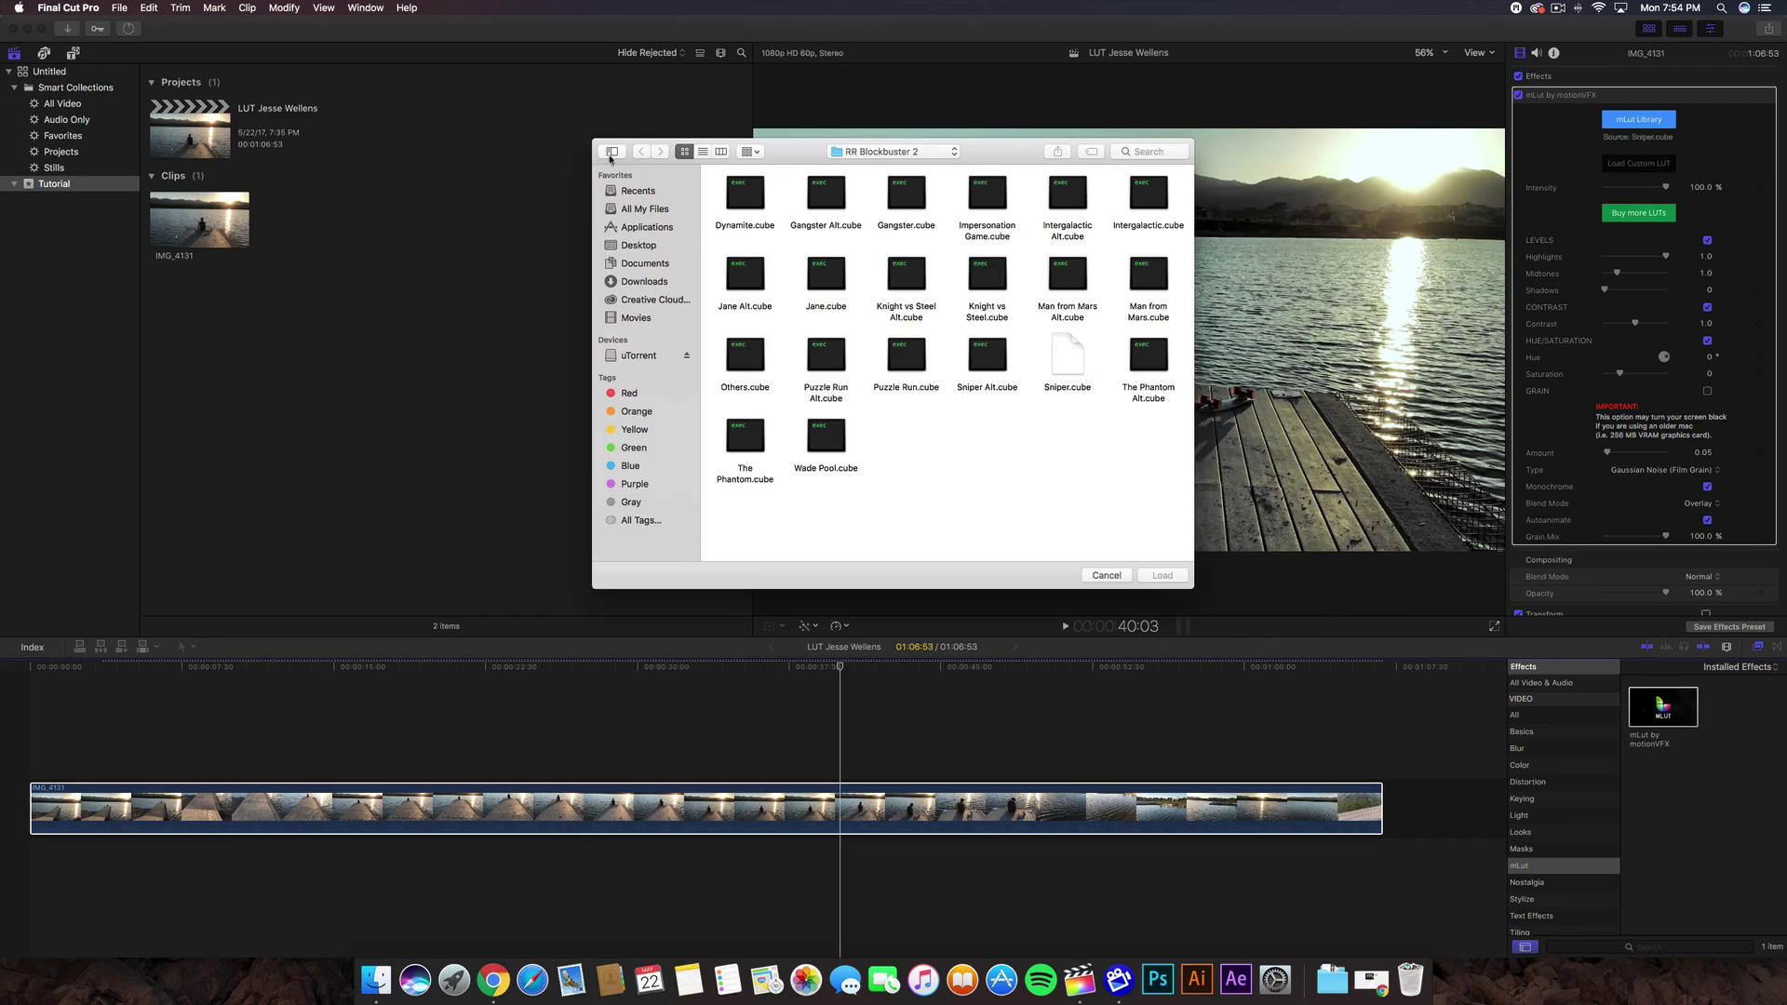
pyautogui.click(659, 264)
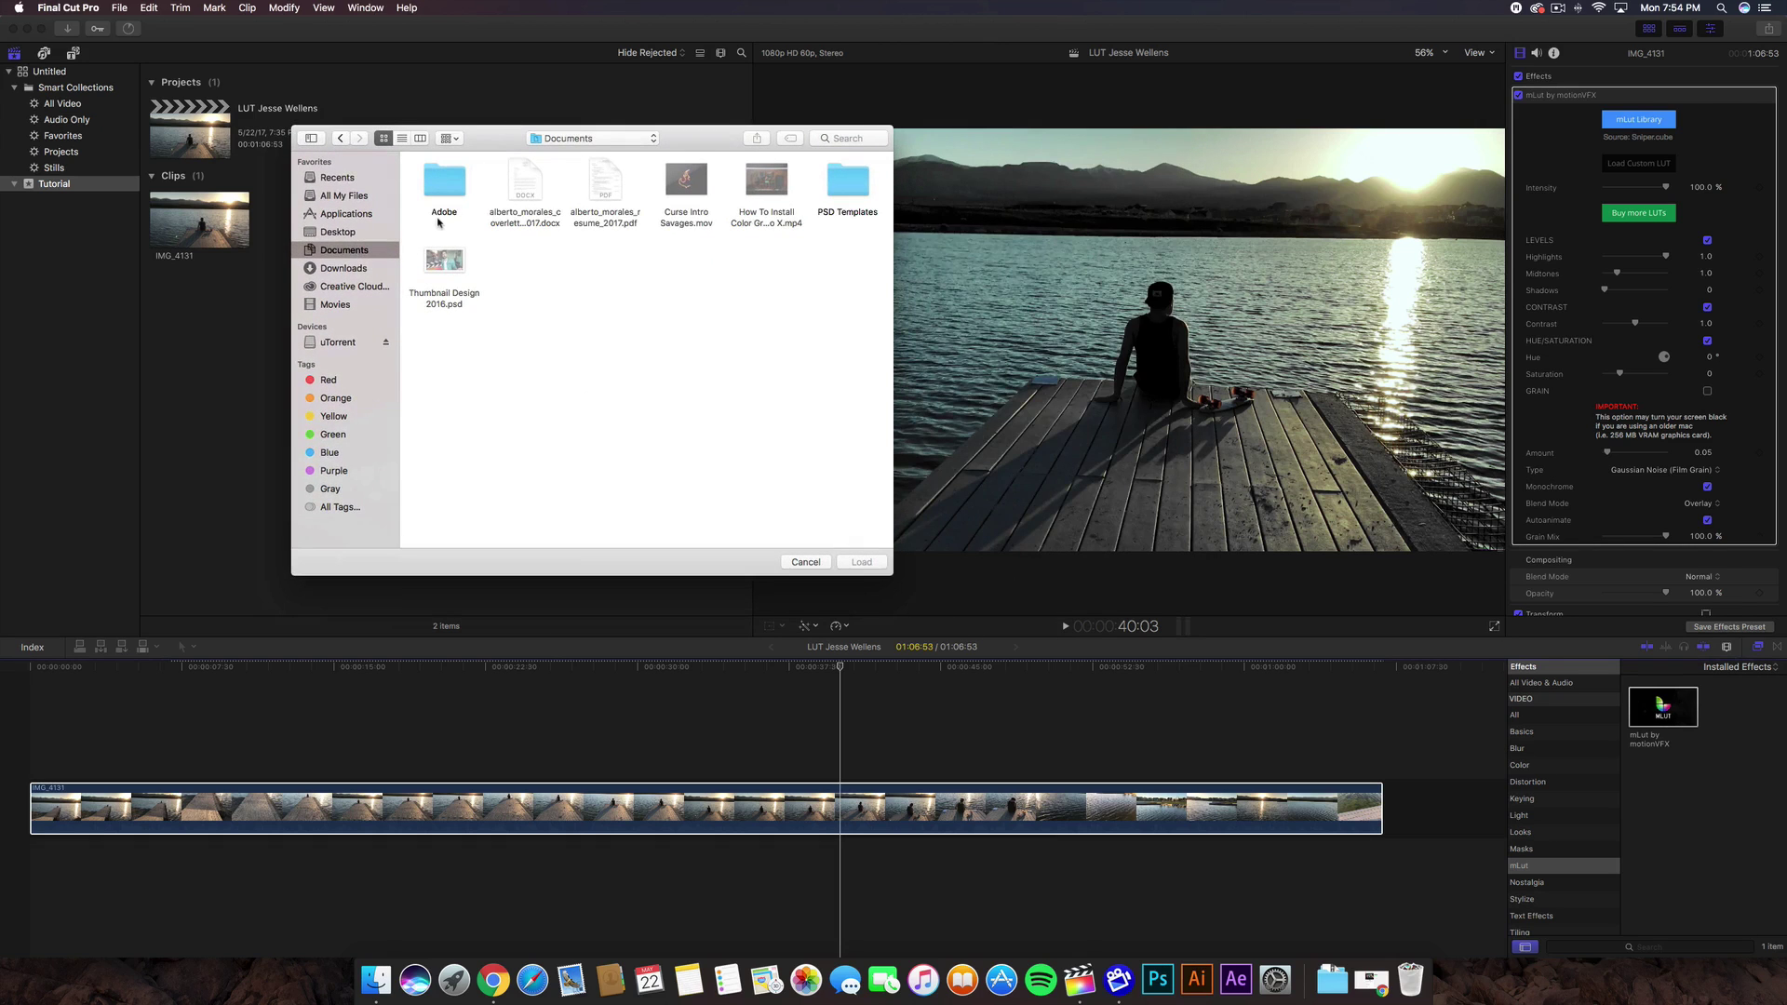
pyautogui.doubleClick(761, 191)
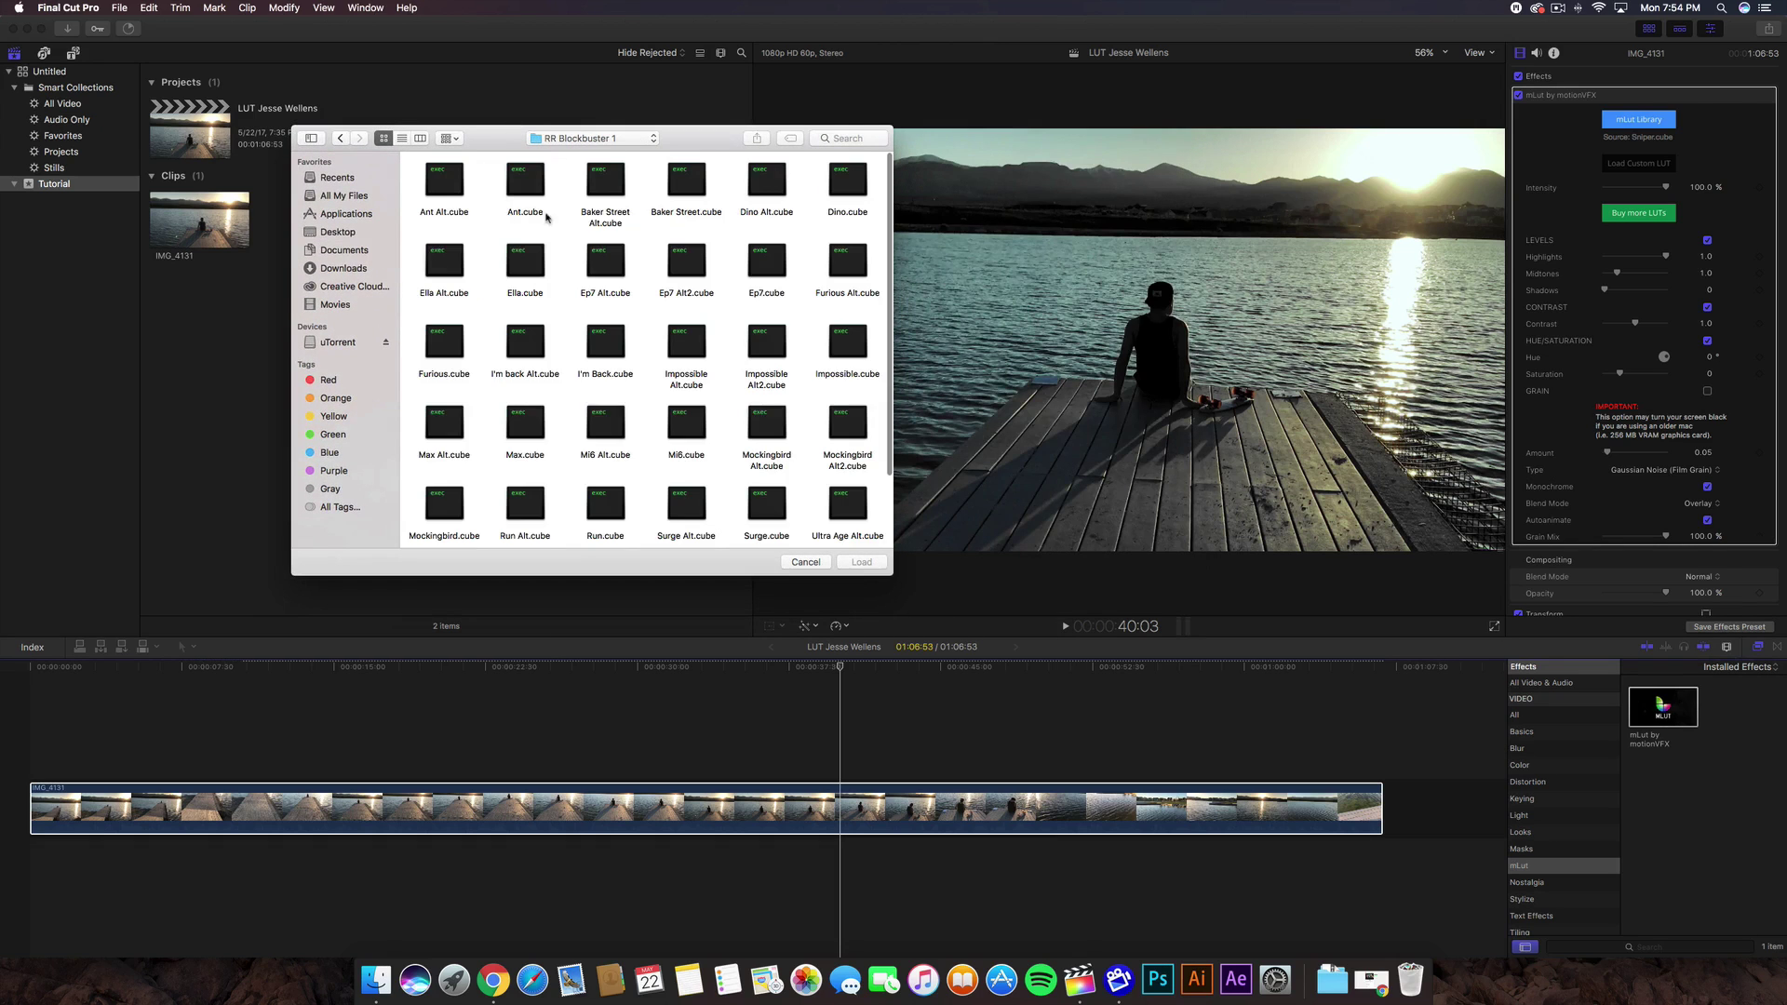
pyautogui.scroll(-3, 765, 270)
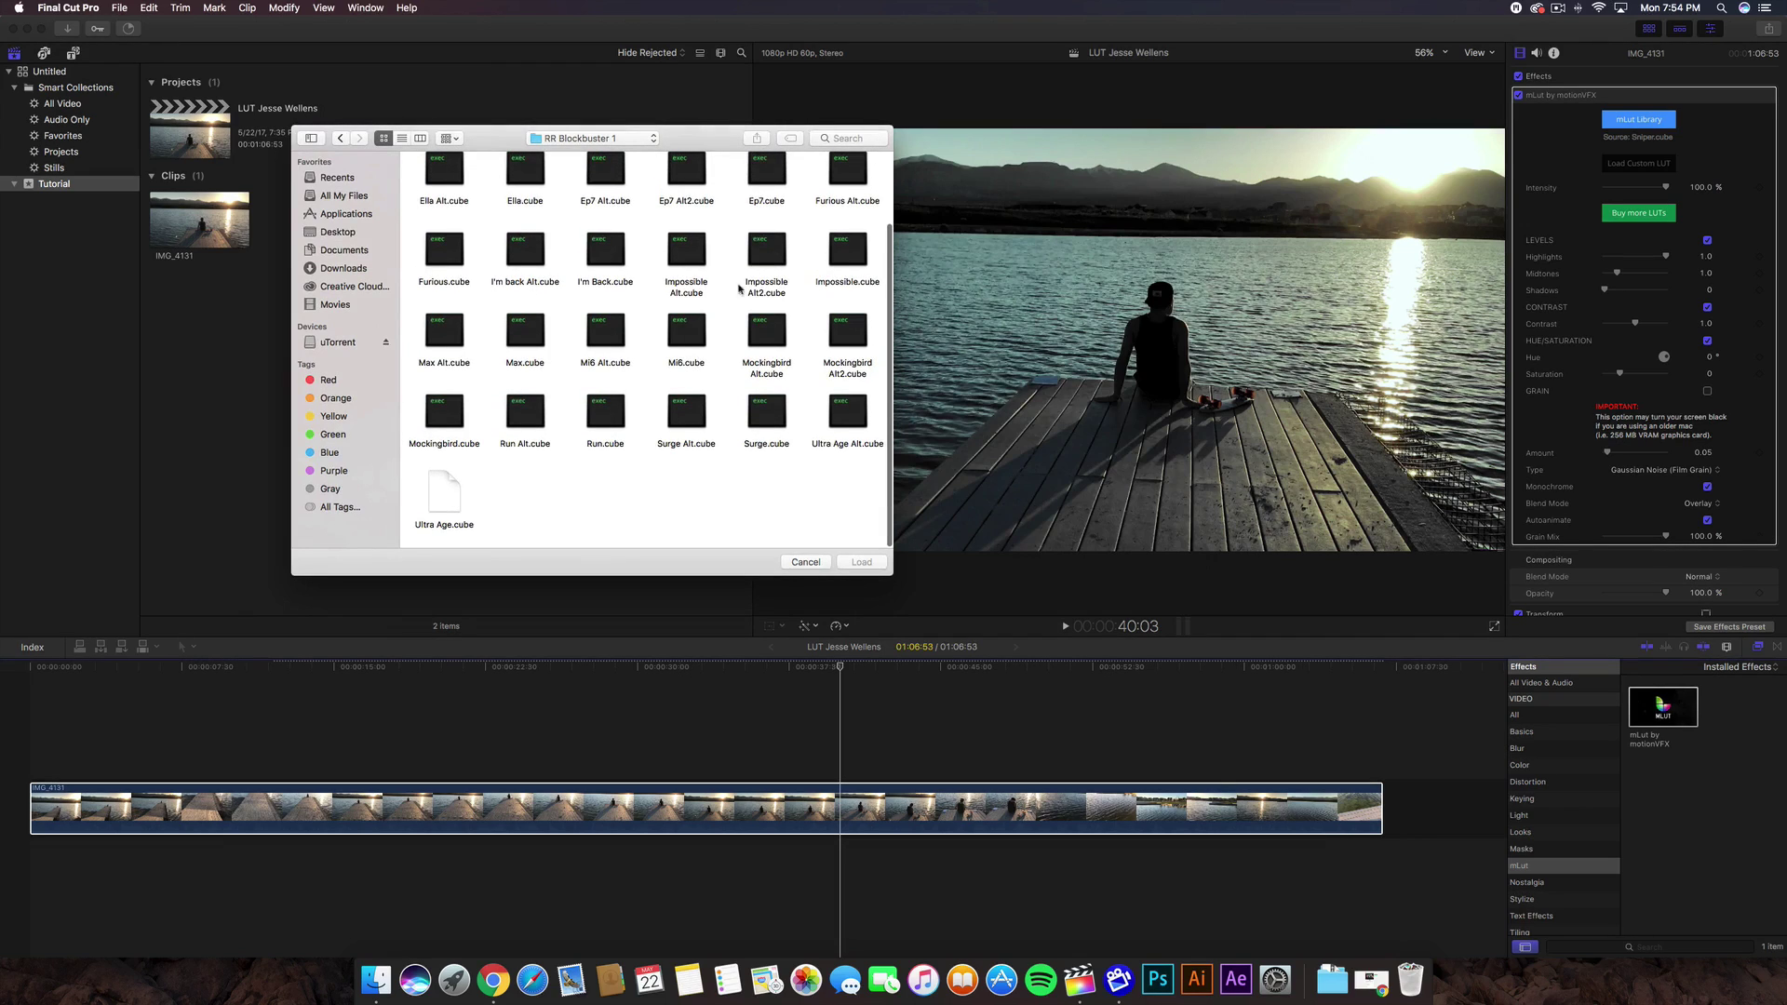
pyautogui.click(769, 248)
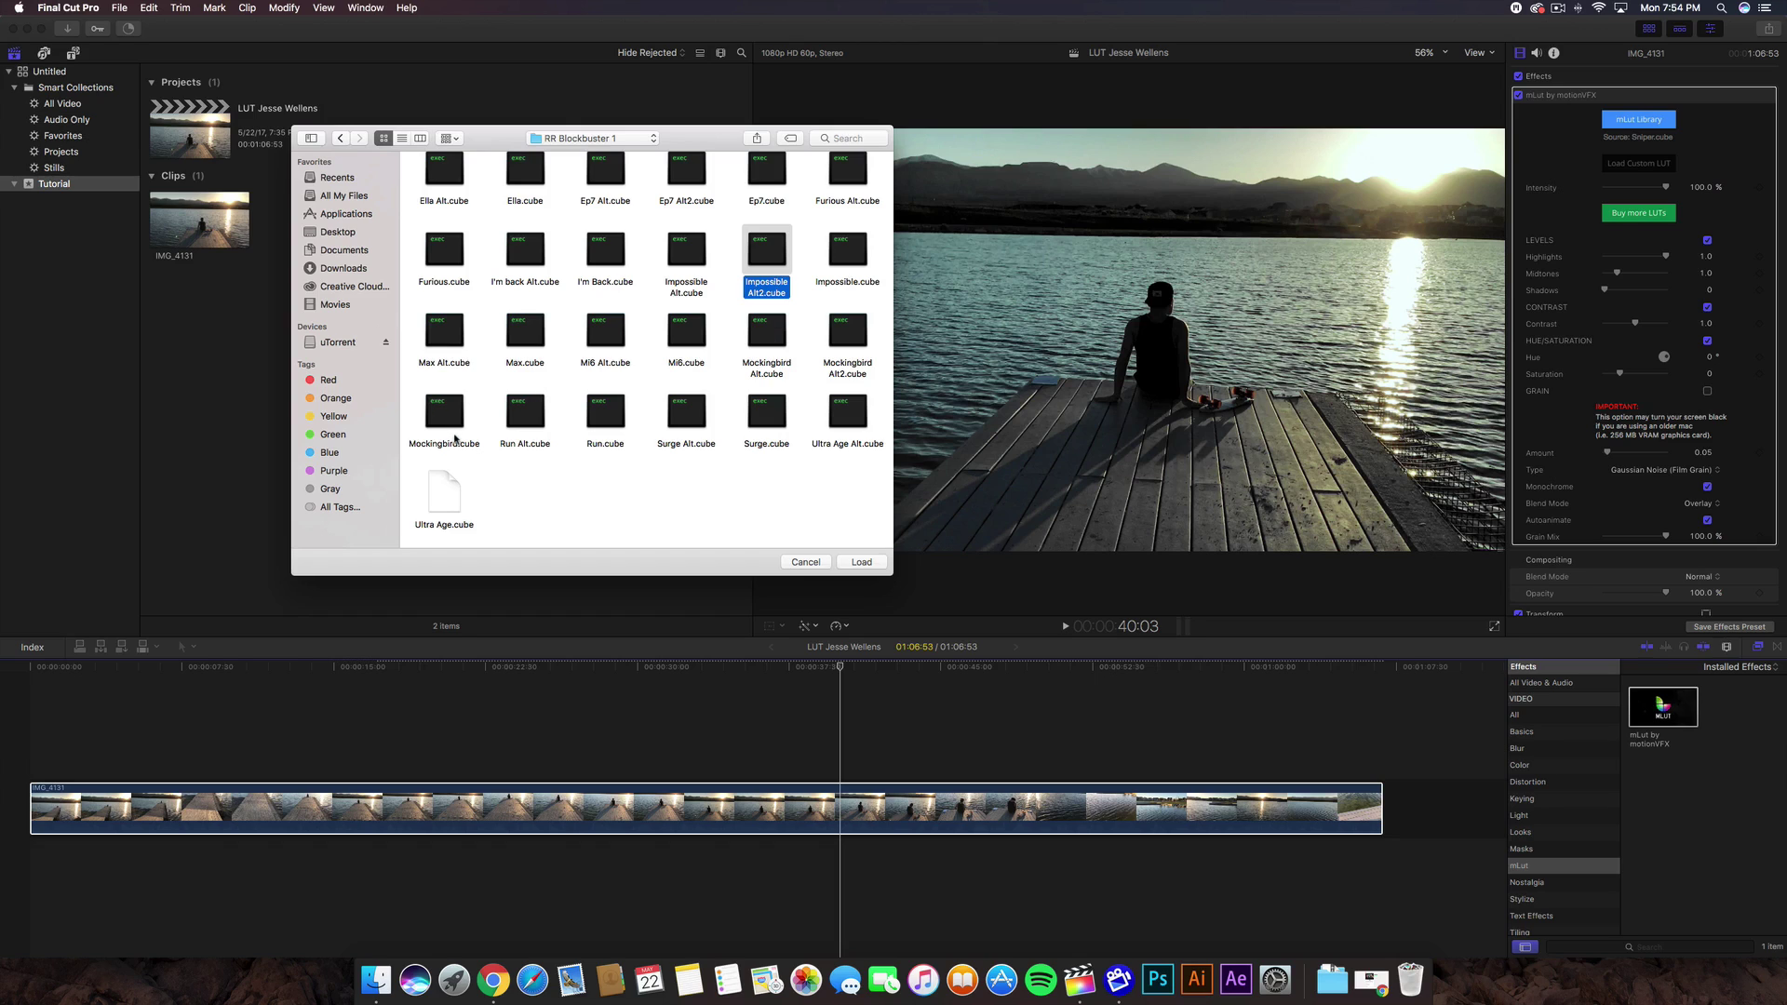
pyautogui.click(445, 413)
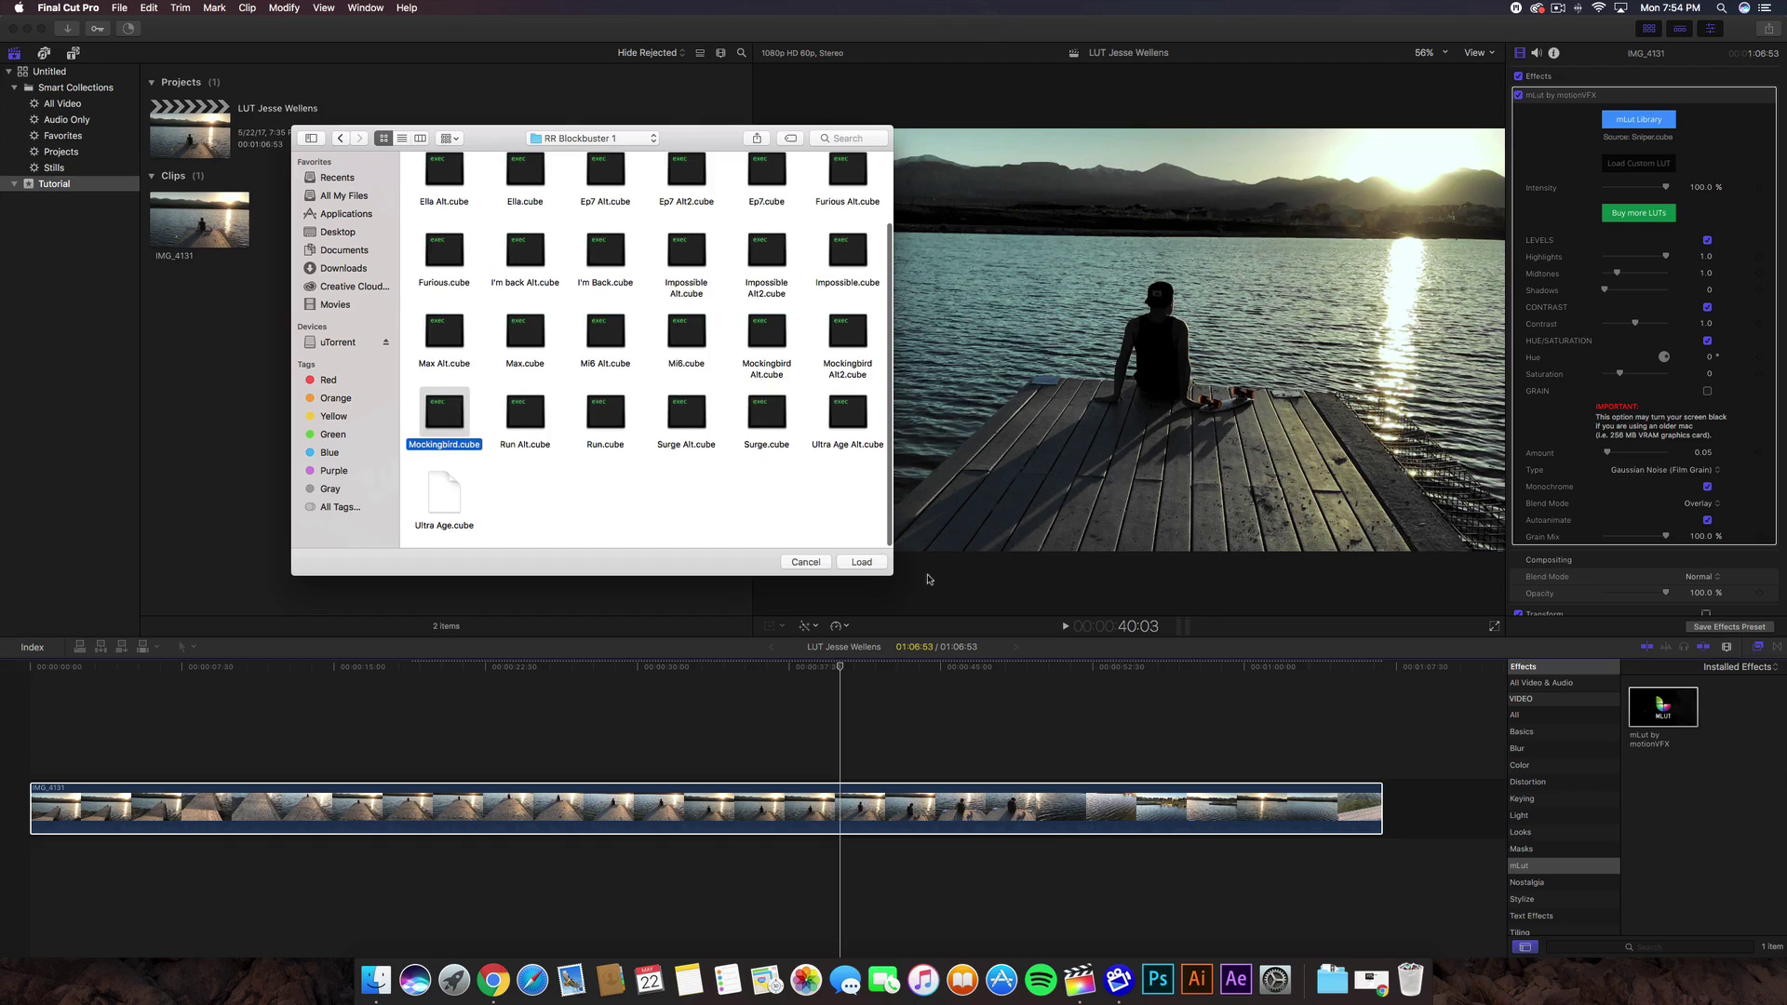
pyautogui.click(860, 562)
pyautogui.moveTo(795, 692); pyautogui.dragTo(983, 685)
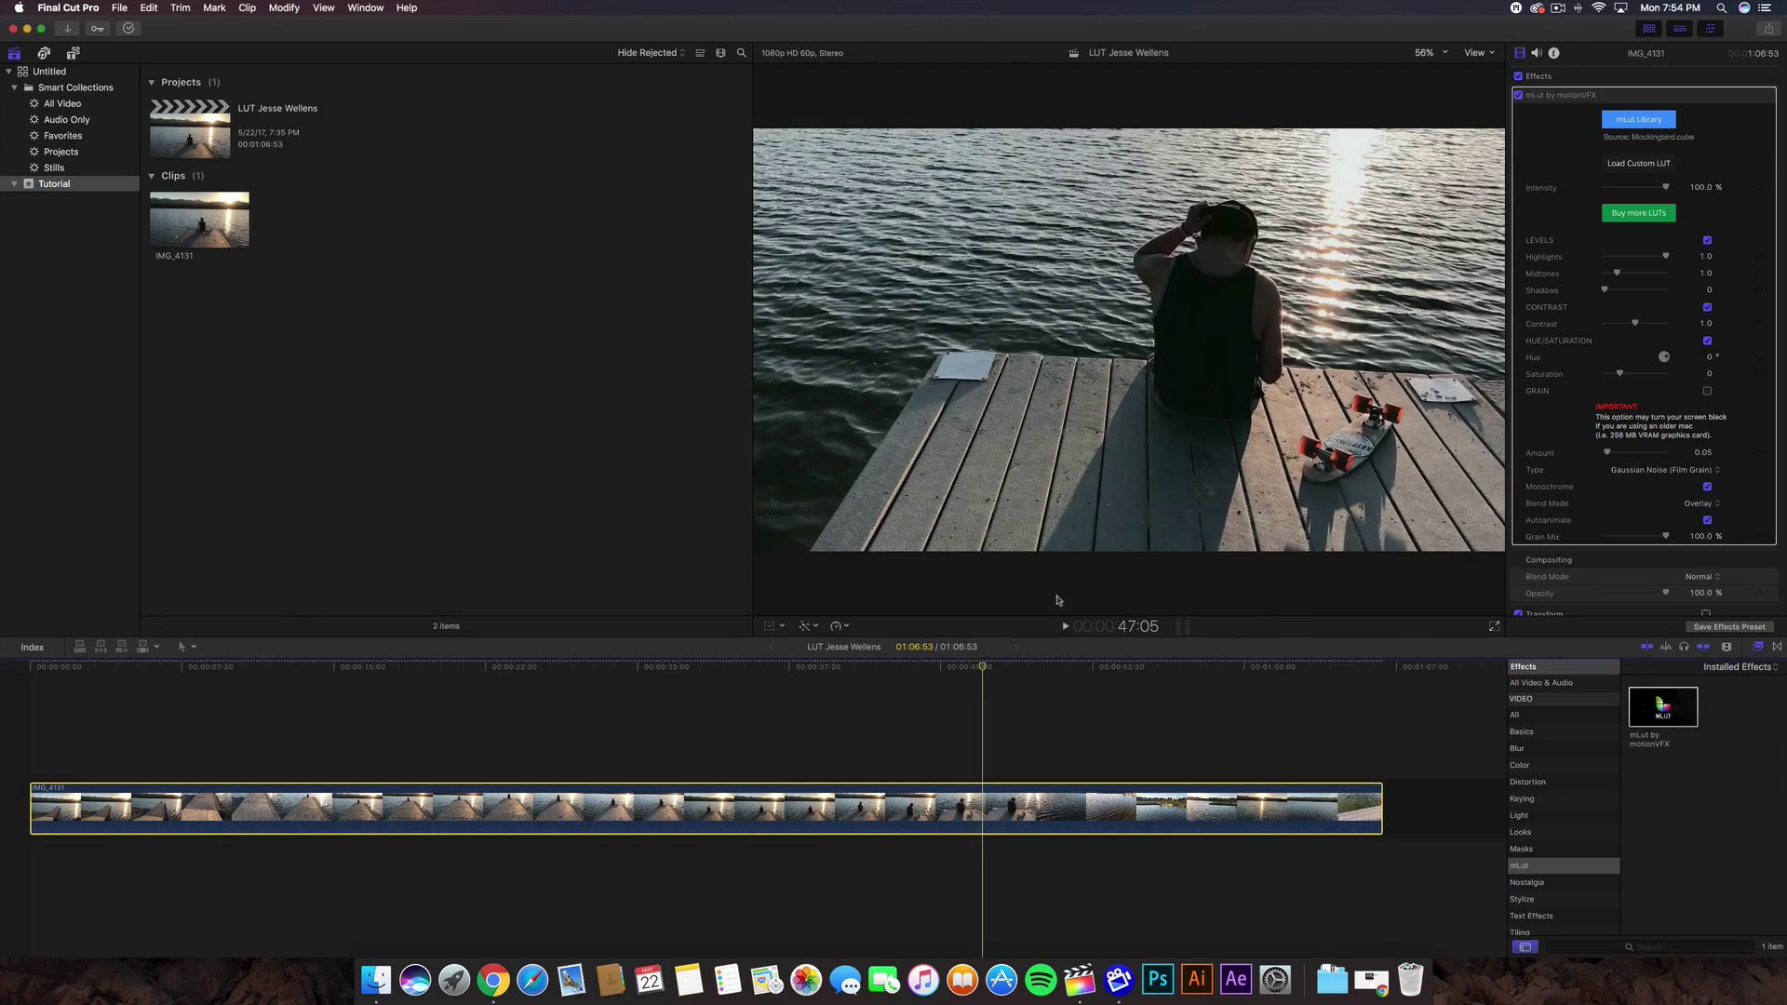
# - Load Furious.cube as the clip's LUT and dismiss the blank LUT library window
pyautogui.click(1654, 164)
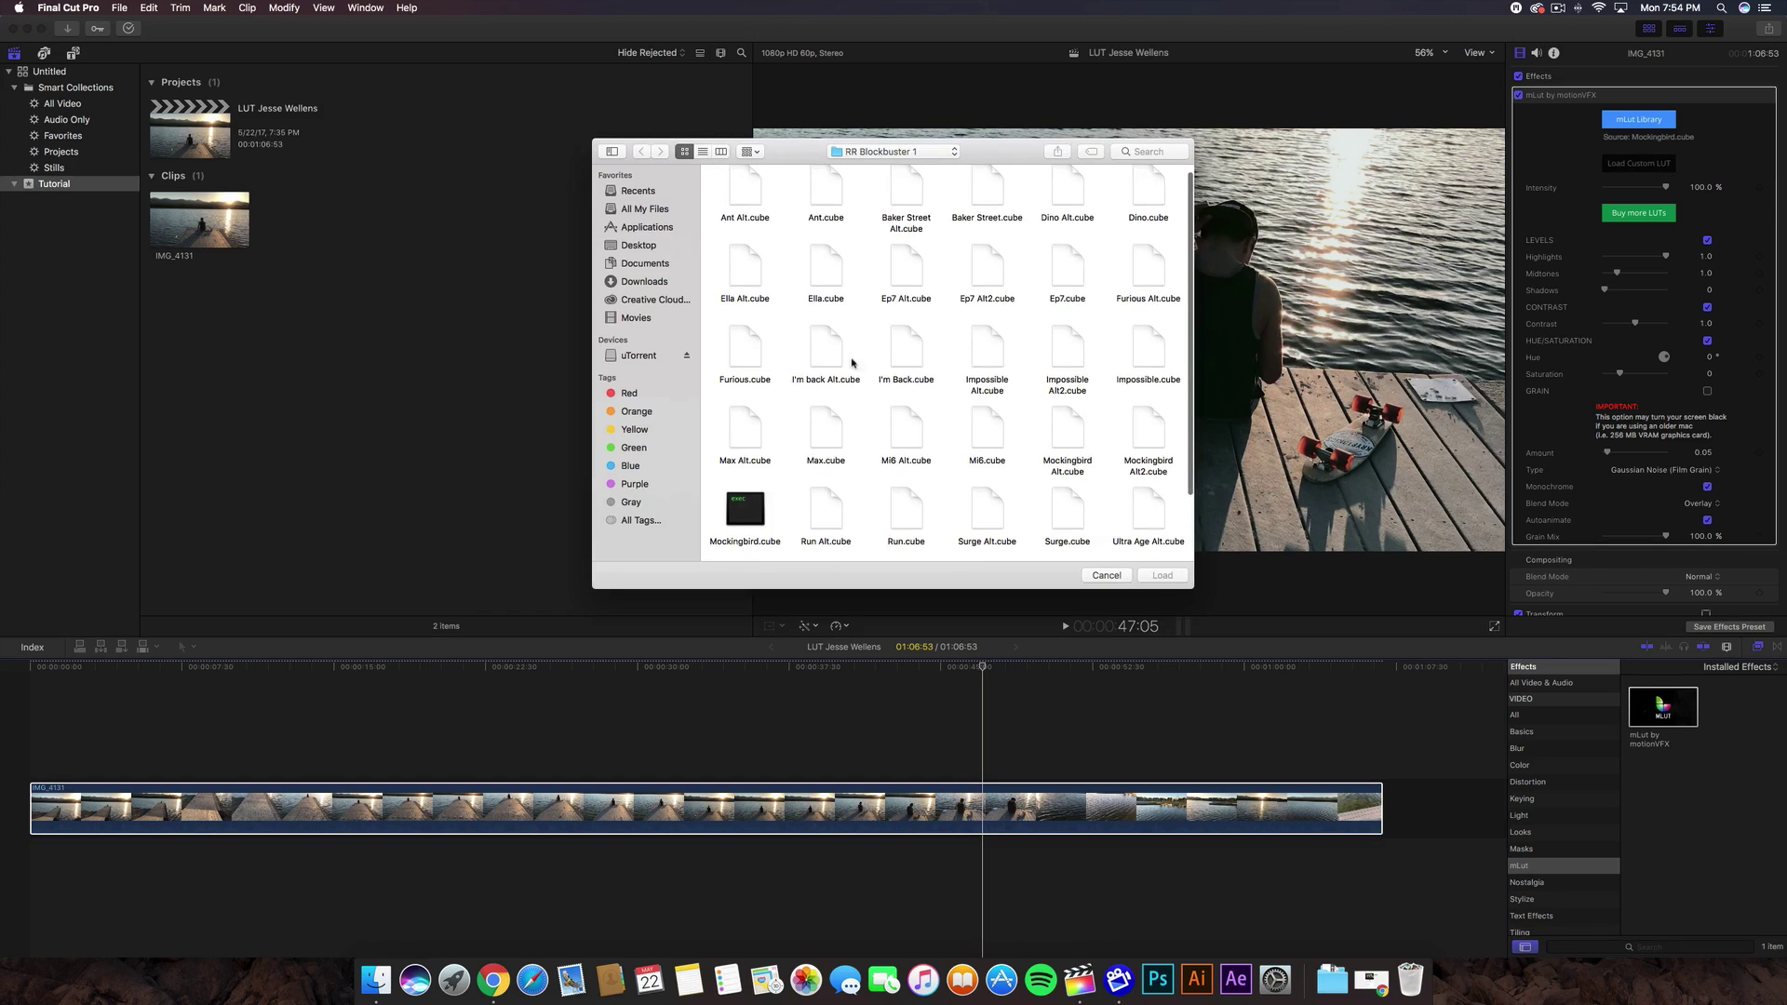
pyautogui.click(744, 359)
pyautogui.click(1169, 576)
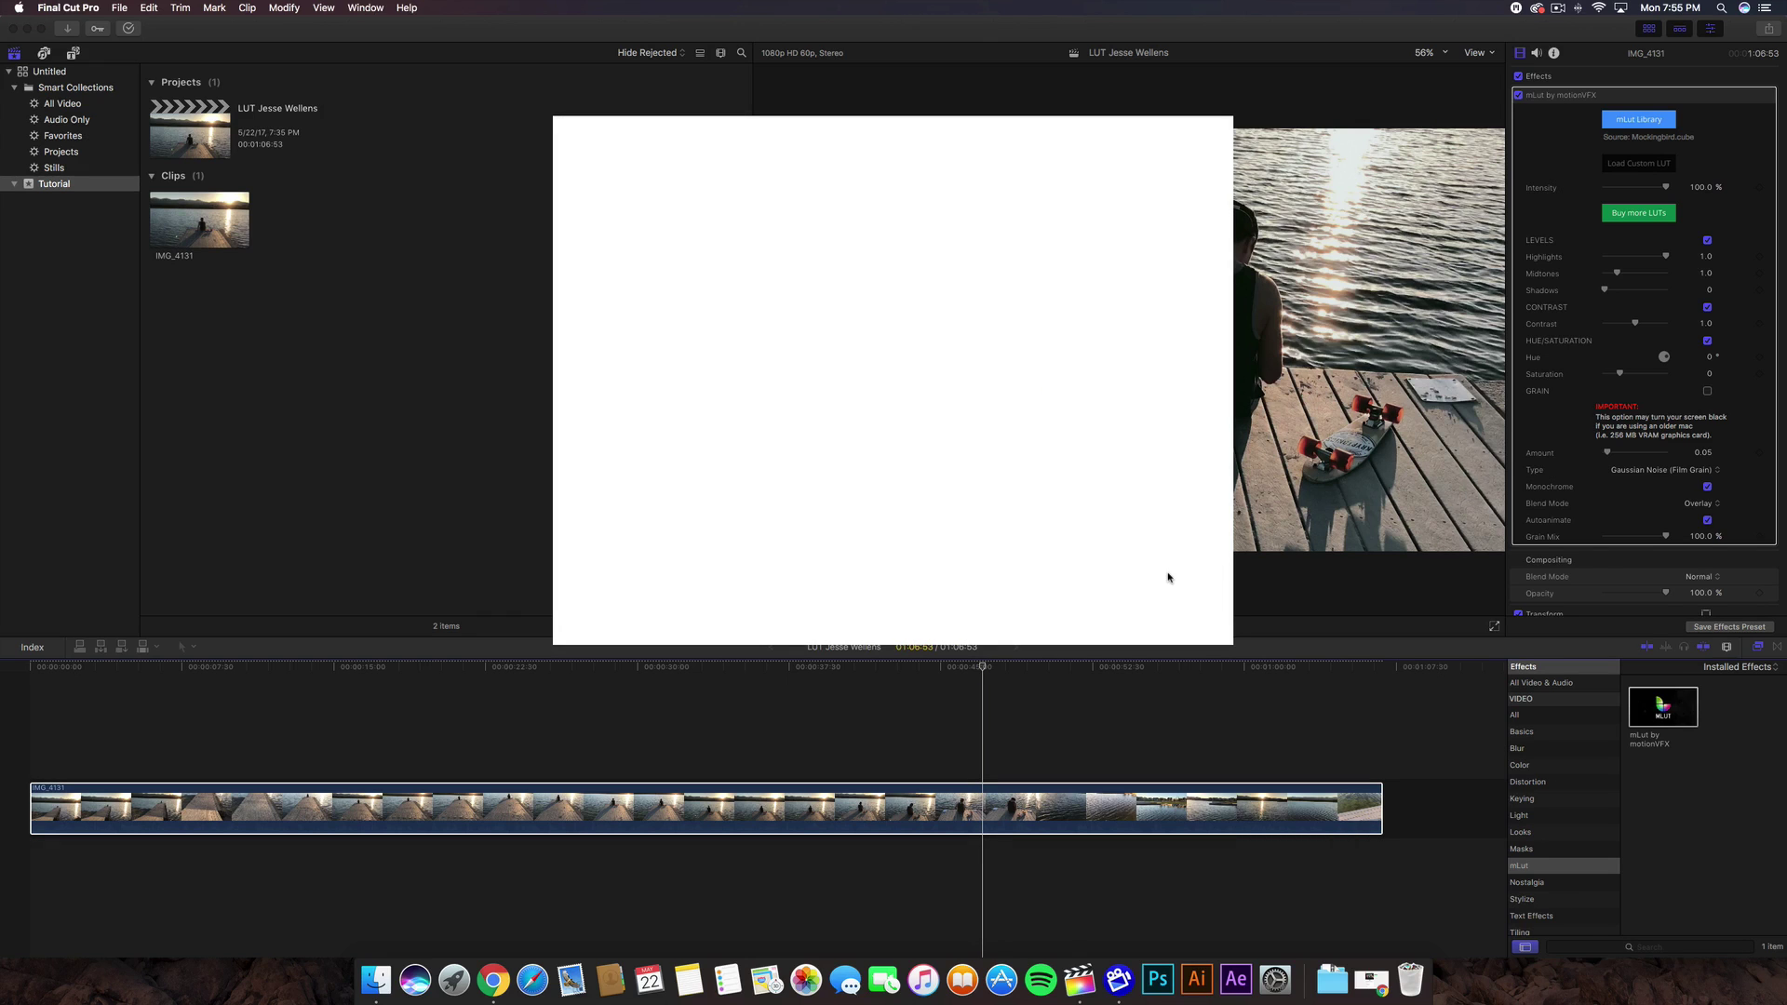
pyautogui.click(1168, 577)
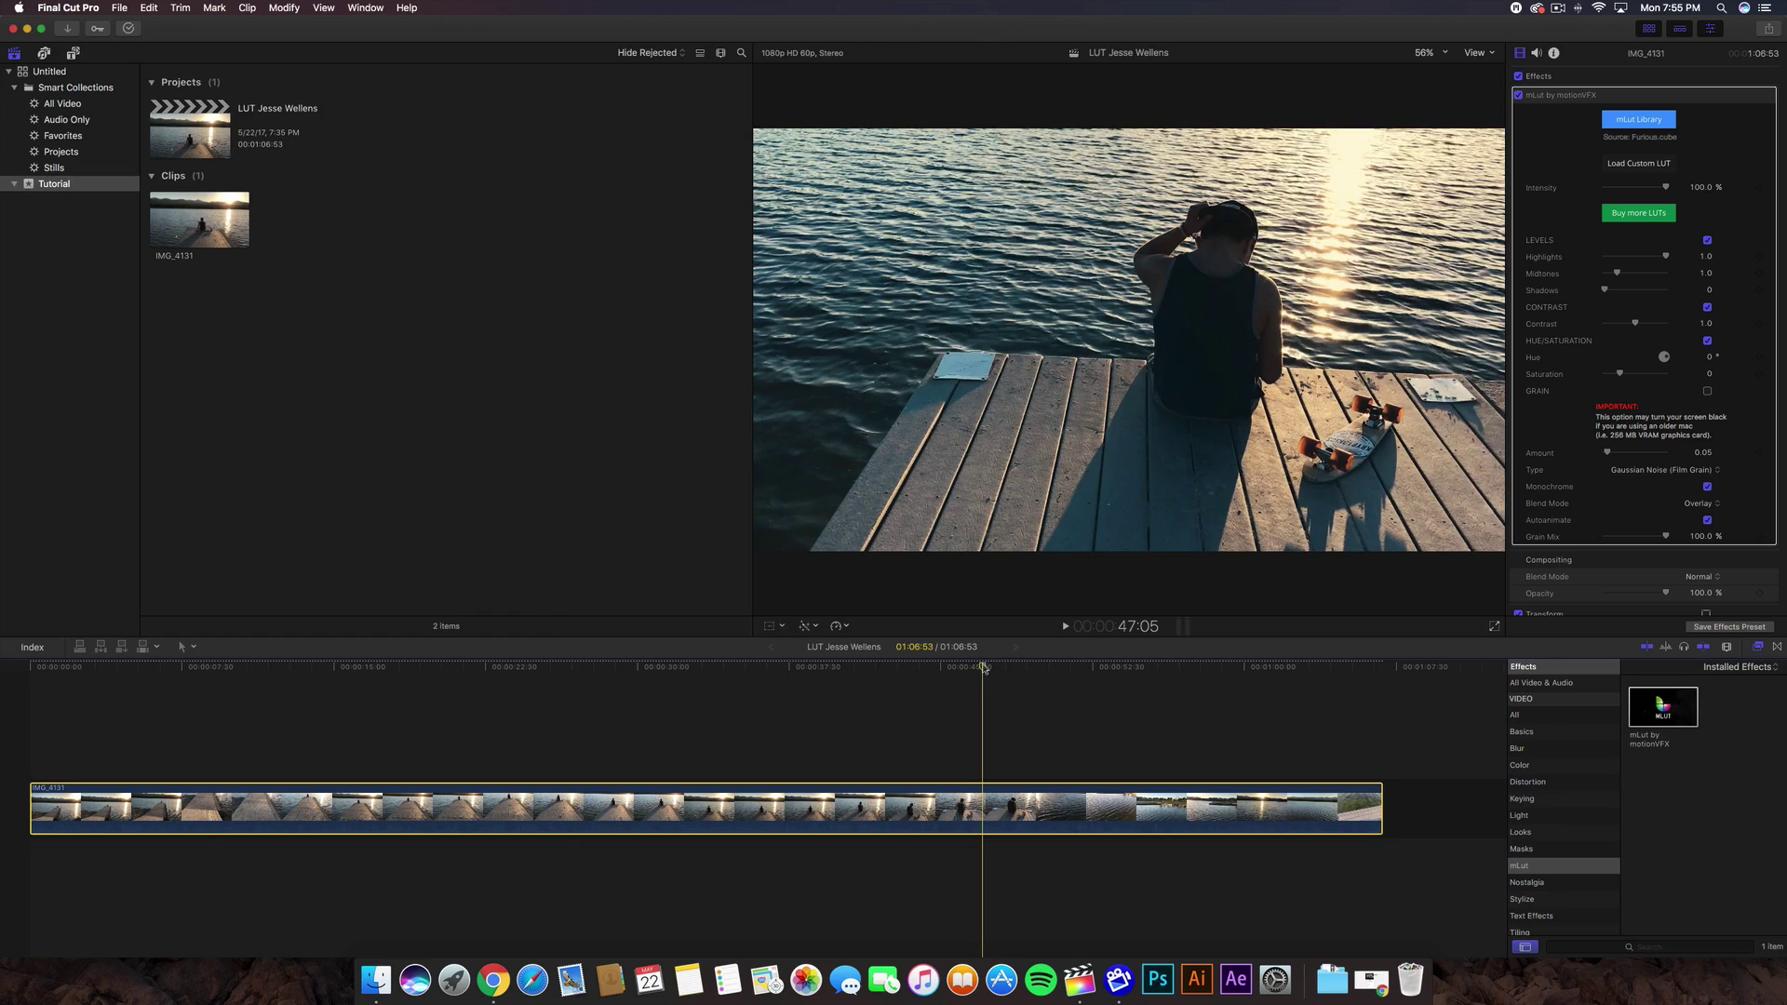
# - Scrub back to 31:35 and set the mLut levels to Midtones 1.26 and Shadows 0.04, keeping Highlights at 1.0
pyautogui.click(942, 666)
pyautogui.moveTo(940, 666); pyautogui.dragTo(670, 668)
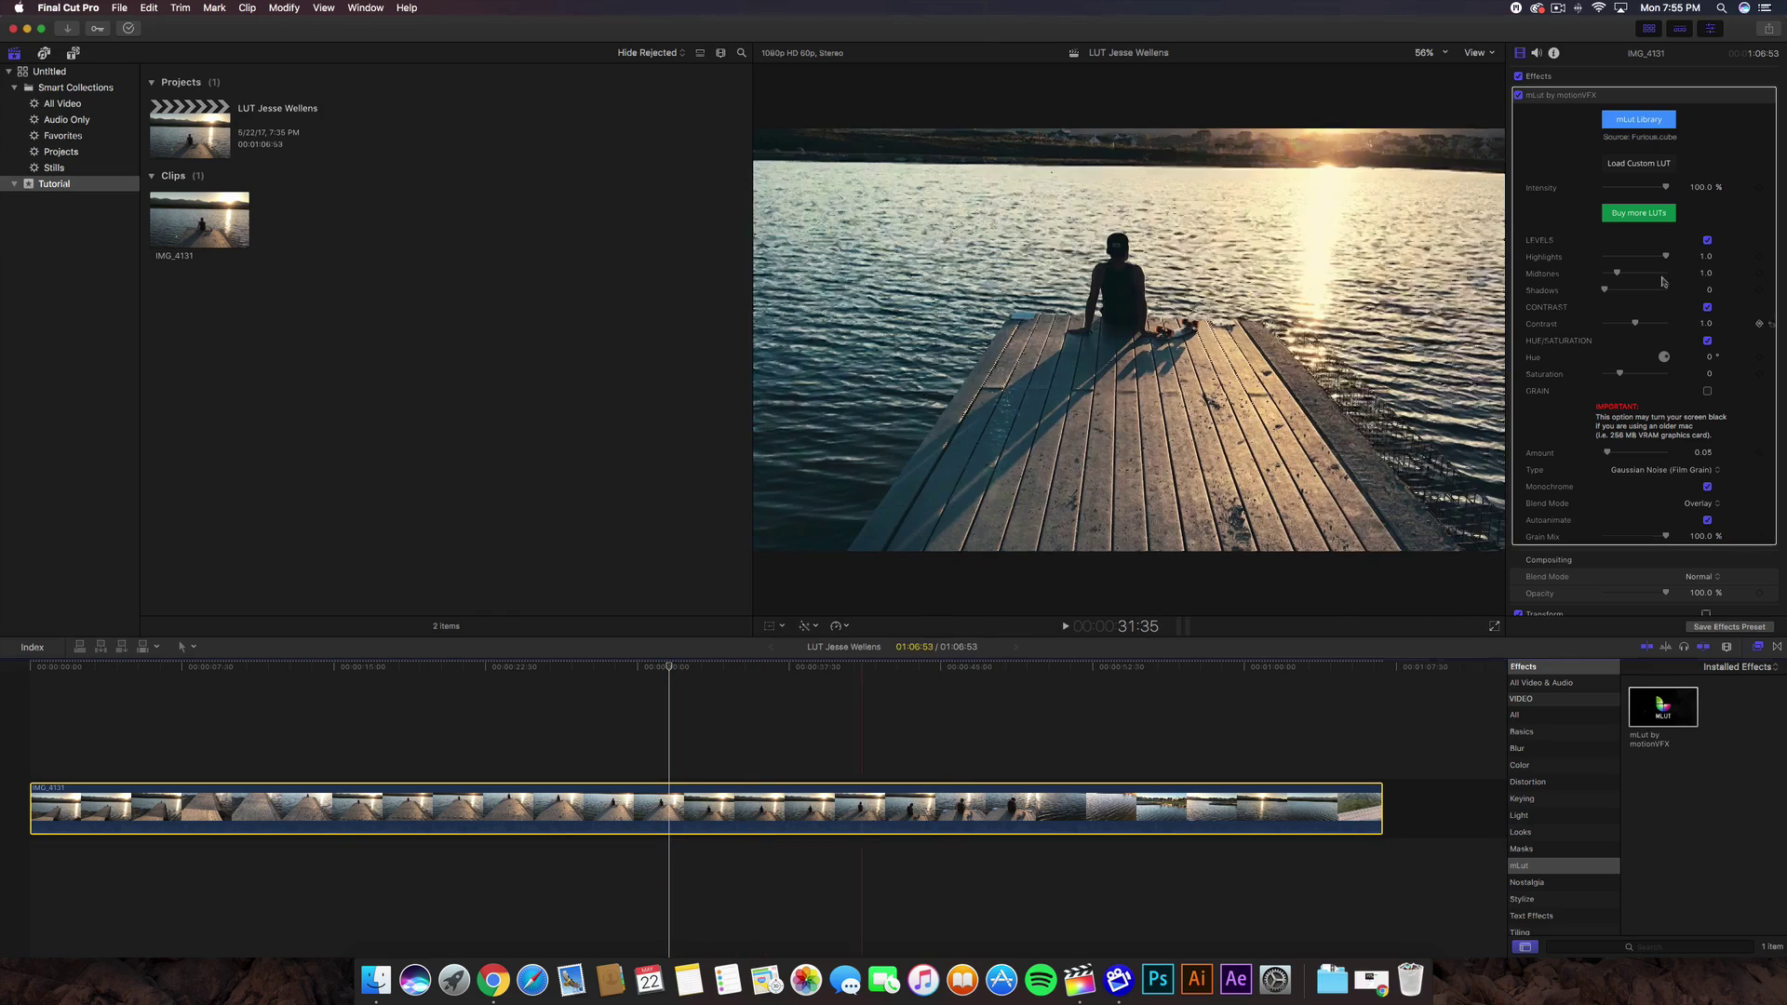
pyautogui.moveTo(1667, 256); pyautogui.dragTo(1591, 293)
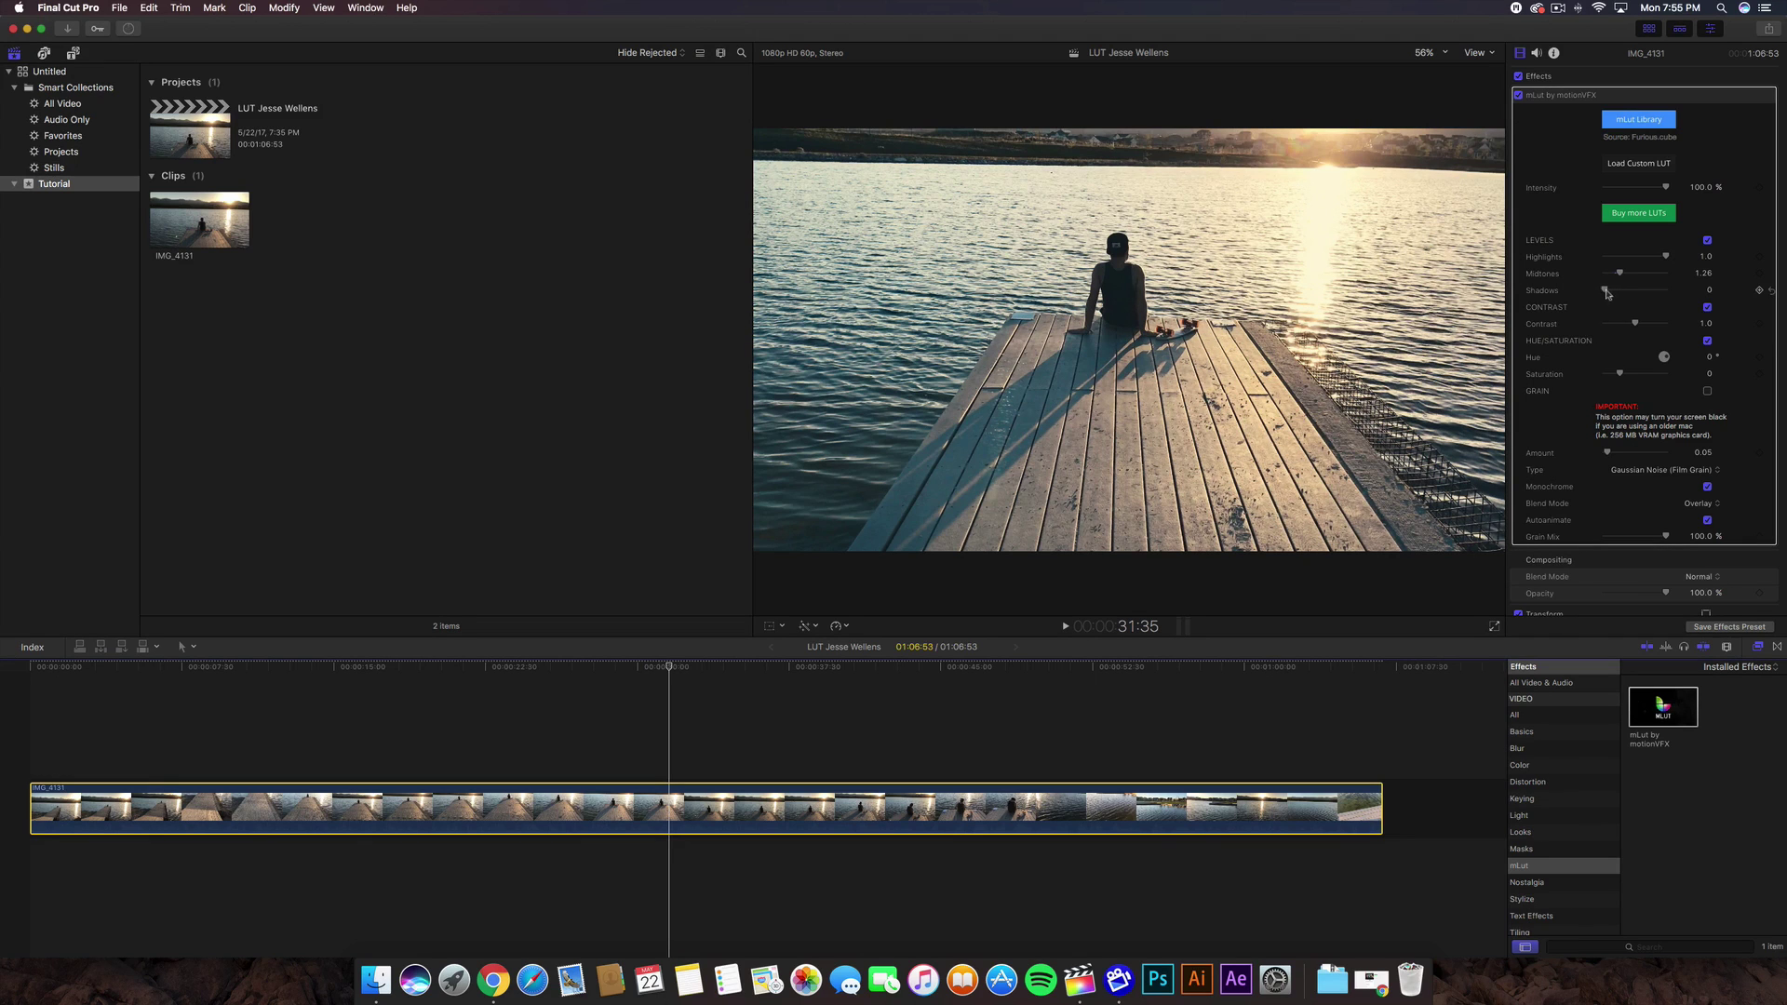
pyautogui.moveTo(1604, 291); pyautogui.dragTo(1602, 291)
pyautogui.scroll(-2, 1602, 291)
pyautogui.scroll(2, 1605, 232)
pyautogui.scroll(-5, 1605, 113)
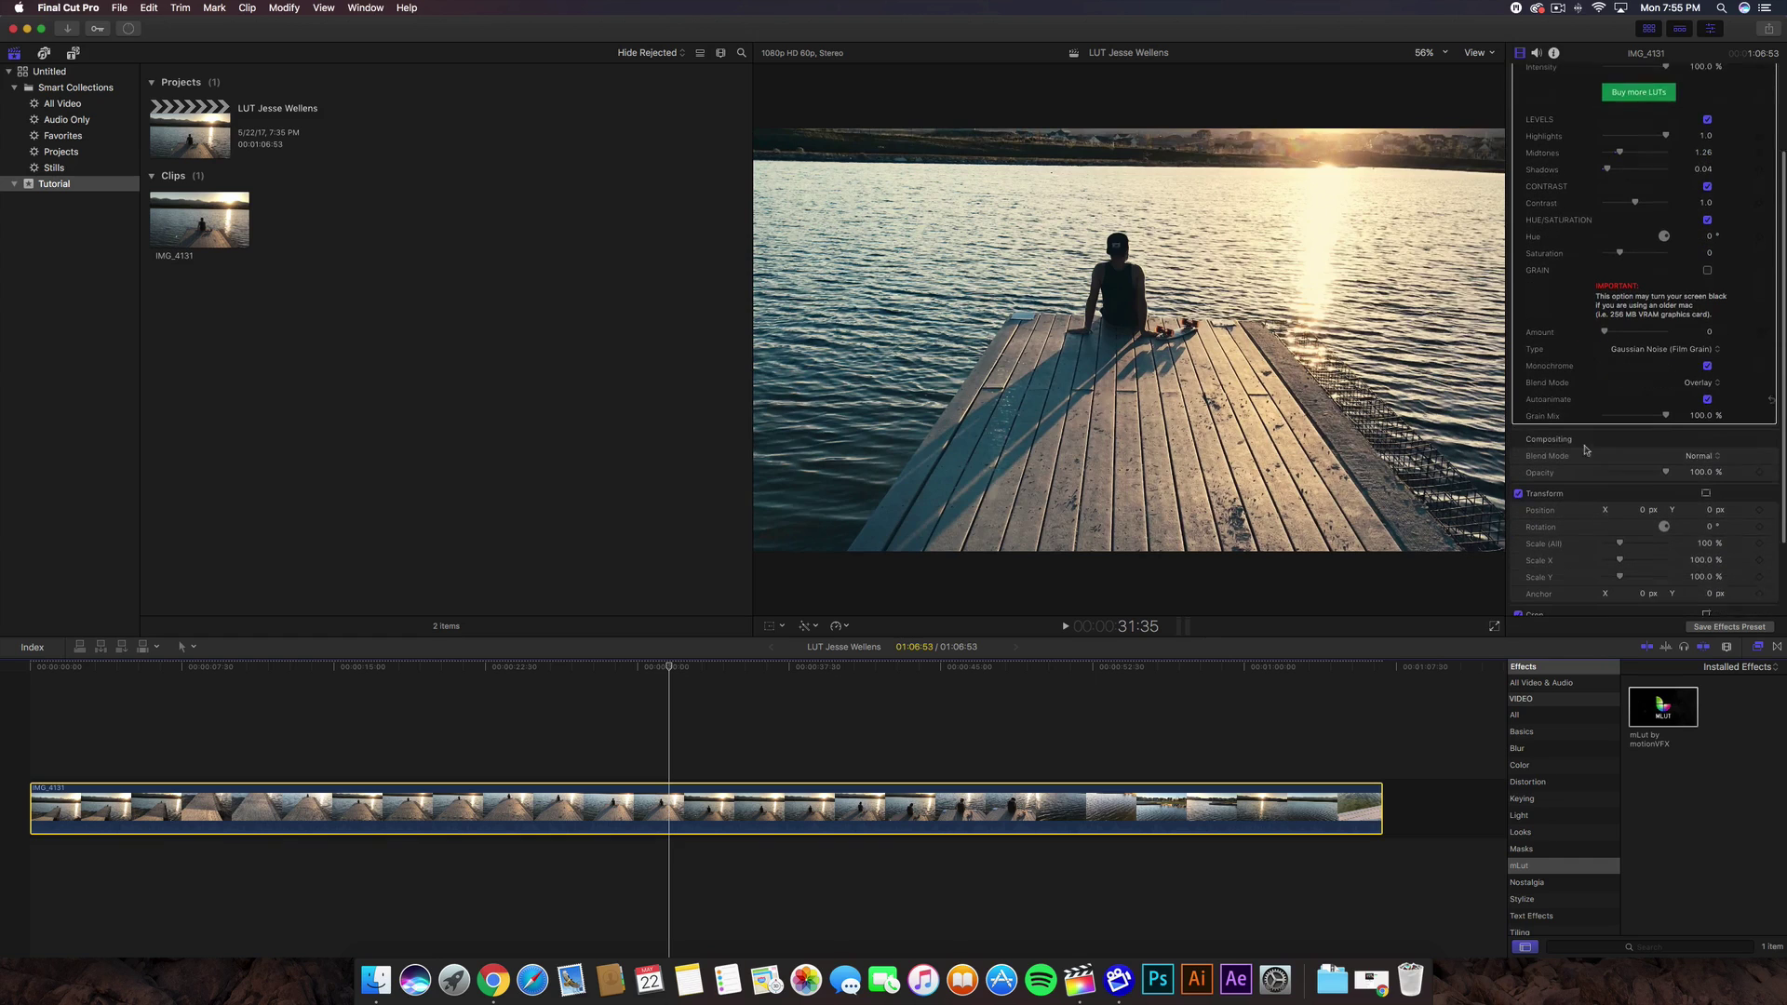
# - Raise the Shadows puck slightly on the Color Board's Exposure tab
pyautogui.press('super+6')
pyautogui.click(1710, 73)
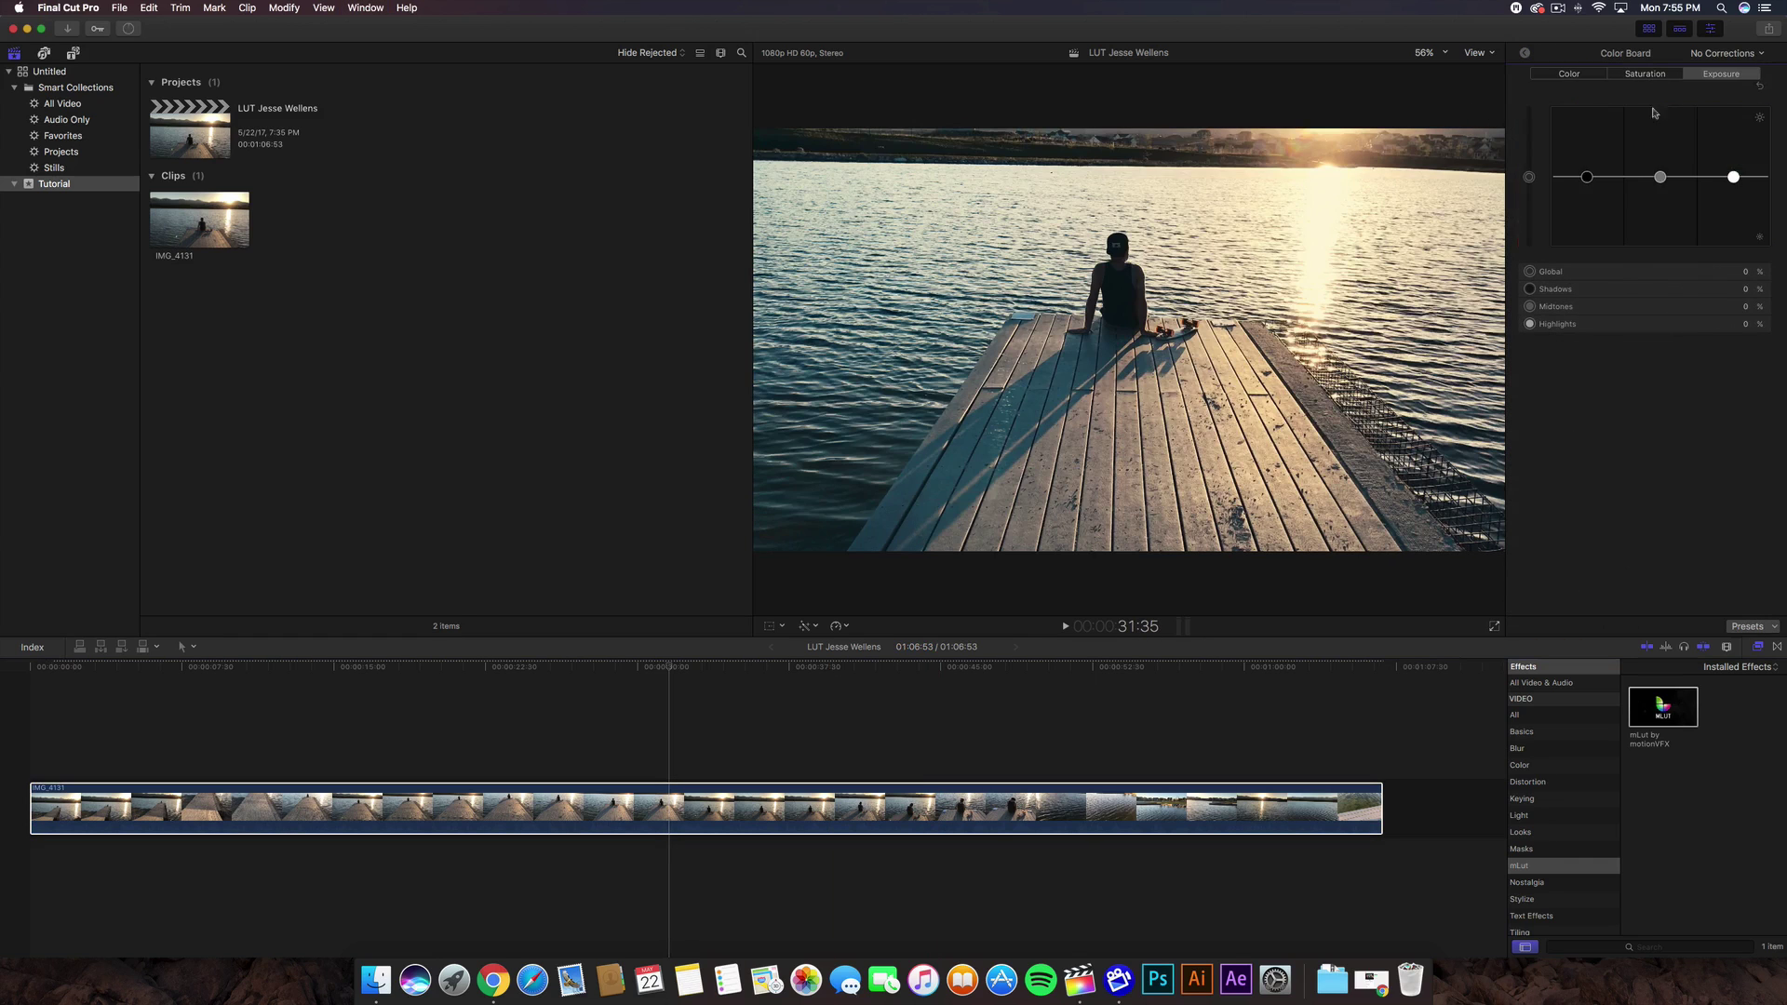
pyautogui.moveTo(1588, 177); pyautogui.dragTo(1587, 175)
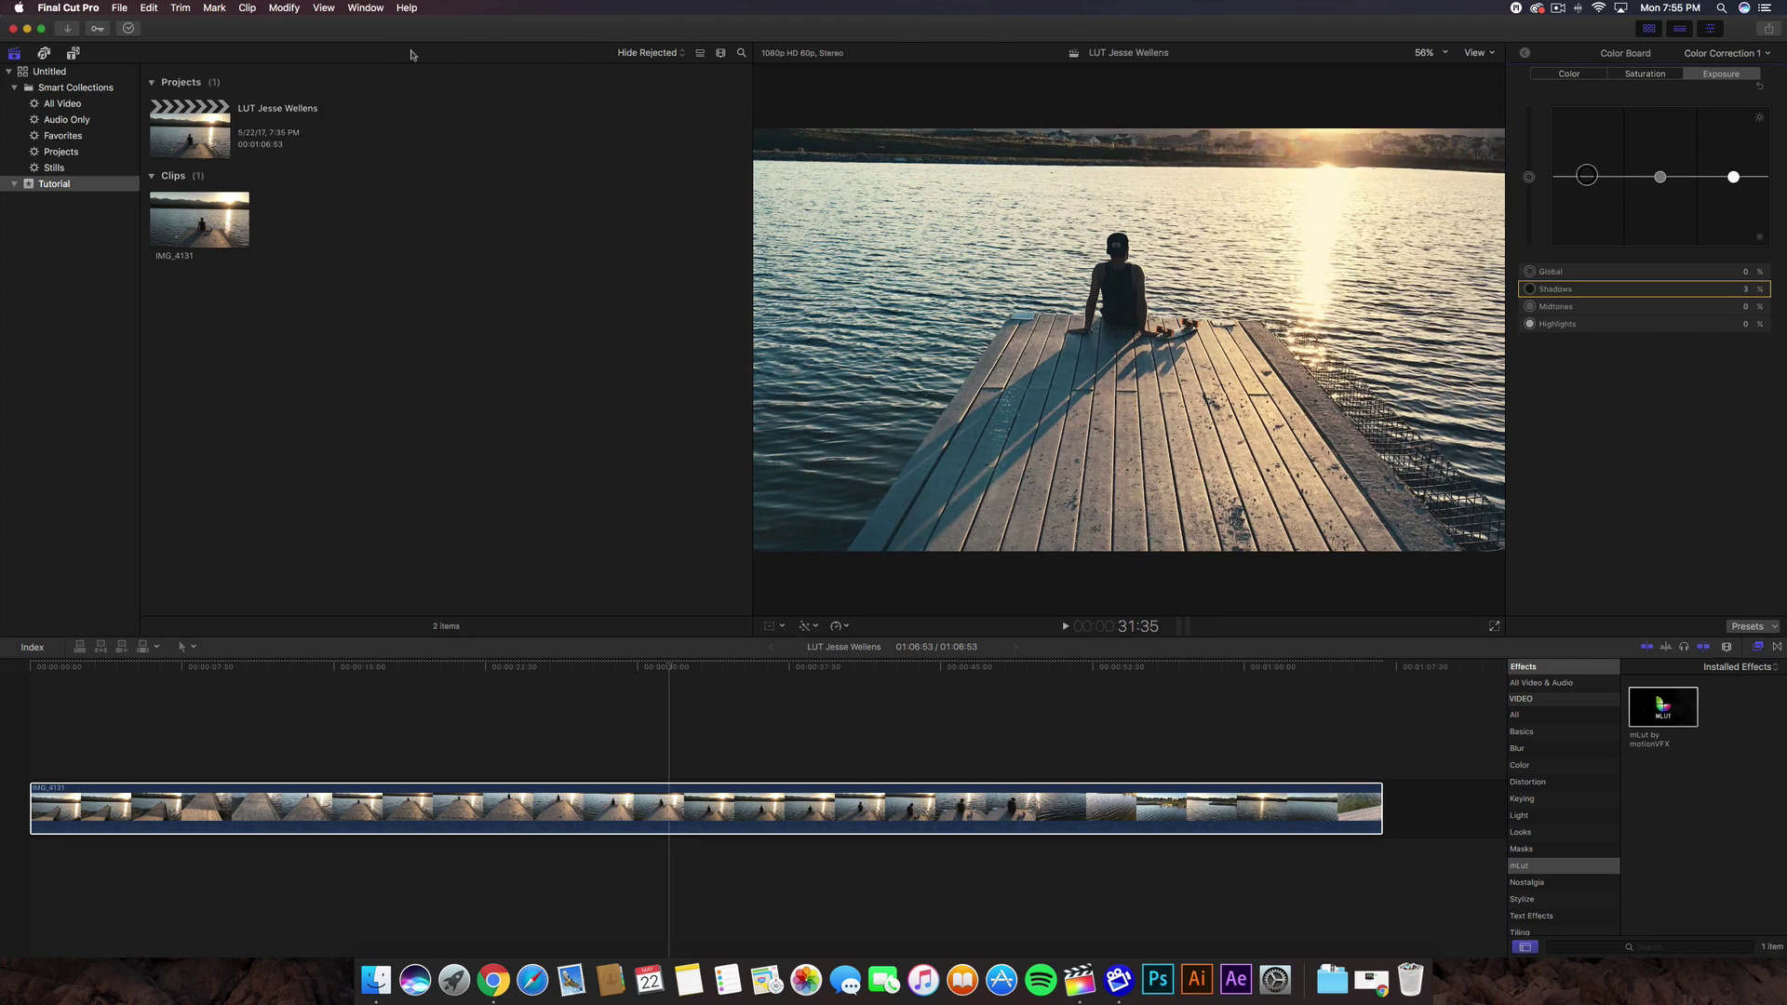
# - Switch to the Window > Workspaces > Color & Effects layout to show the scopes beside the viewer
pyautogui.click(330, 7)
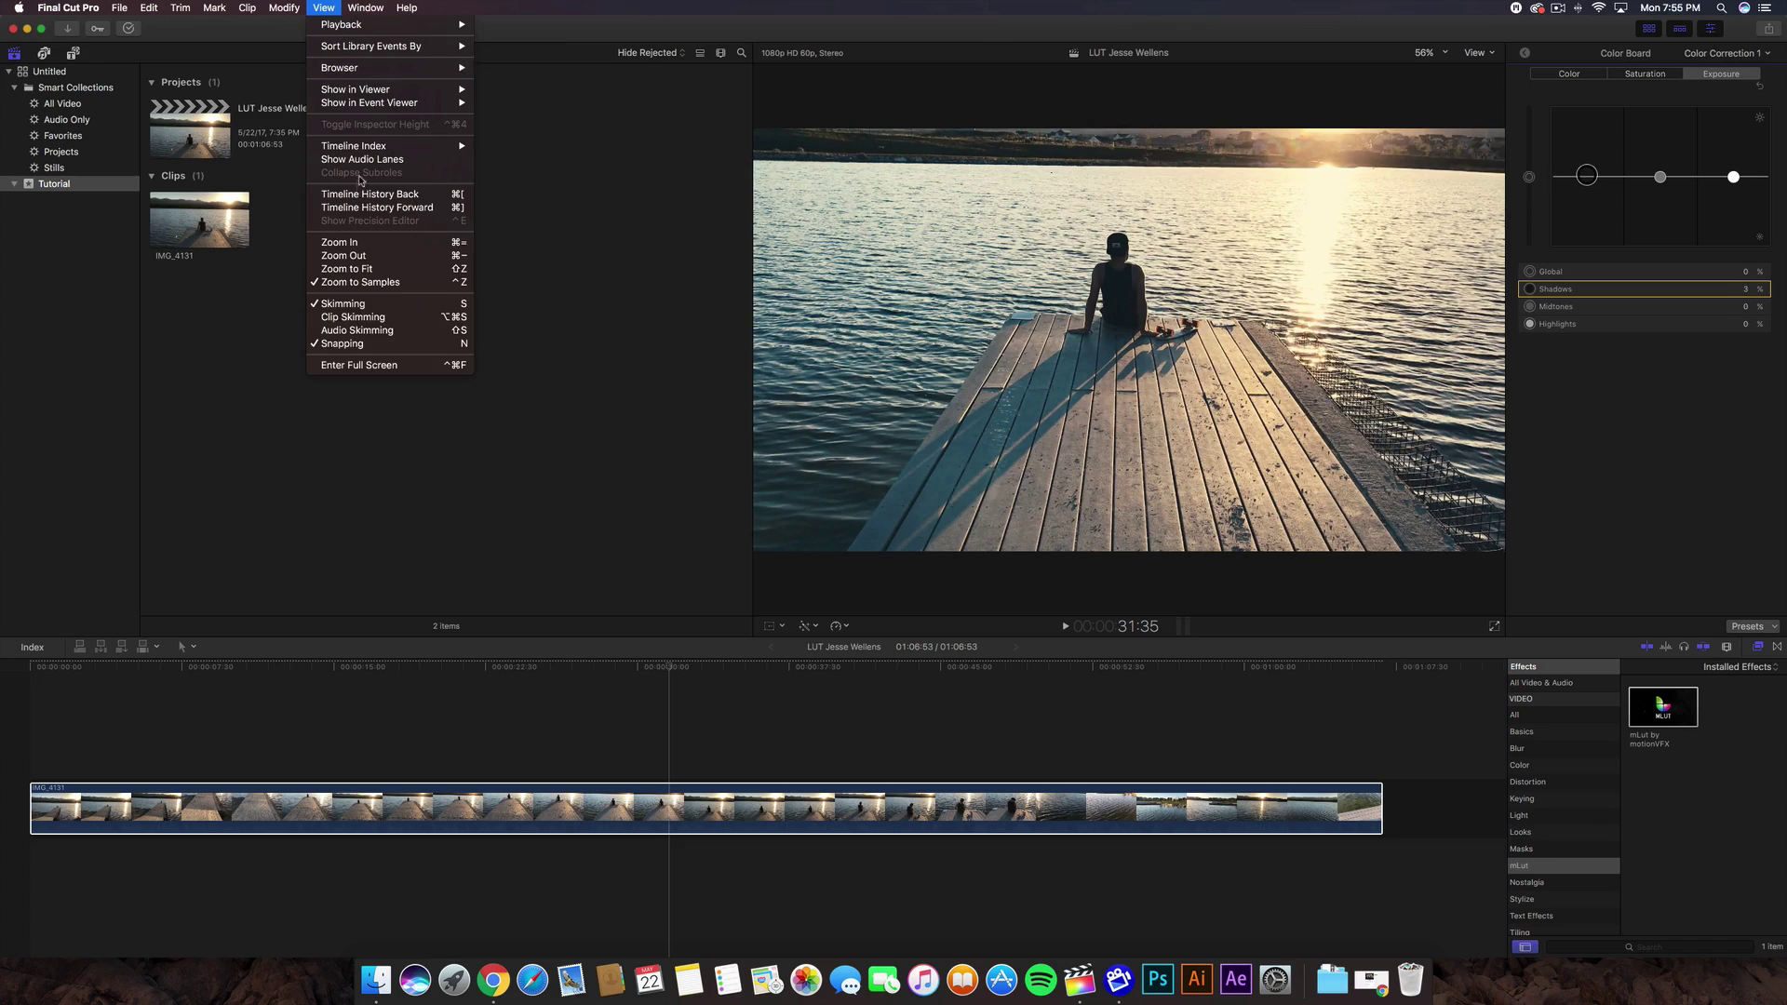
pyautogui.moveTo(365, 8)
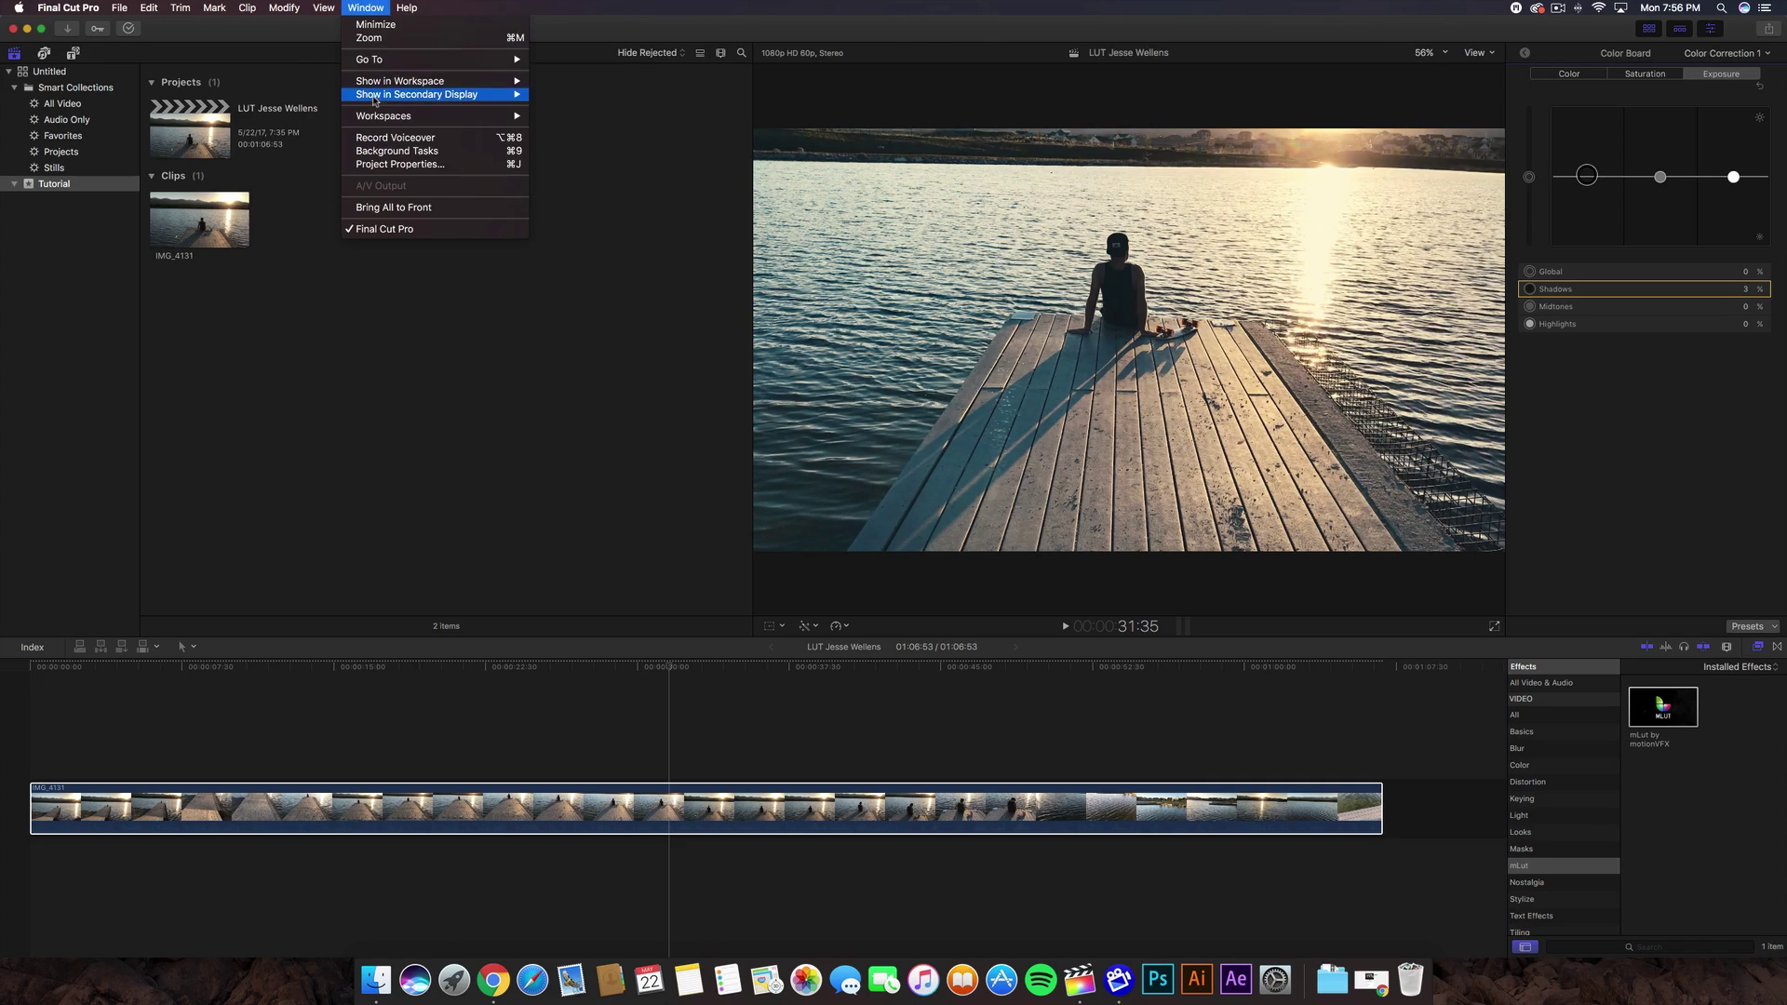
pyautogui.moveTo(484, 82)
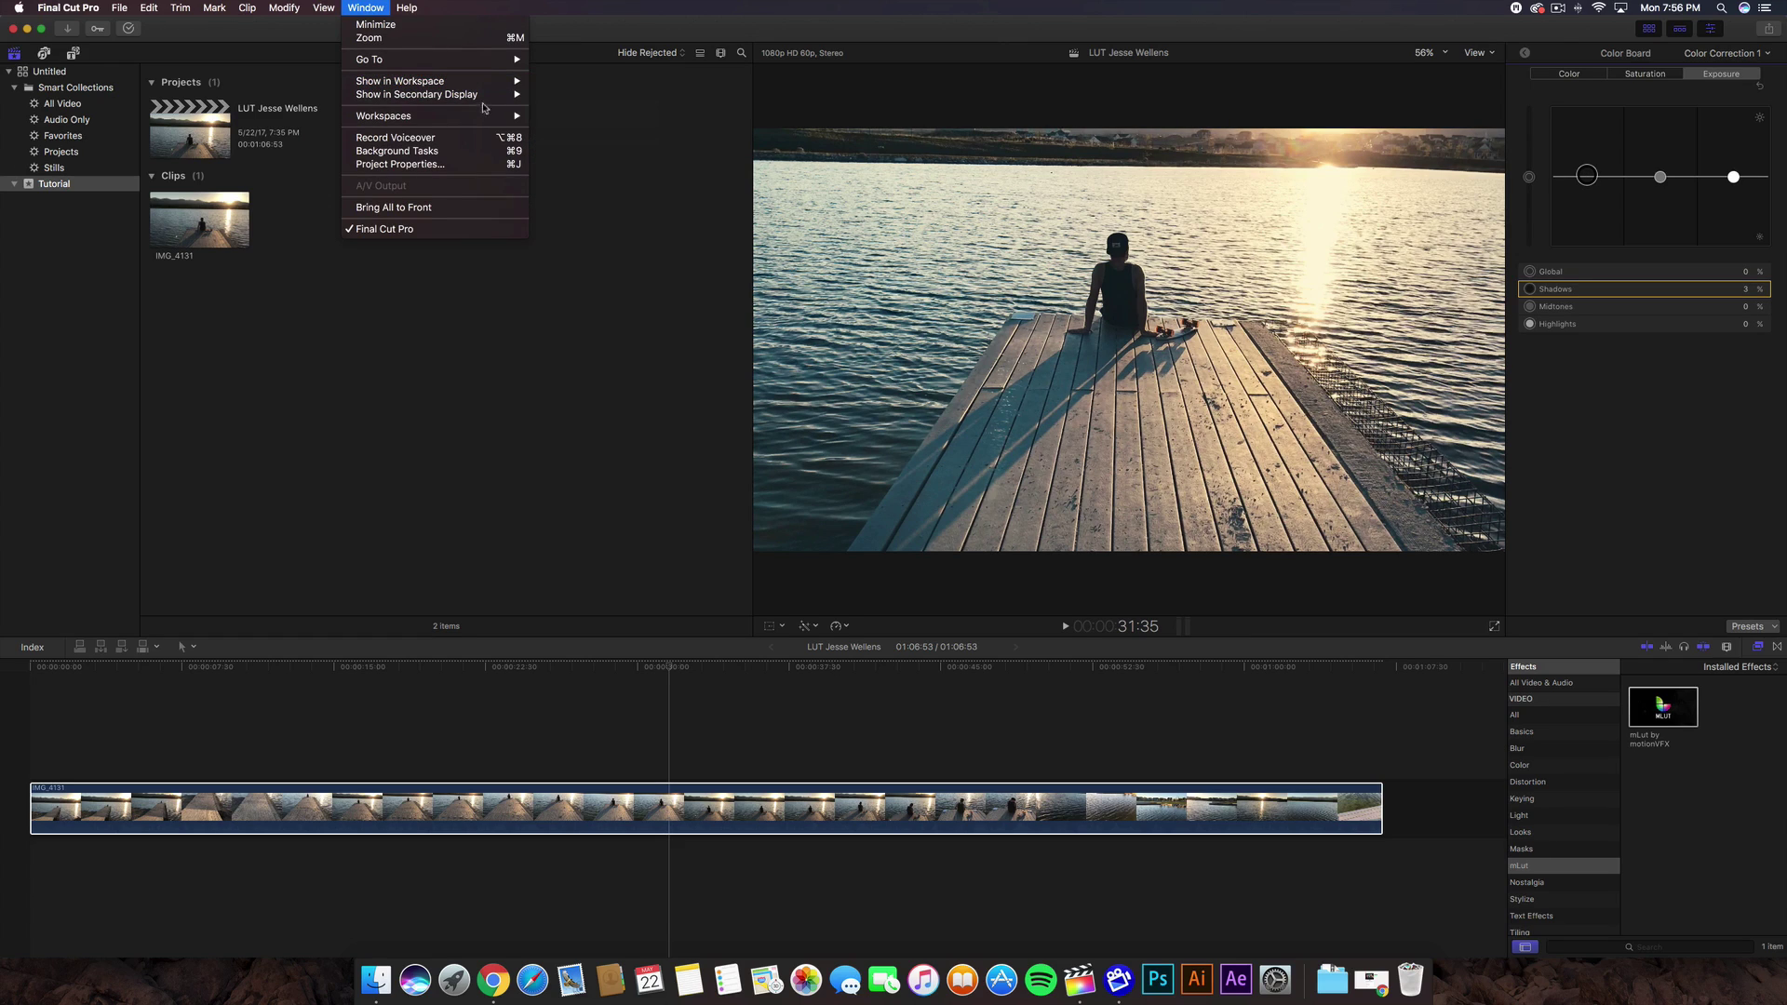
pyautogui.moveTo(465, 116)
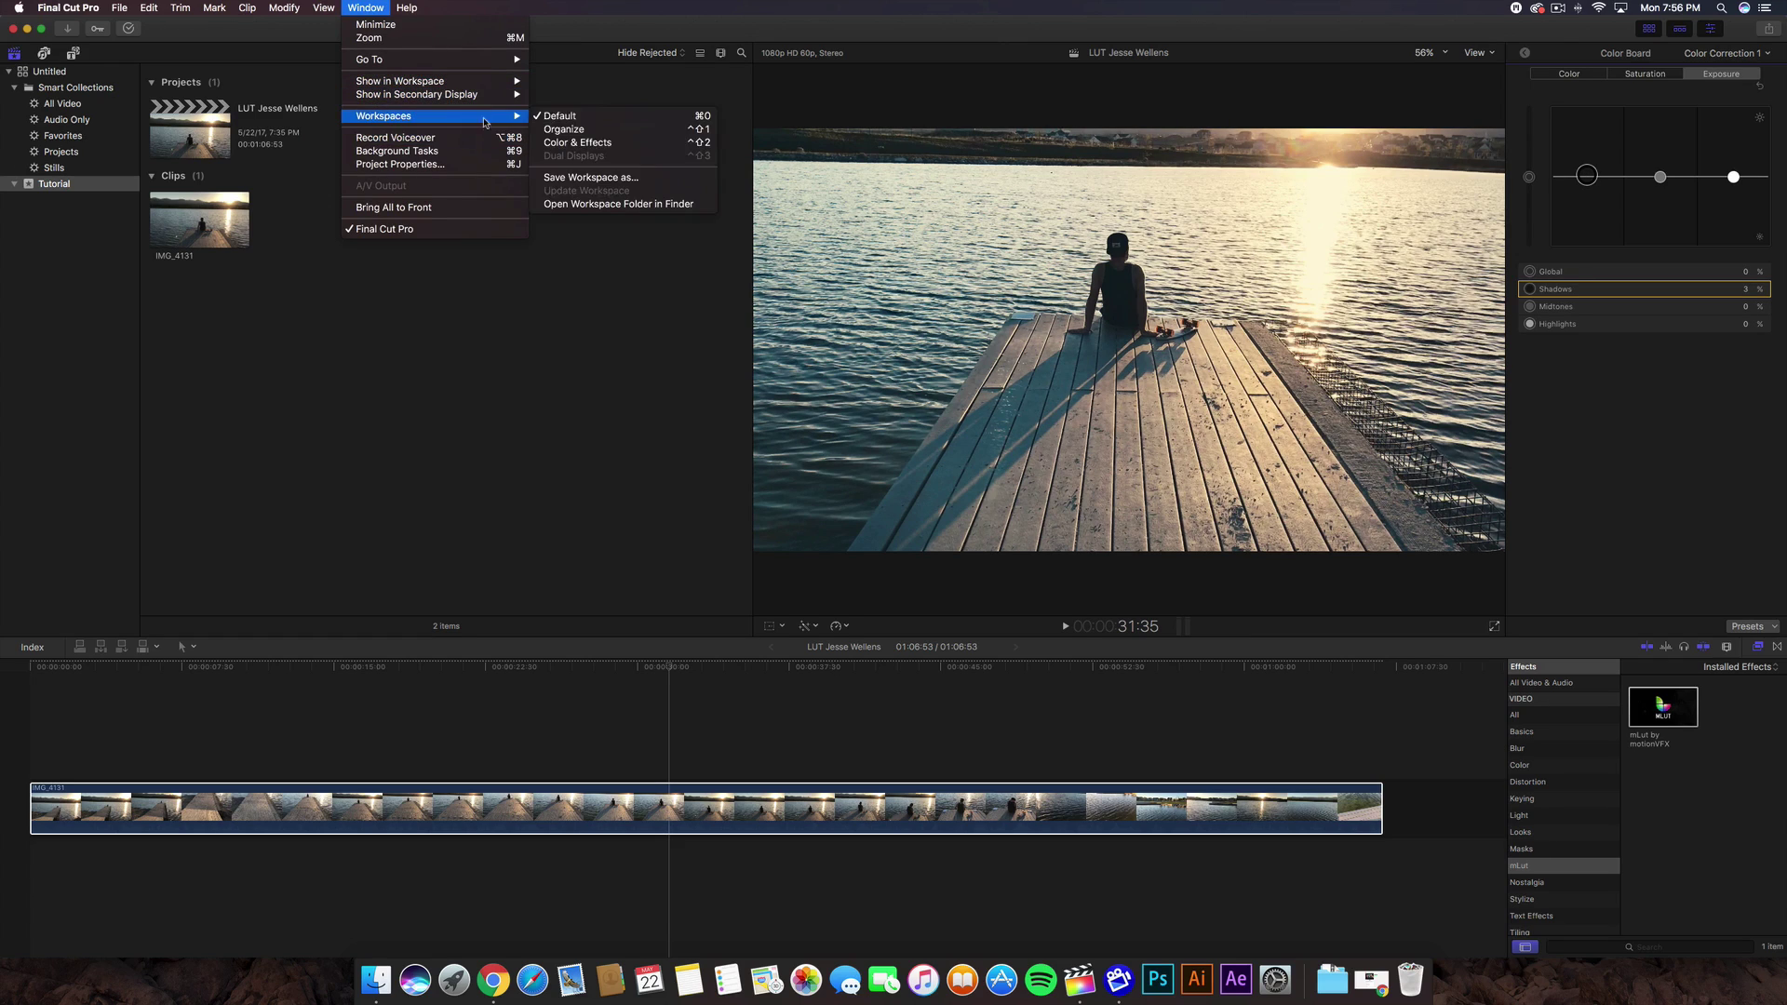
pyautogui.click(591, 141)
# - Lift the Color Board shadow exposure to 5%, then return to the mLut effect settings
pyautogui.press('cmd+4')
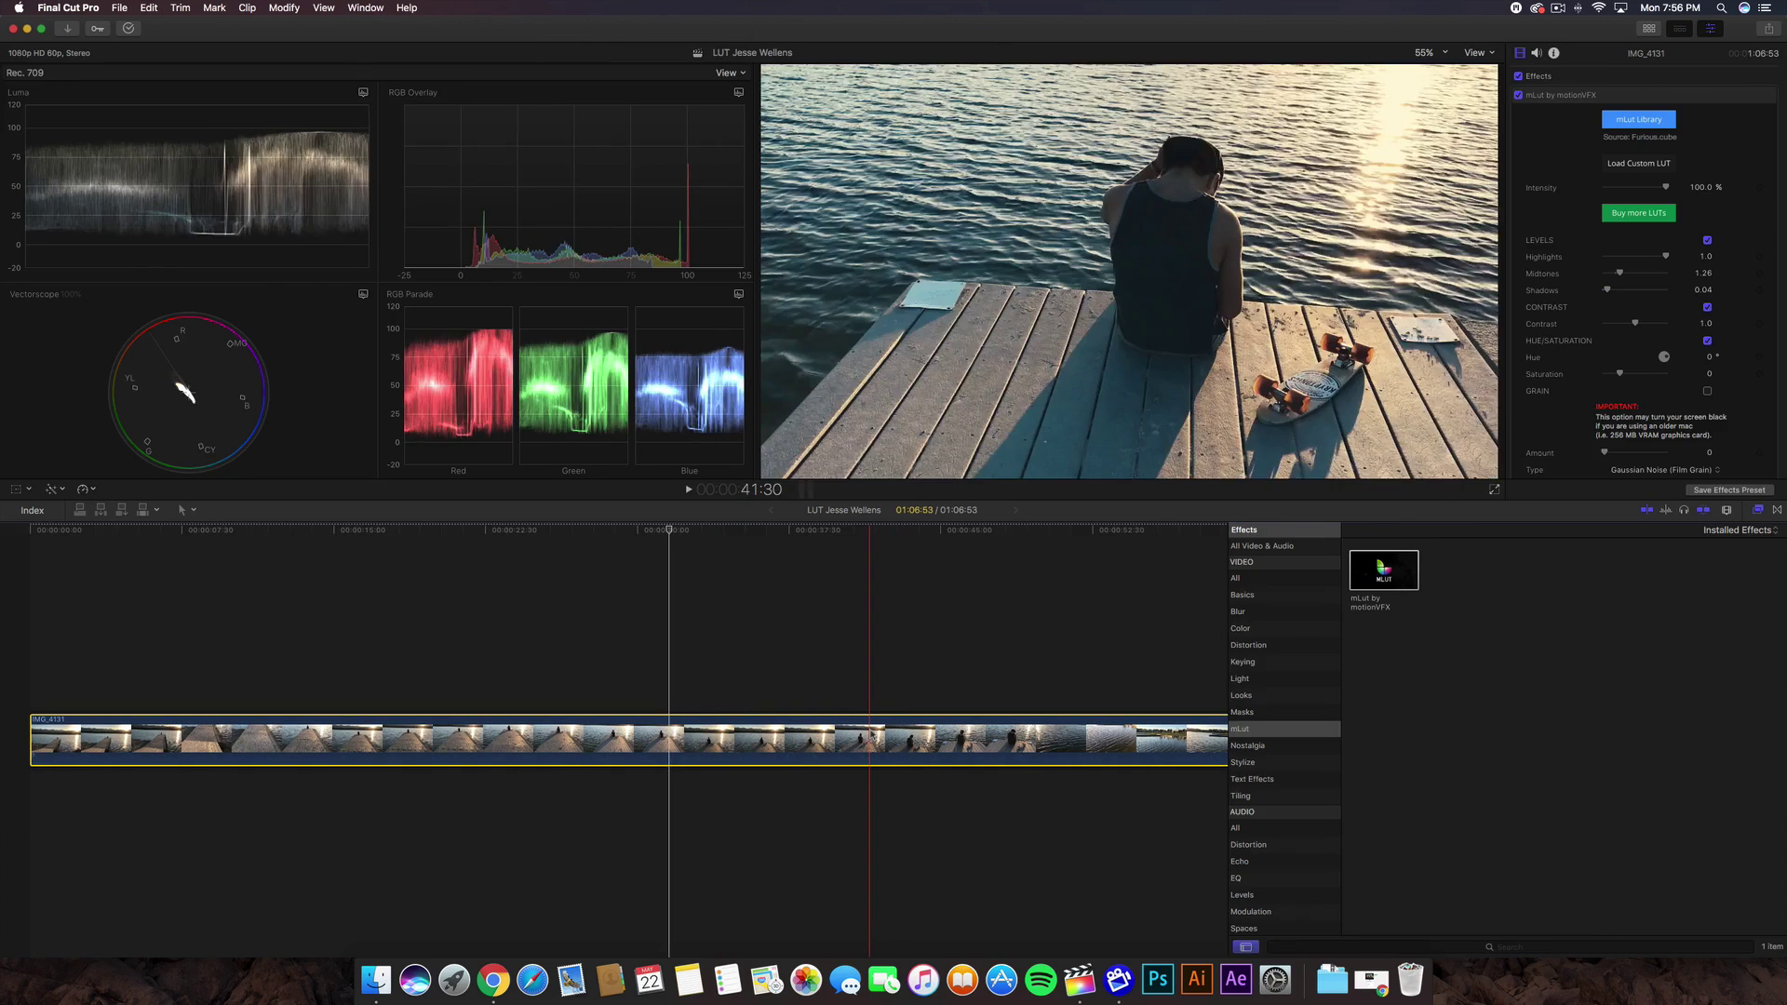
pyautogui.press('cmd+6')
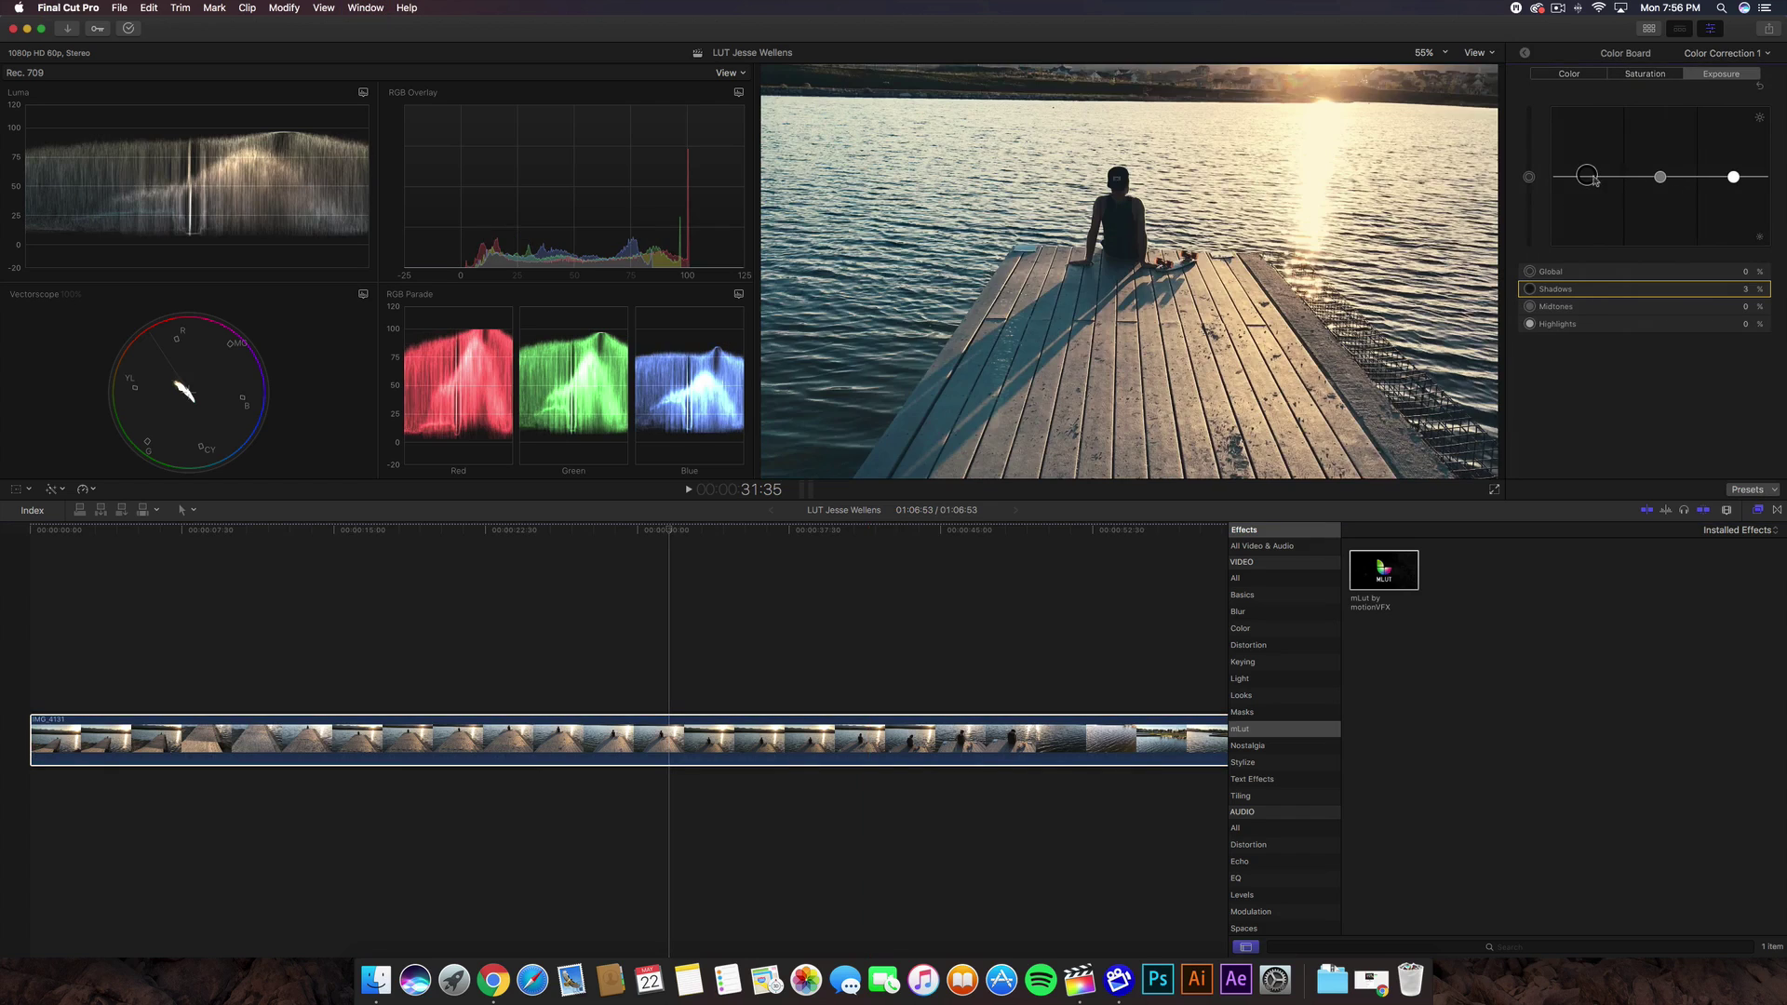
pyautogui.moveTo(1586, 177); pyautogui.dragTo(1589, 175)
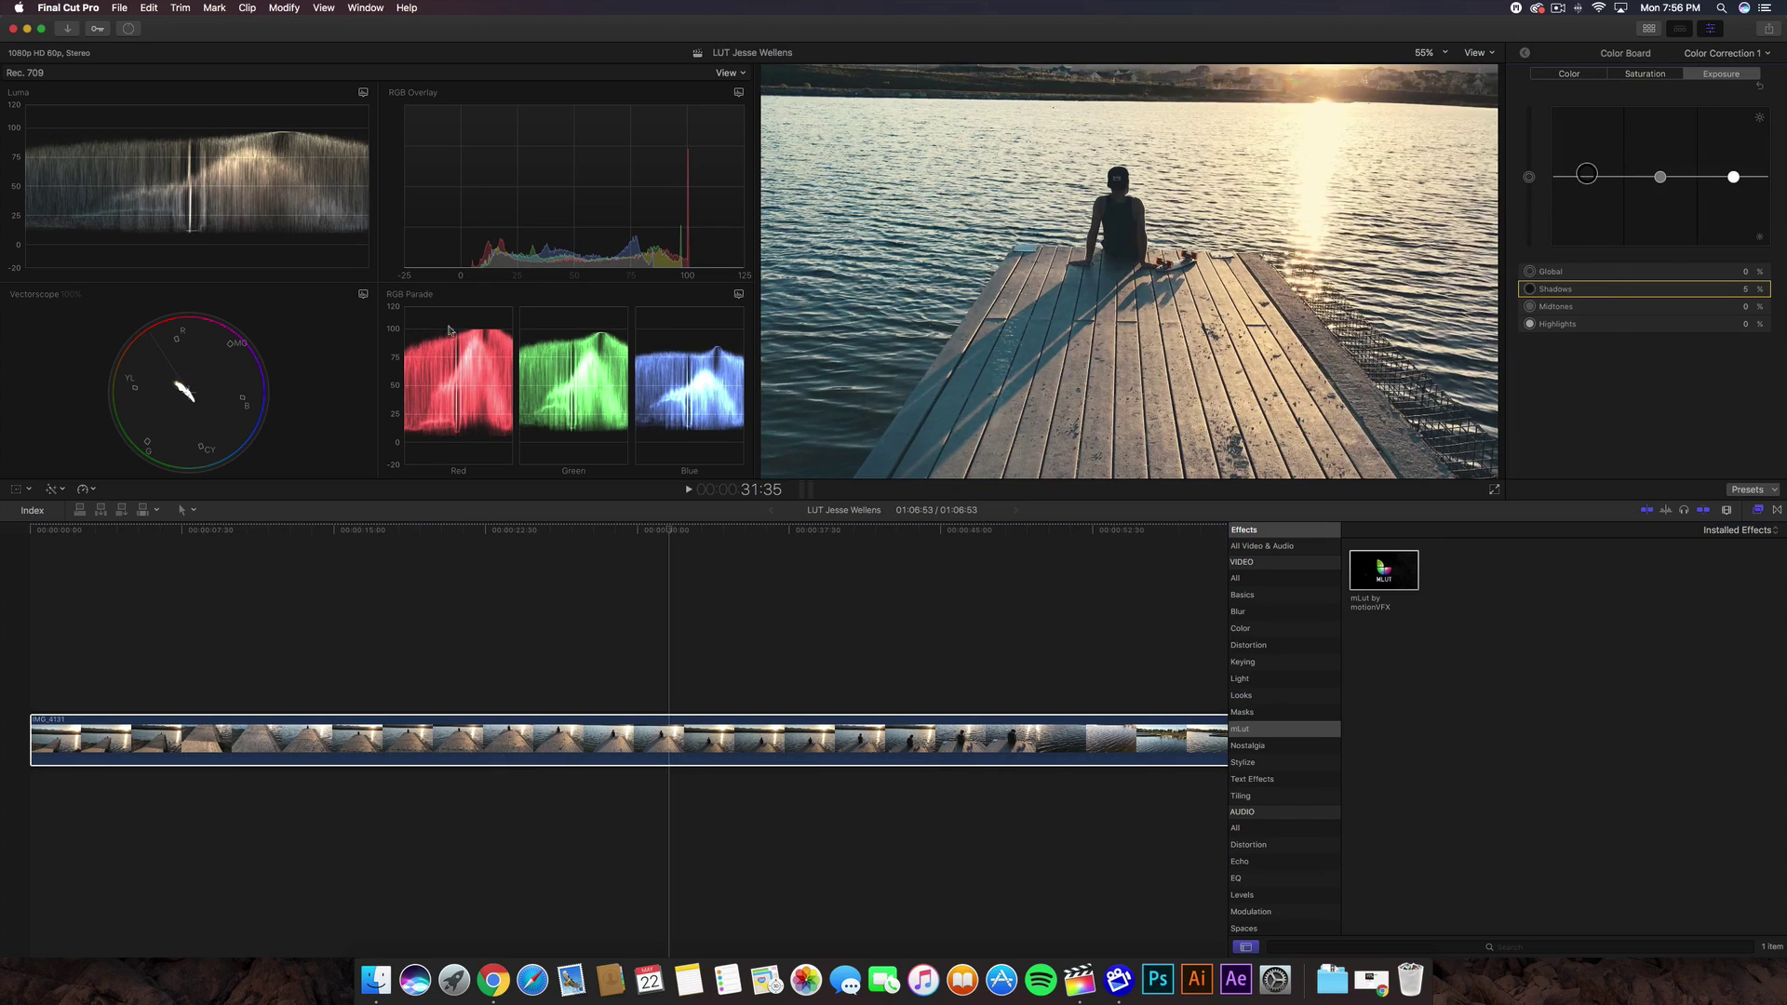
pyautogui.click(1526, 53)
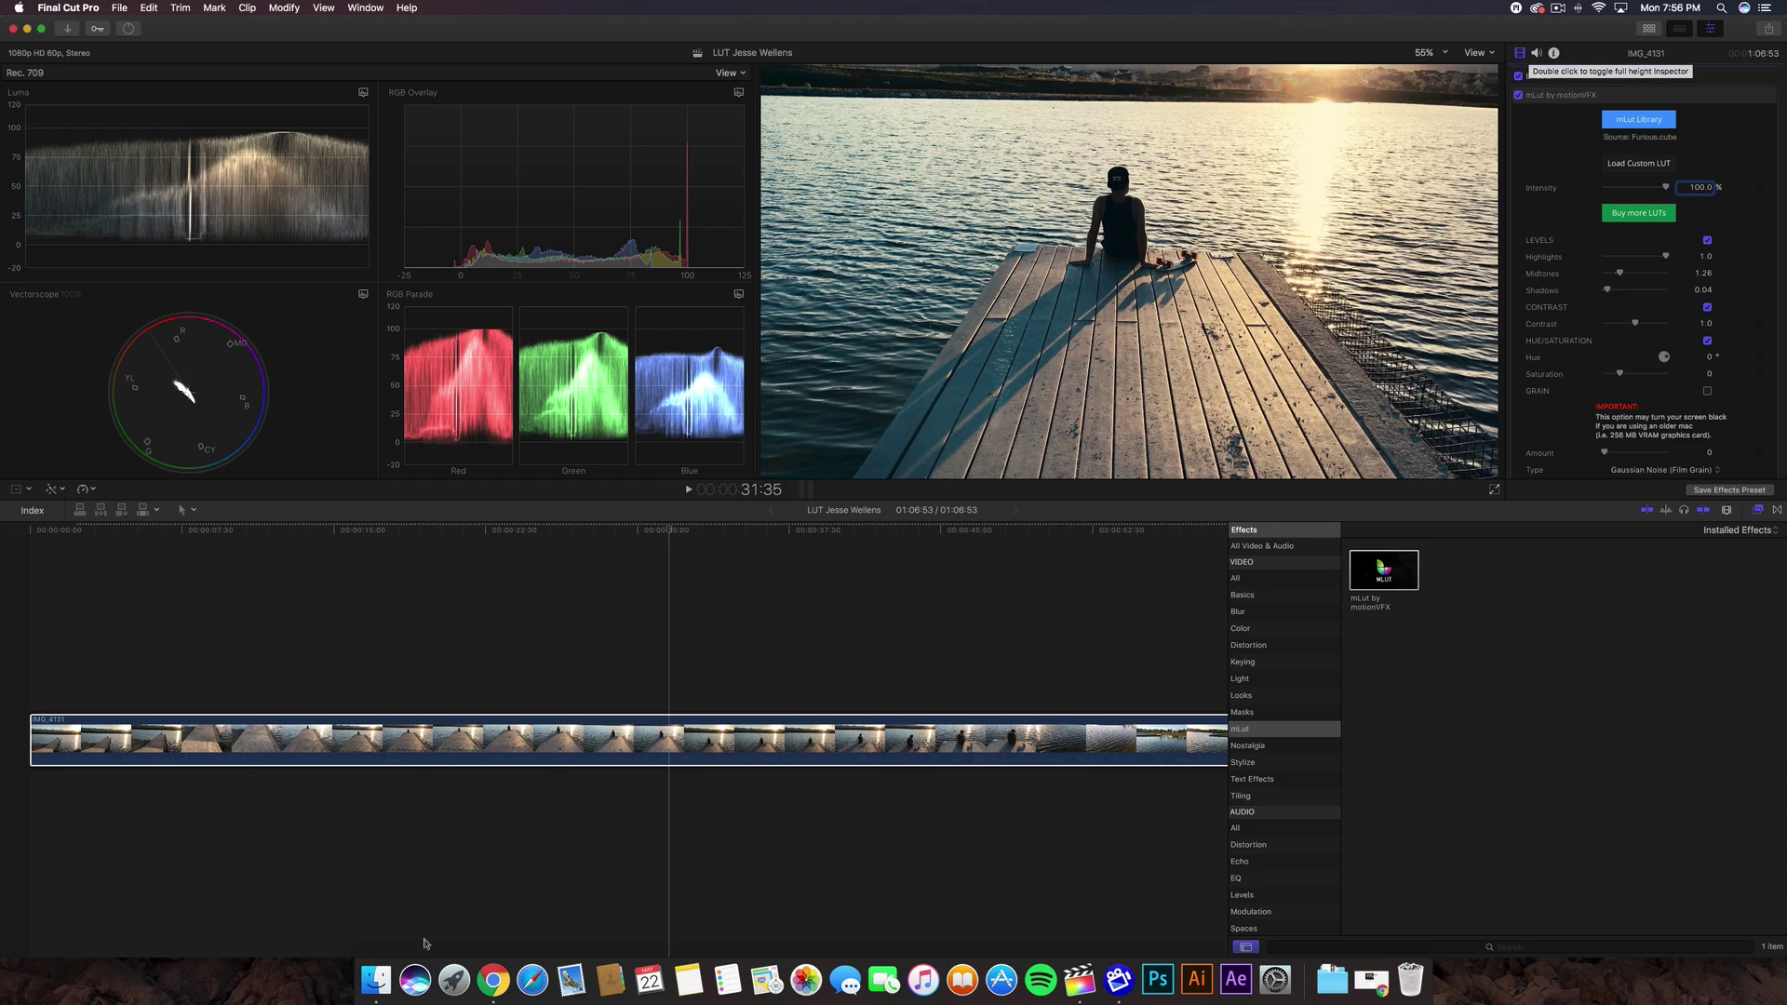
# - Bring Chrome to the front, showing the Sellfy Rocket Rooster Blockbuster Bundle page
pyautogui.click(498, 979)
pyautogui.rightClick(542, 978)
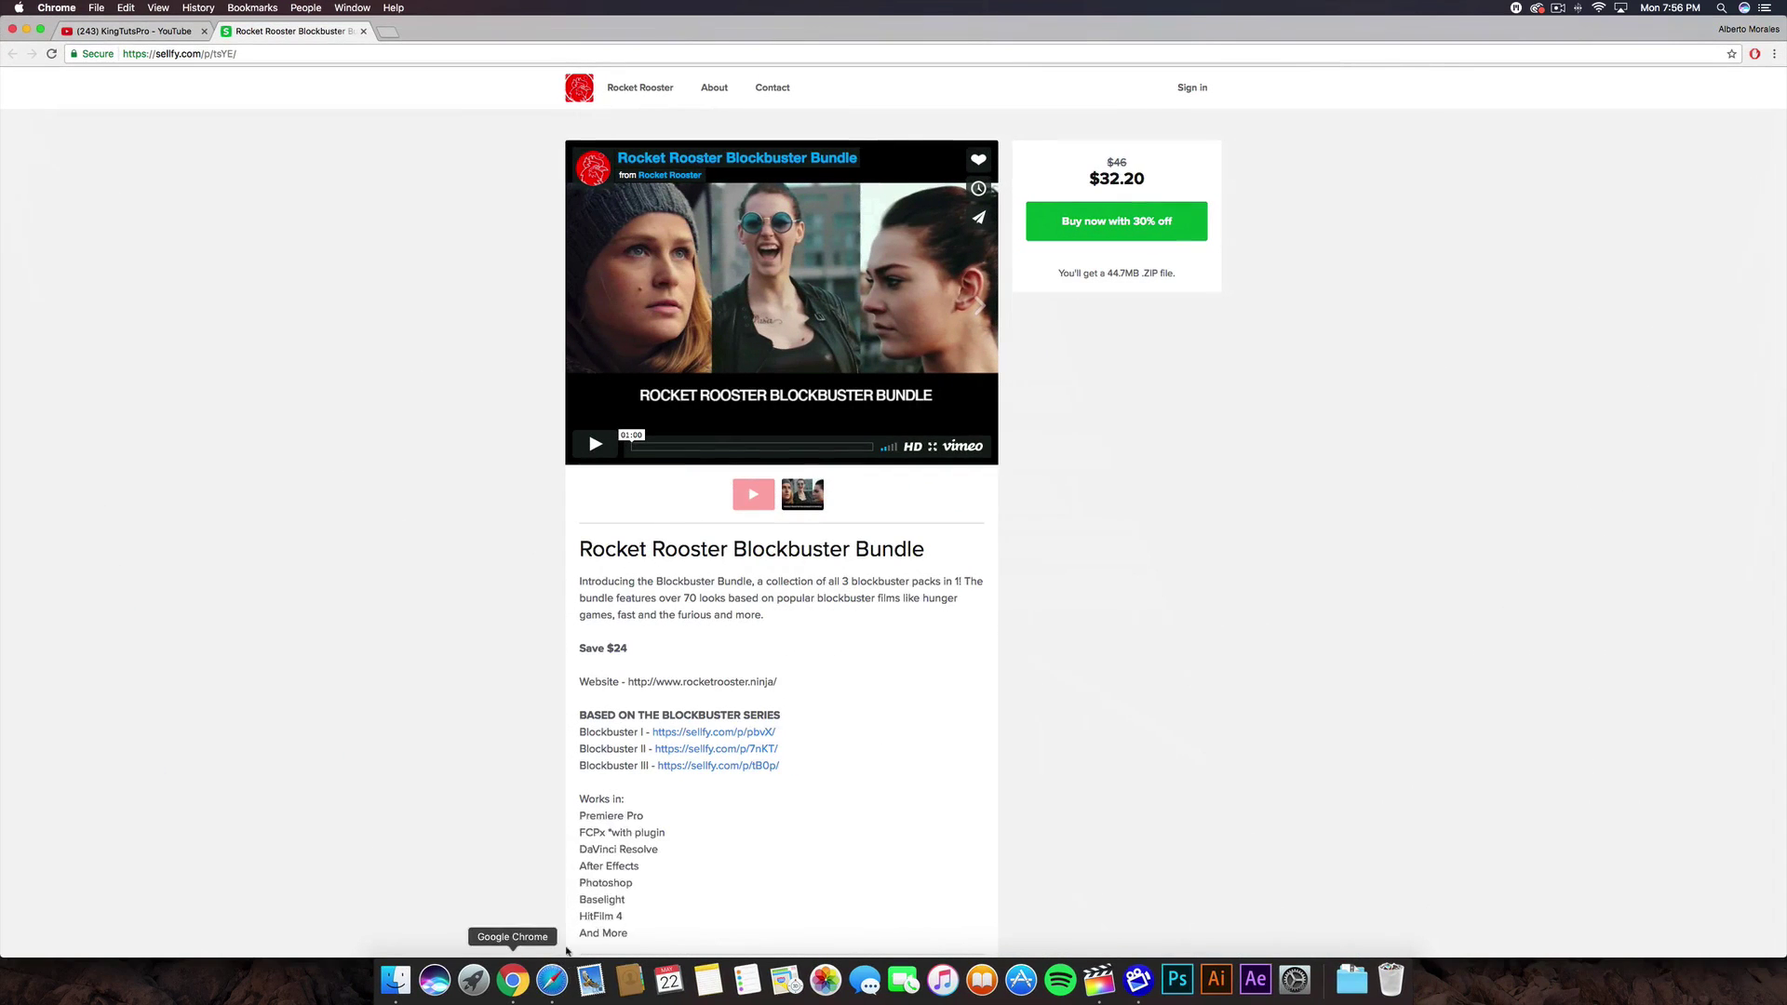
pyautogui.click(464, 781)
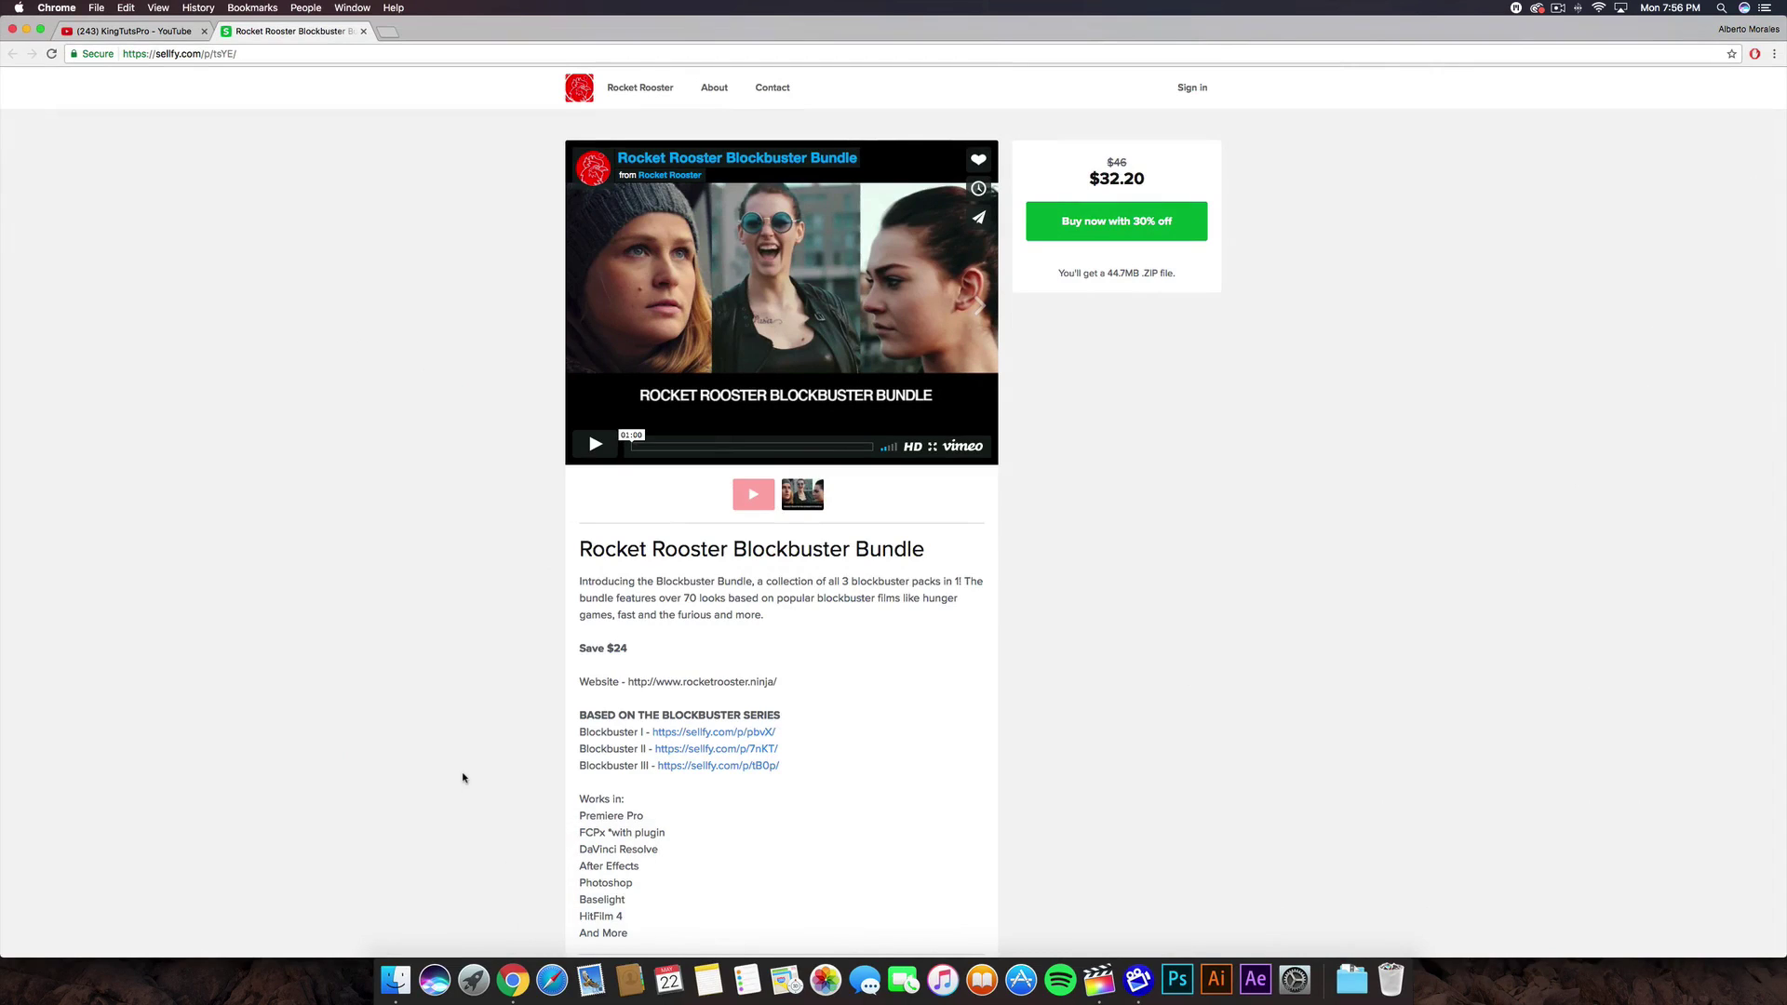